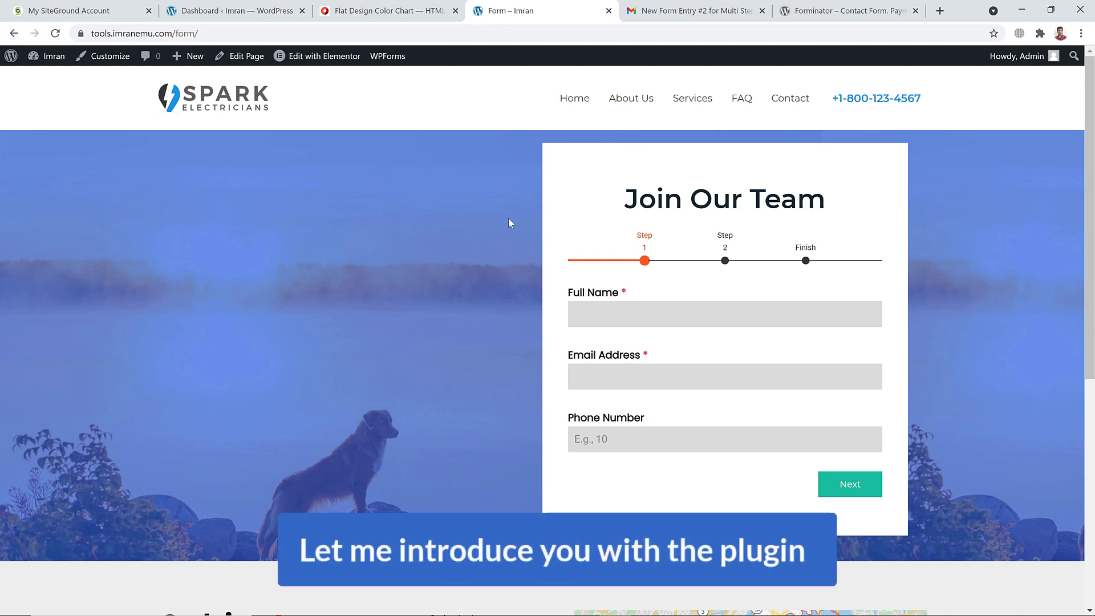
# Look over the Forminator plugin's directory page, then return to the form page
pyautogui.click(816, 10)
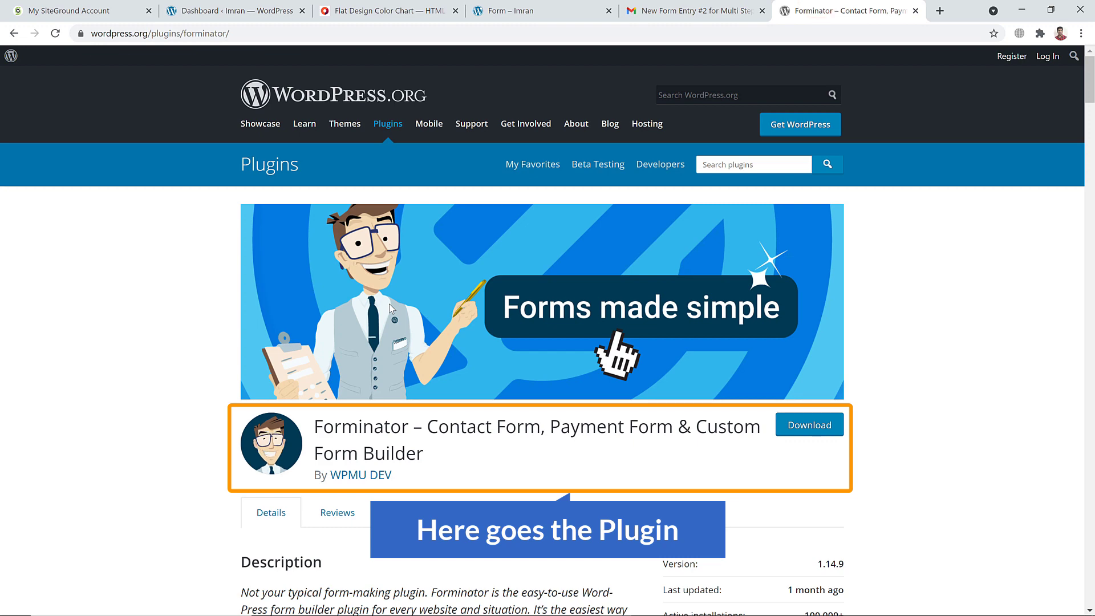
pyautogui.scroll(-2, 385, 316)
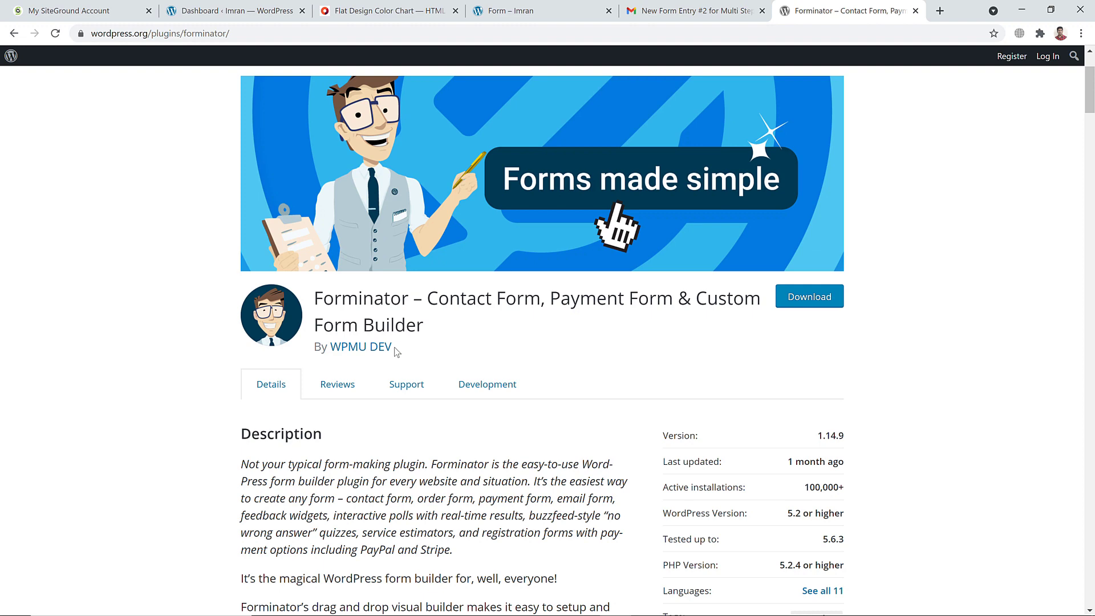
pyautogui.scroll(2, 397, 352)
pyautogui.click(510, 11)
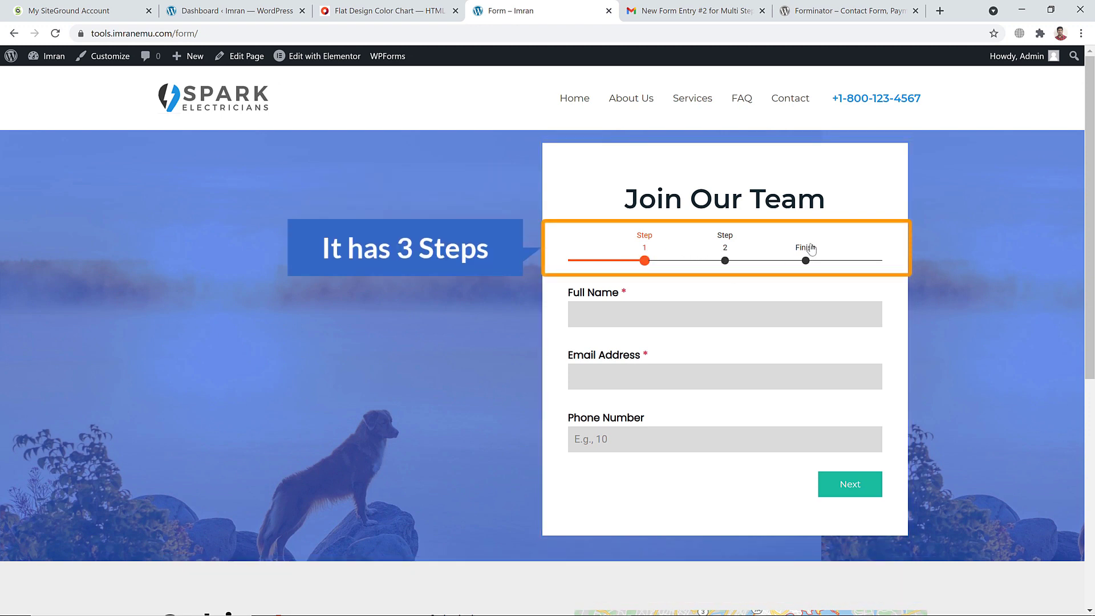
# Fill step 1 with a full name, an e-mail address and phone number 100
pyautogui.click(617, 319)
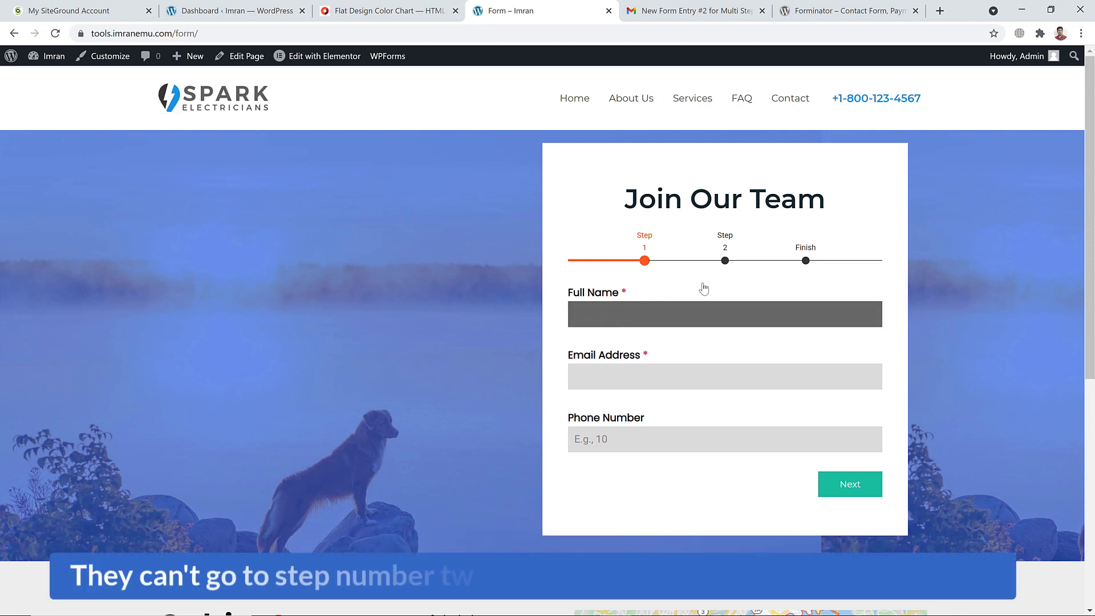
pyautogui.click(726, 262)
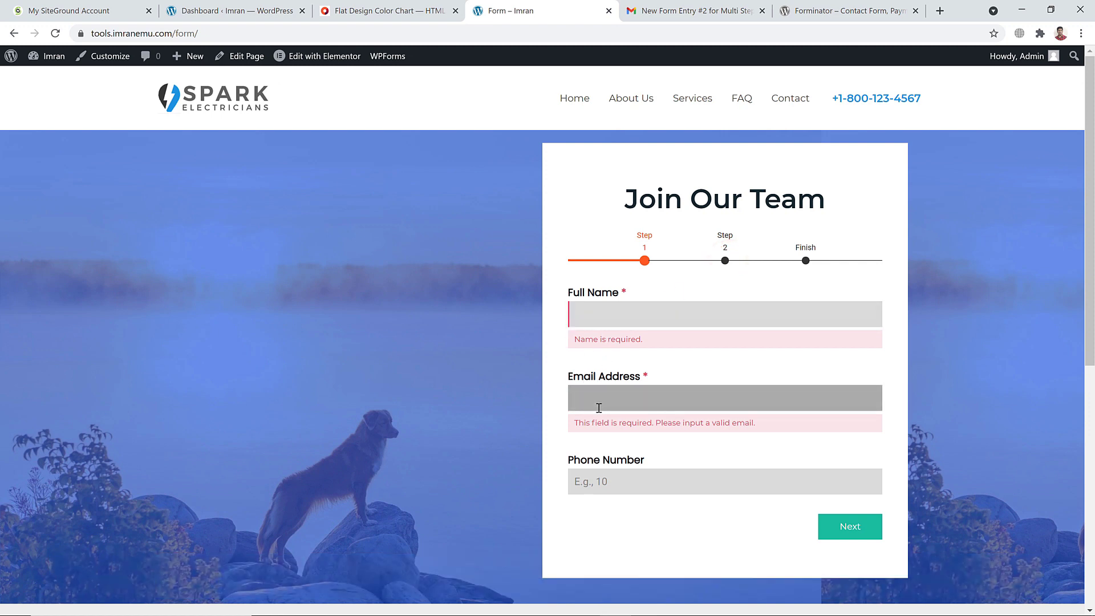
pyautogui.click(690, 309)
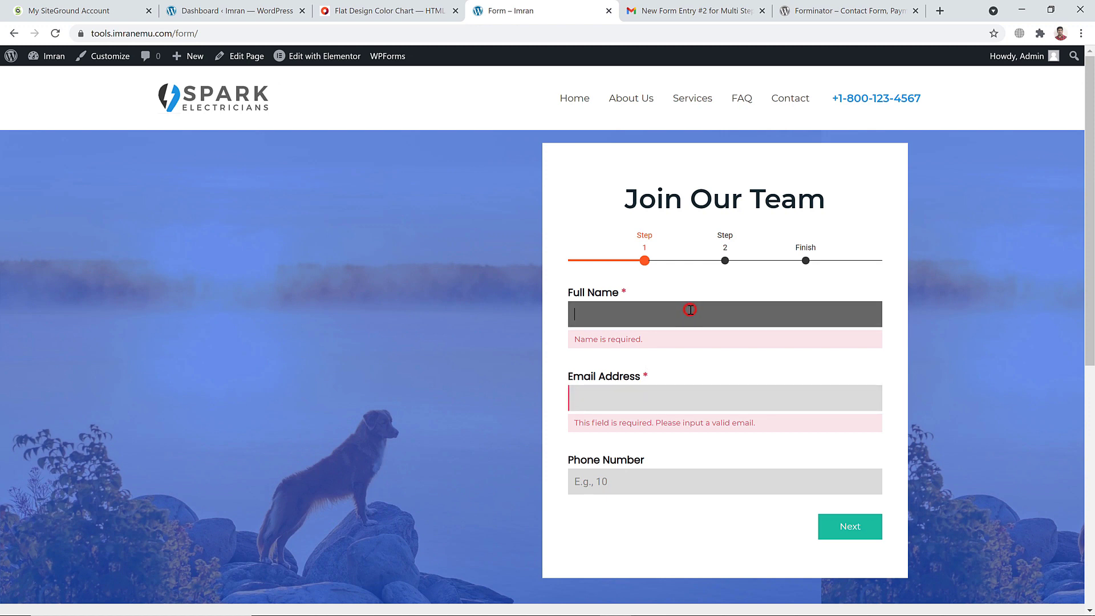
pyautogui.write('Imran')
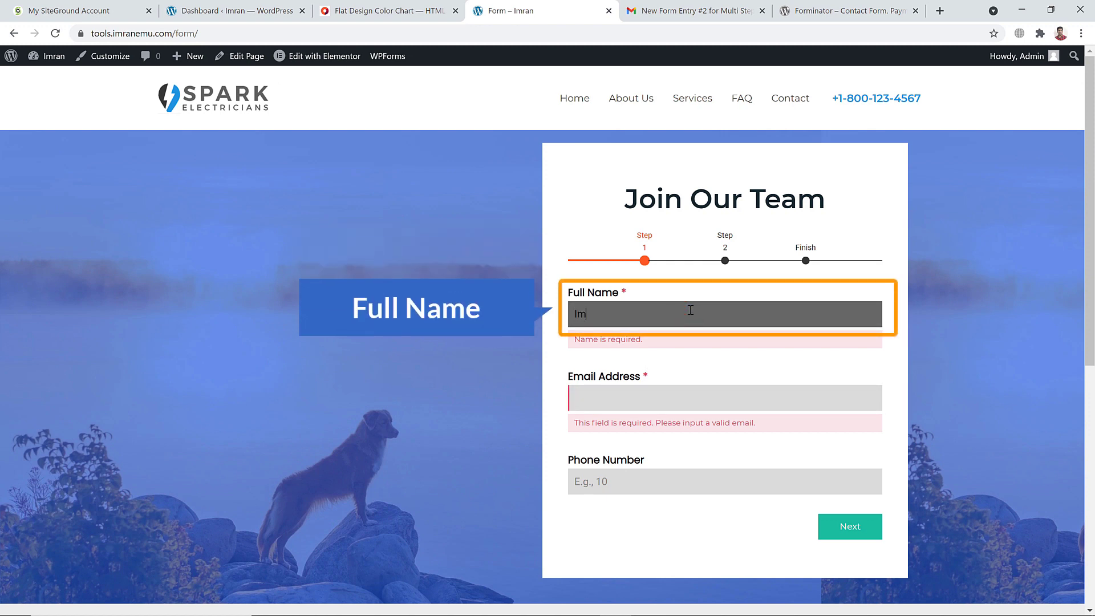
pyautogui.click(654, 401)
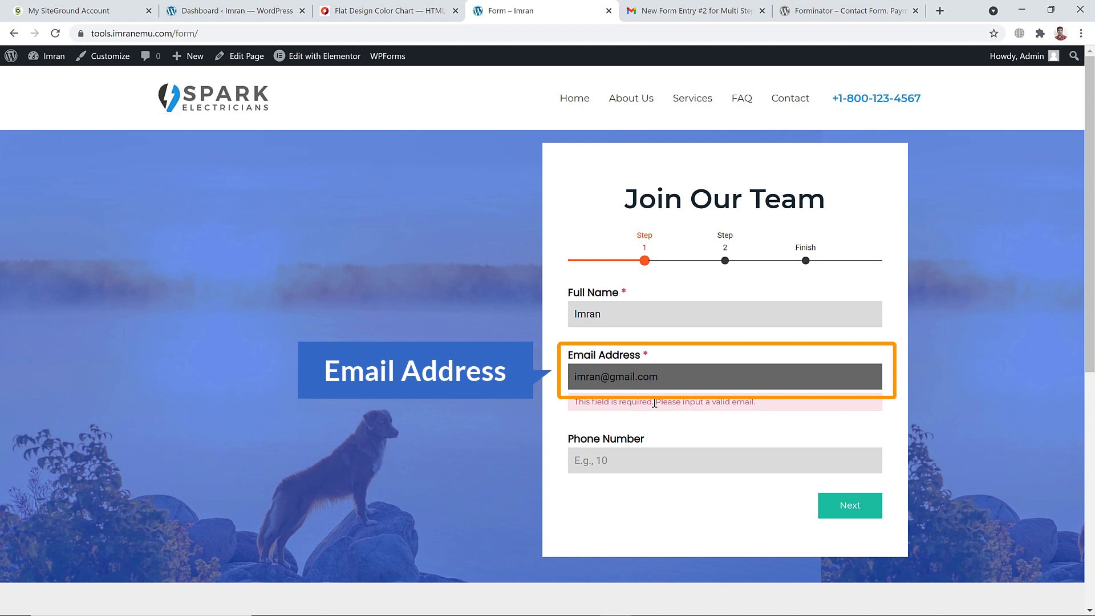
pyautogui.click(626, 461)
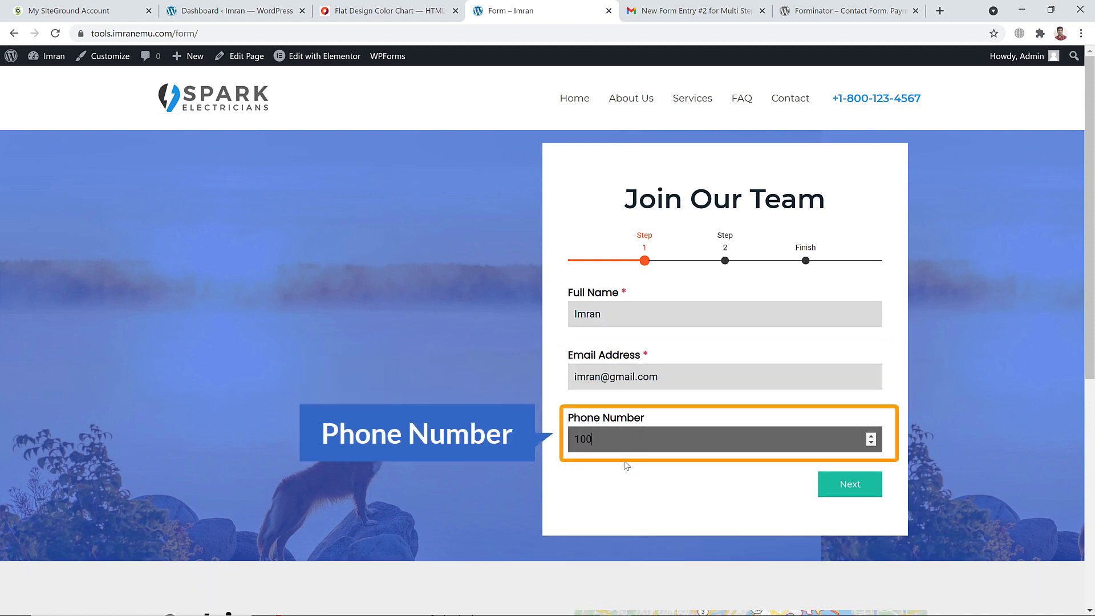
# On step 2, enter the present address, choose Advanced English skills and add a website URL
pyautogui.click(851, 483)
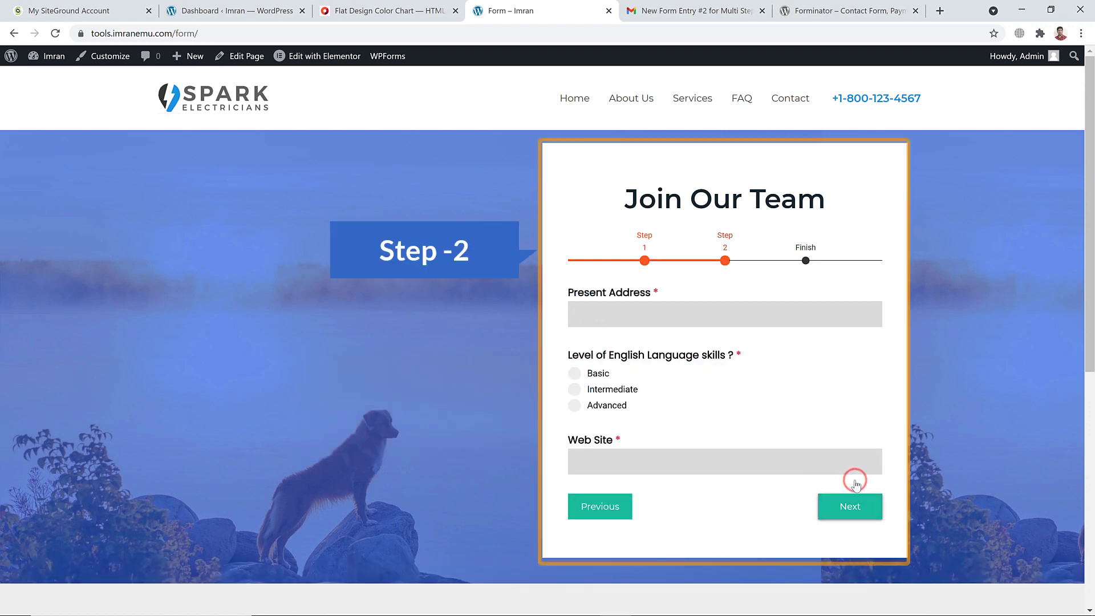
pyautogui.click(673, 316)
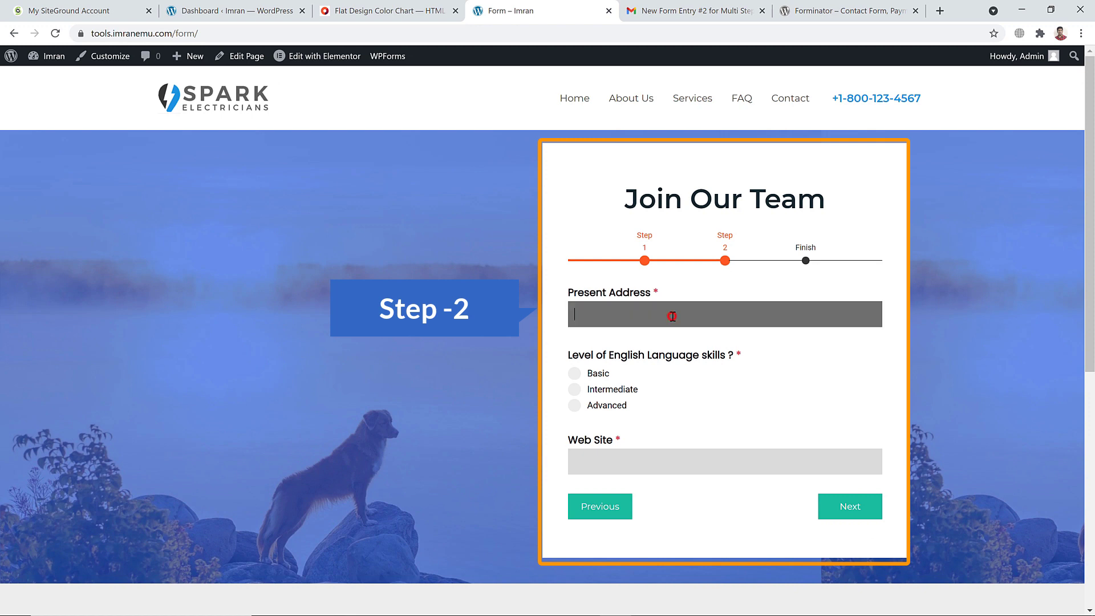
pyautogui.write('Dhaka')
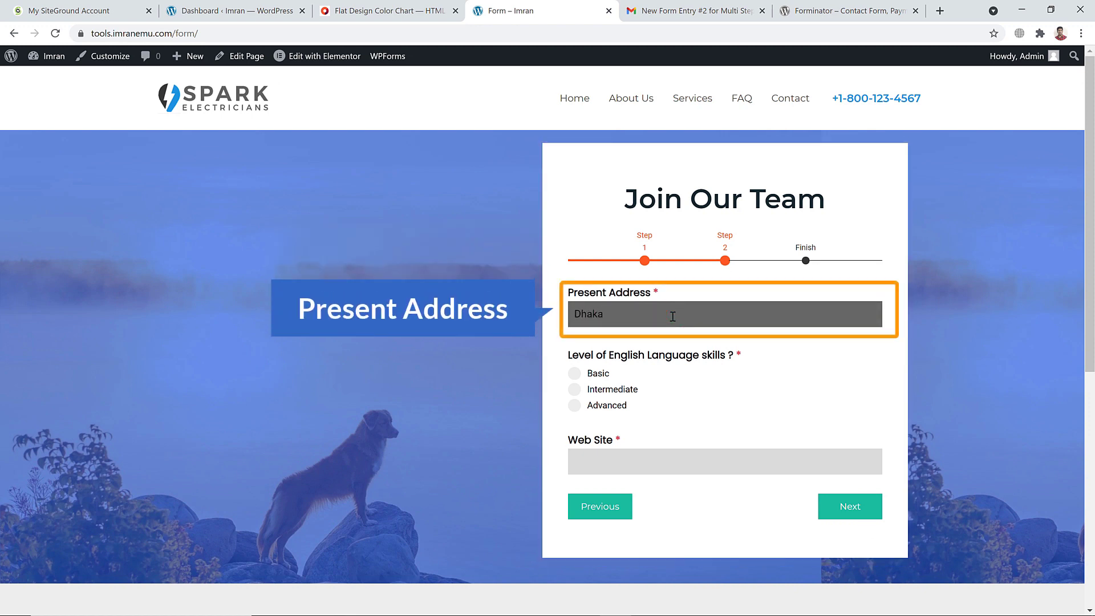
pyautogui.click(610, 406)
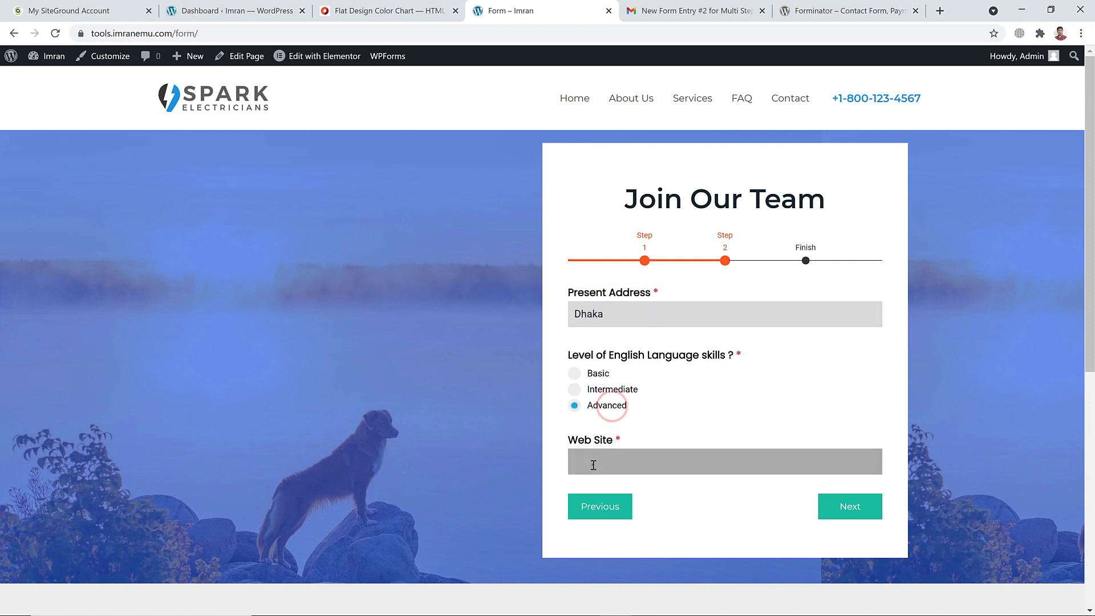
pyautogui.click(594, 466)
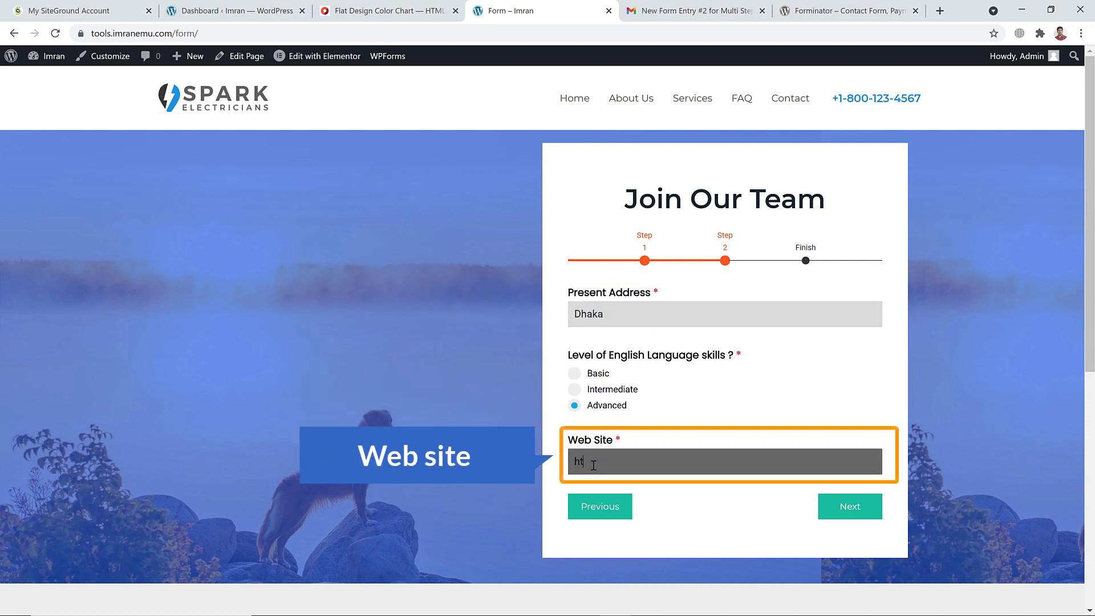
pyautogui.write('https://imranemu.com')
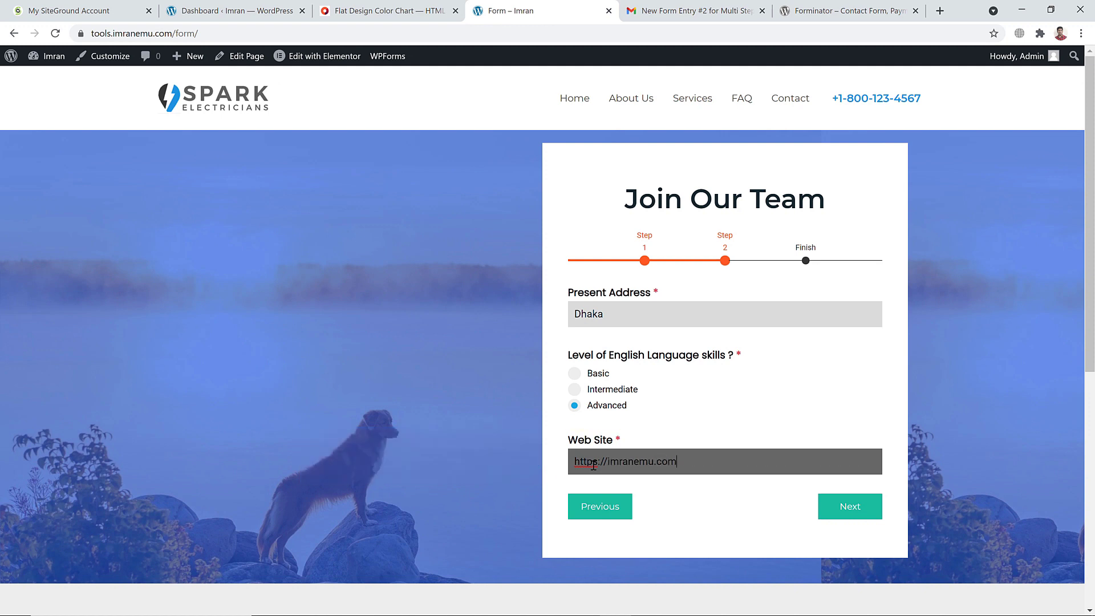
pyautogui.click(677, 496)
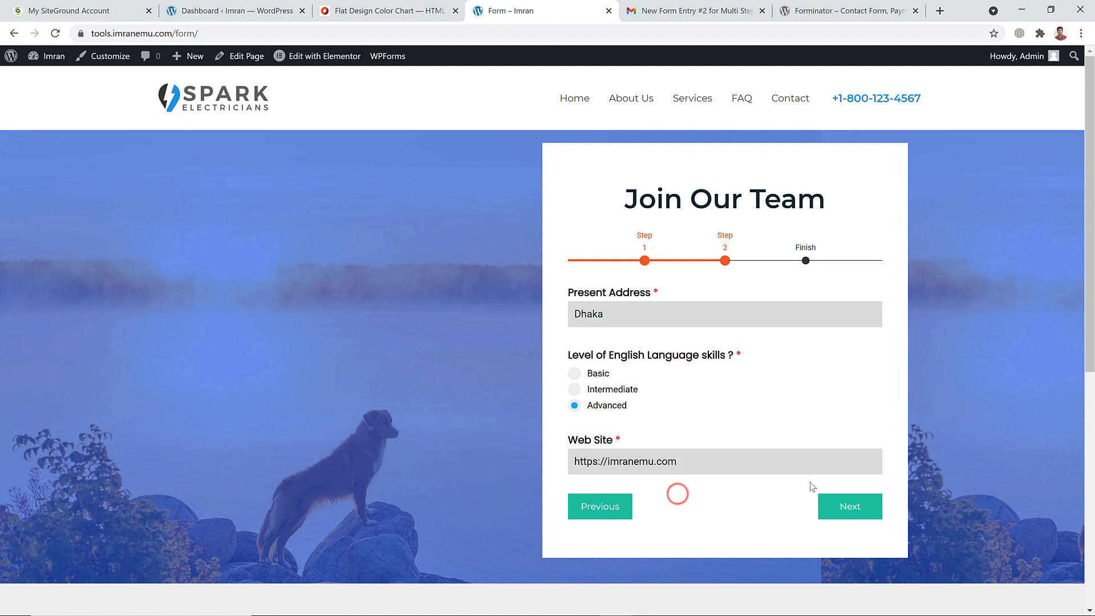
pyautogui.click(850, 511)
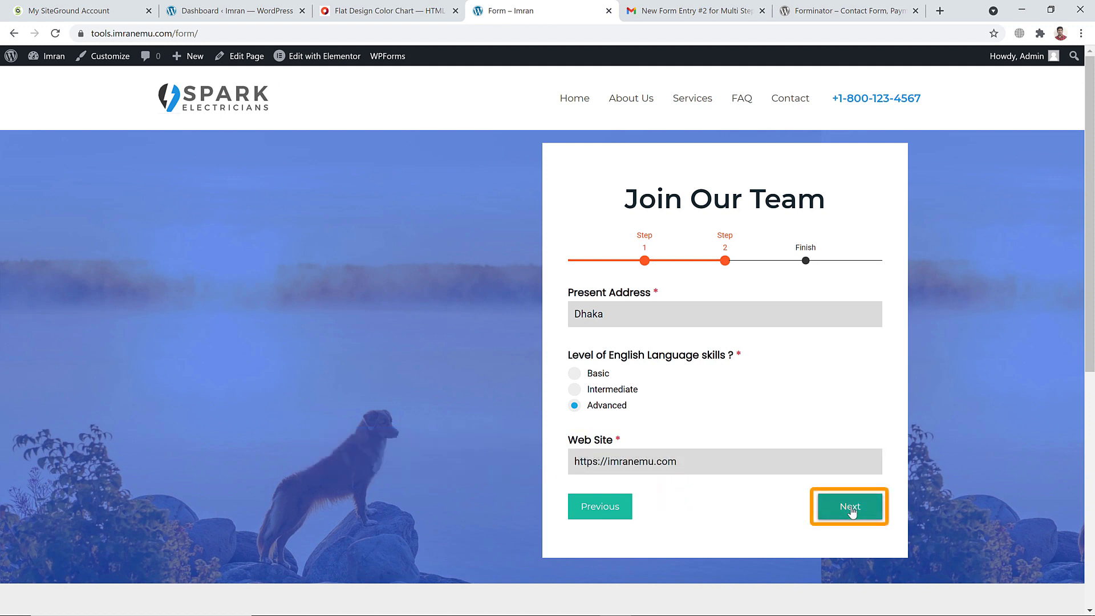
# Step back through the form to review the entries, then return to the Finish step
pyautogui.click(850, 507)
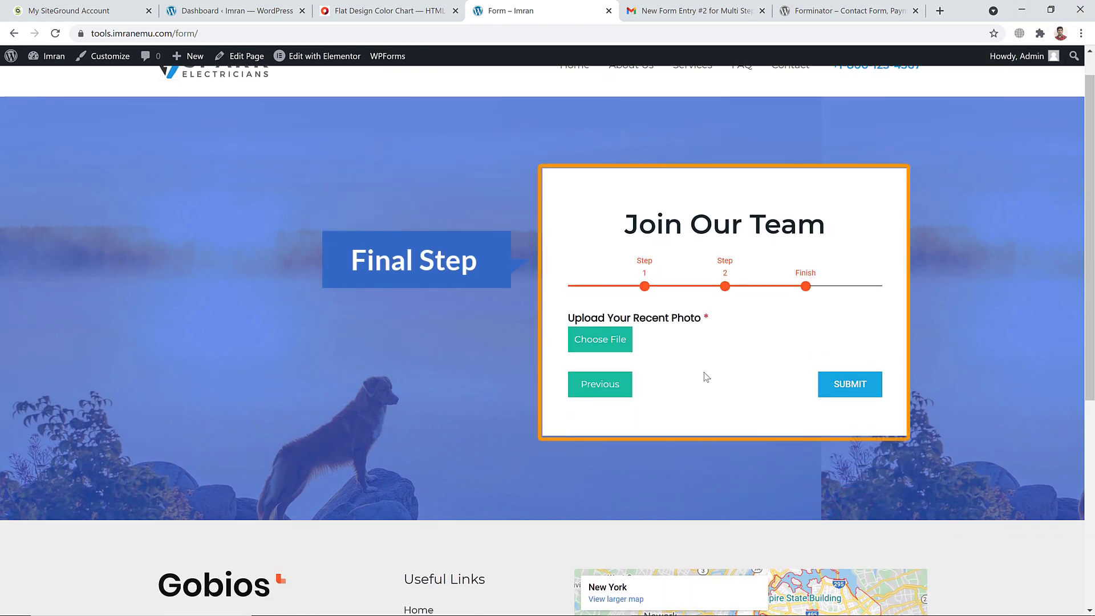
pyautogui.click(602, 391)
pyautogui.click(596, 506)
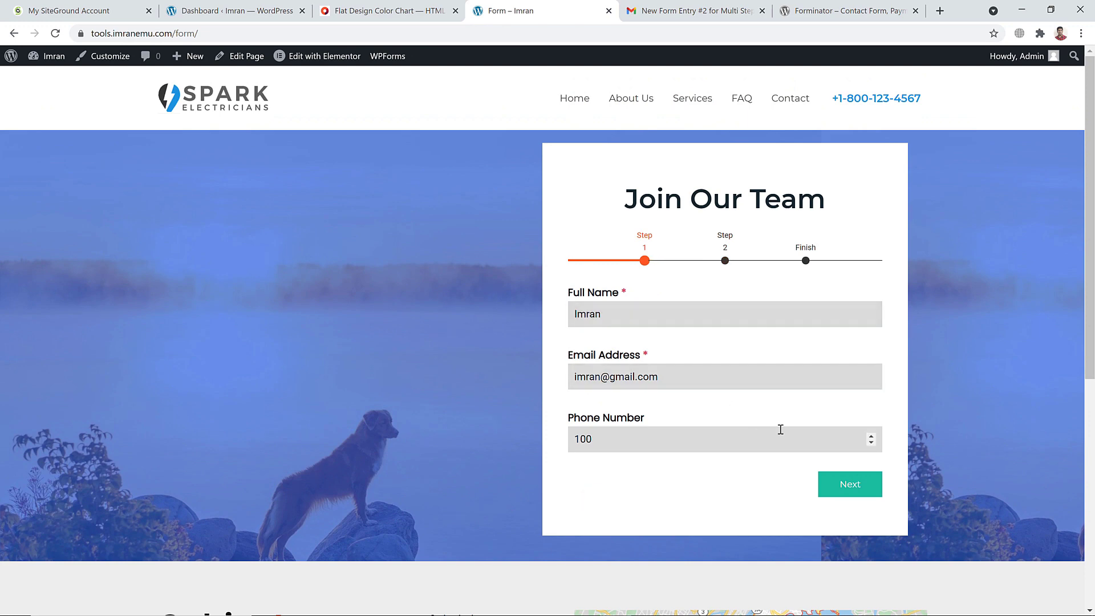
pyautogui.click(843, 486)
pyautogui.click(844, 495)
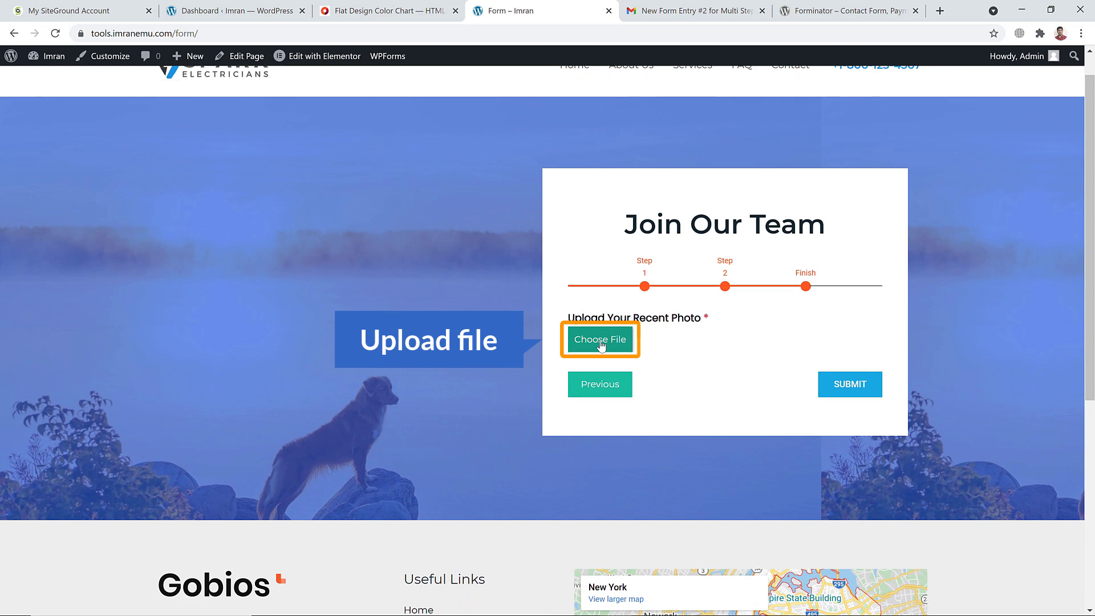
# Attach profile.jpg as the photo, submit the form and view the entry e-mail in Gmail
pyautogui.click(601, 341)
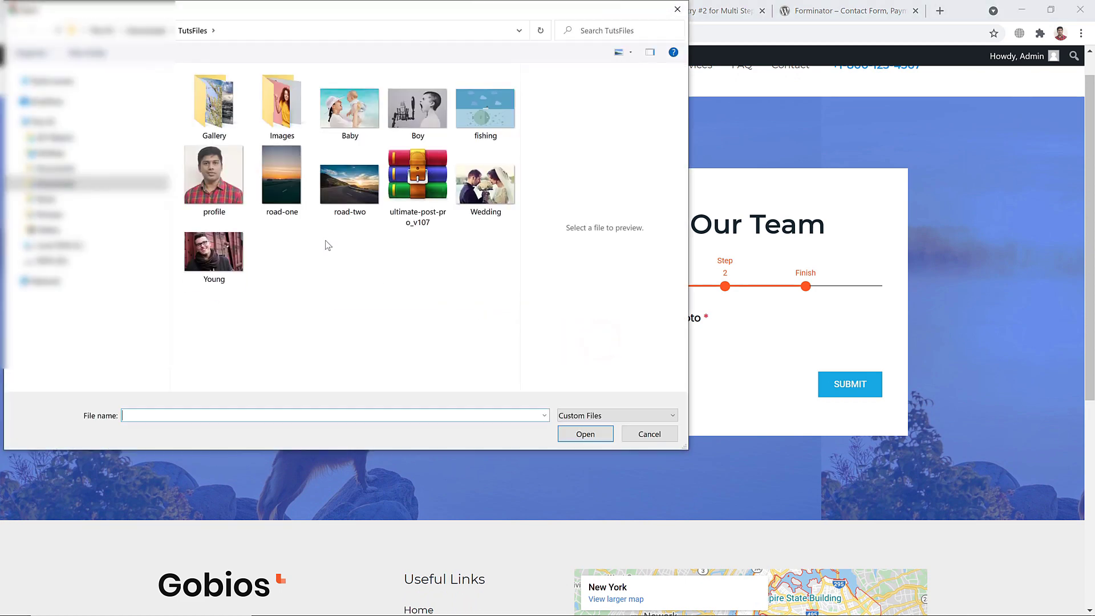
pyautogui.click(206, 191)
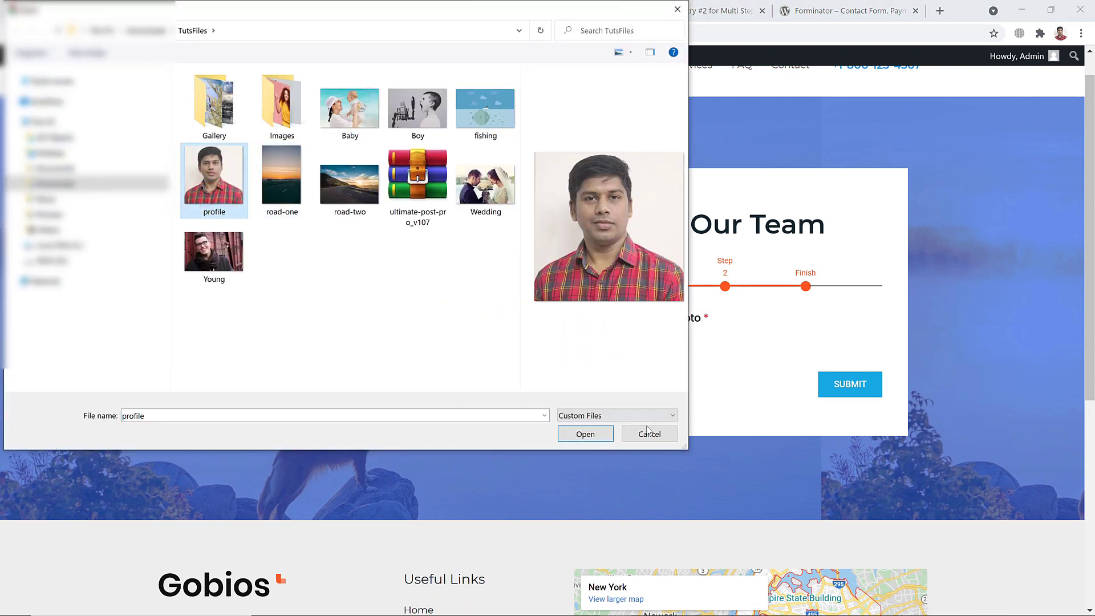
pyautogui.click(596, 435)
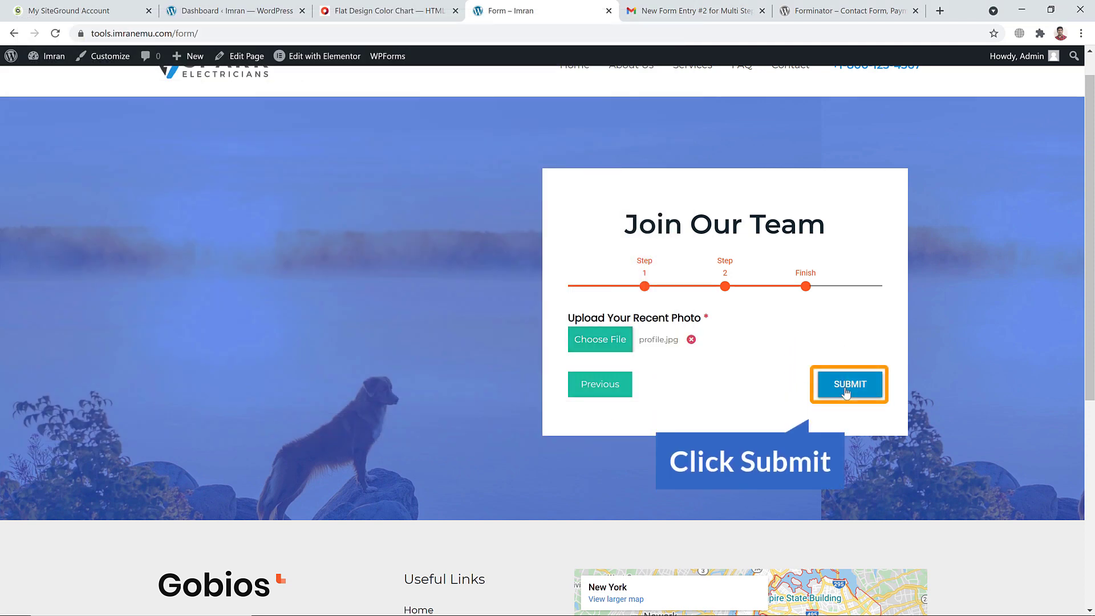
pyautogui.click(846, 392)
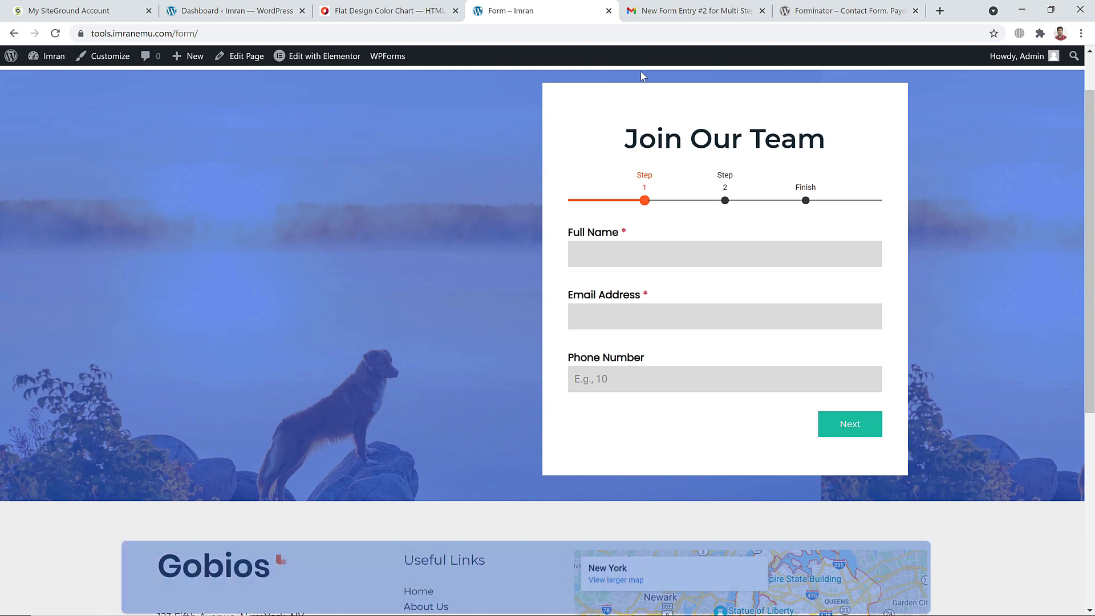
pyautogui.click(682, 8)
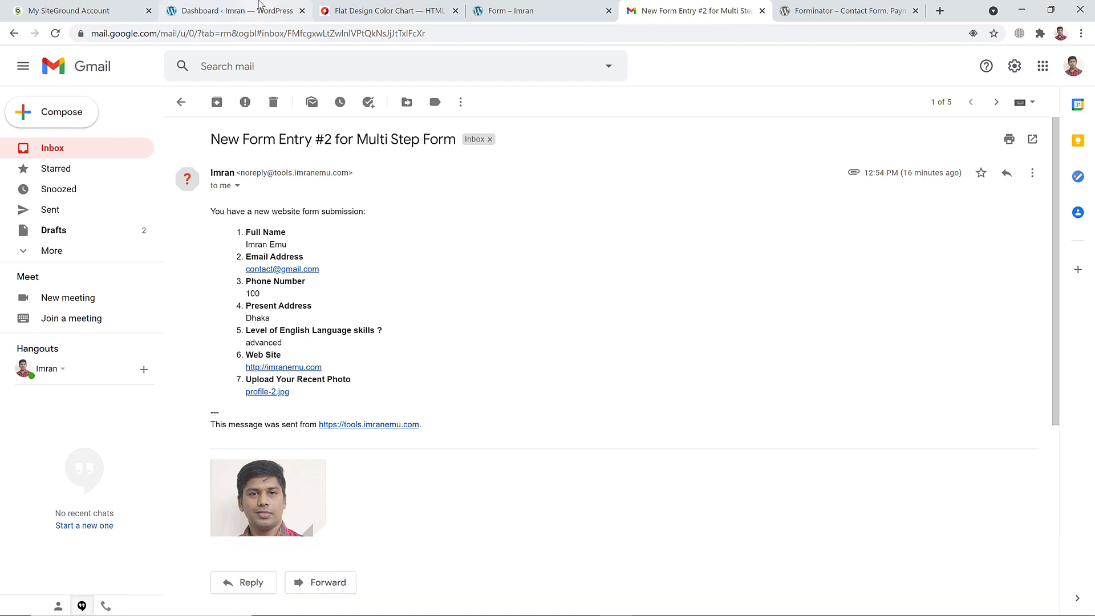
# Switch from Gmail back to the form page tab
pyautogui.click(511, 11)
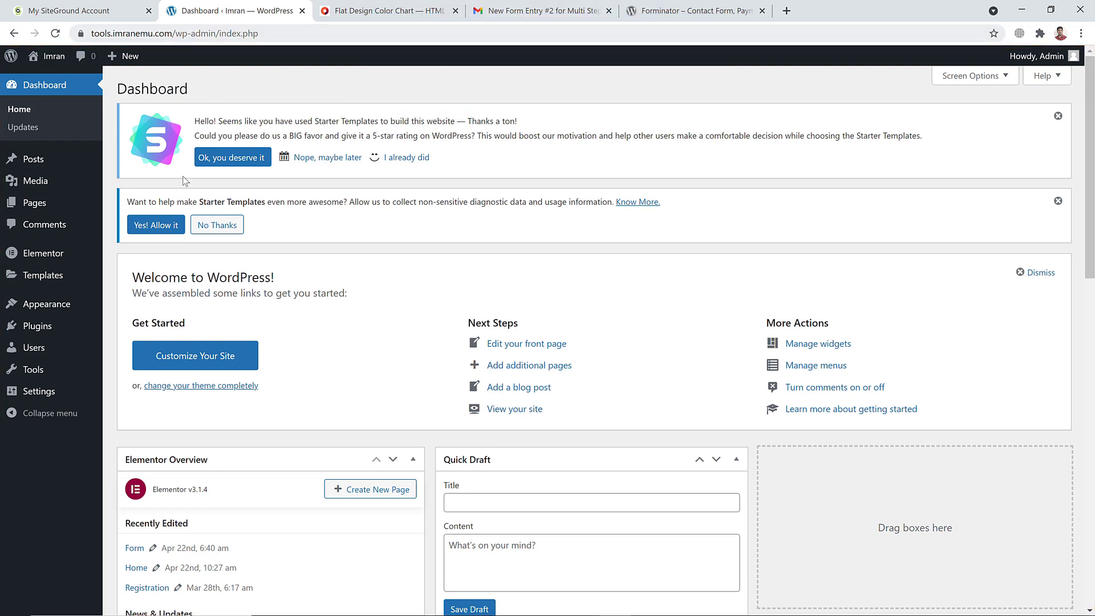
# Search the plugin directory for 'Forminator', then install and activate version 1.14.9
pyautogui.moveTo(72, 328)
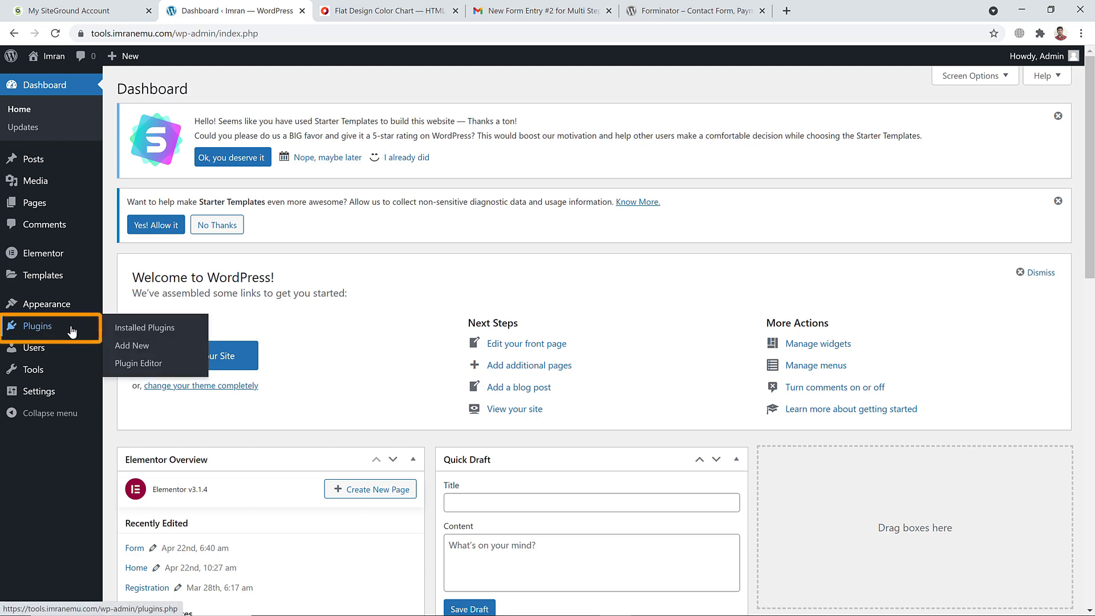
pyautogui.click(140, 349)
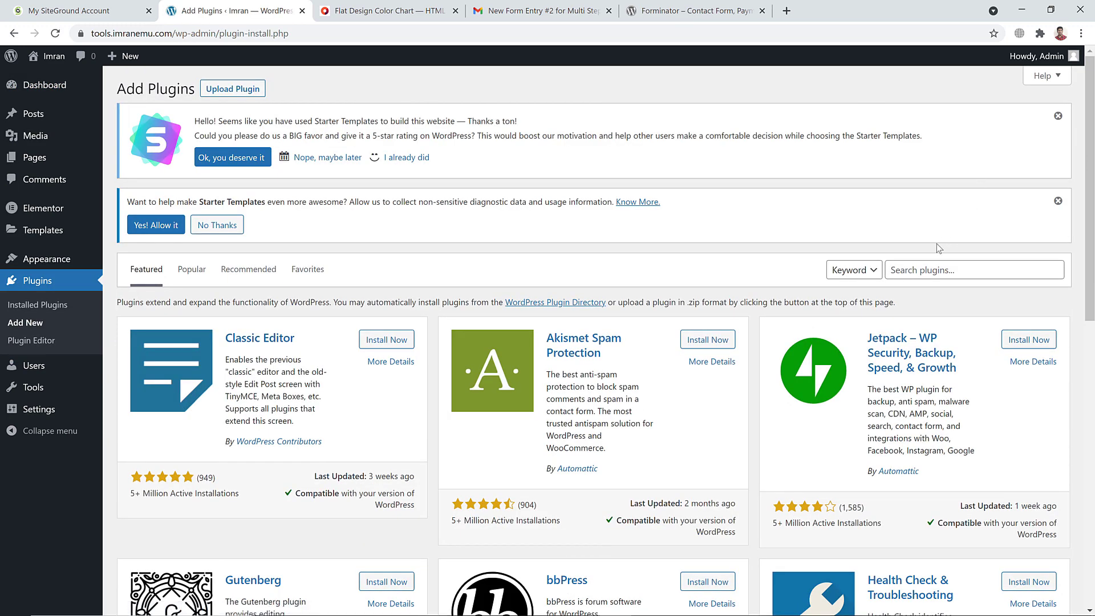
pyautogui.rightClick(915, 265)
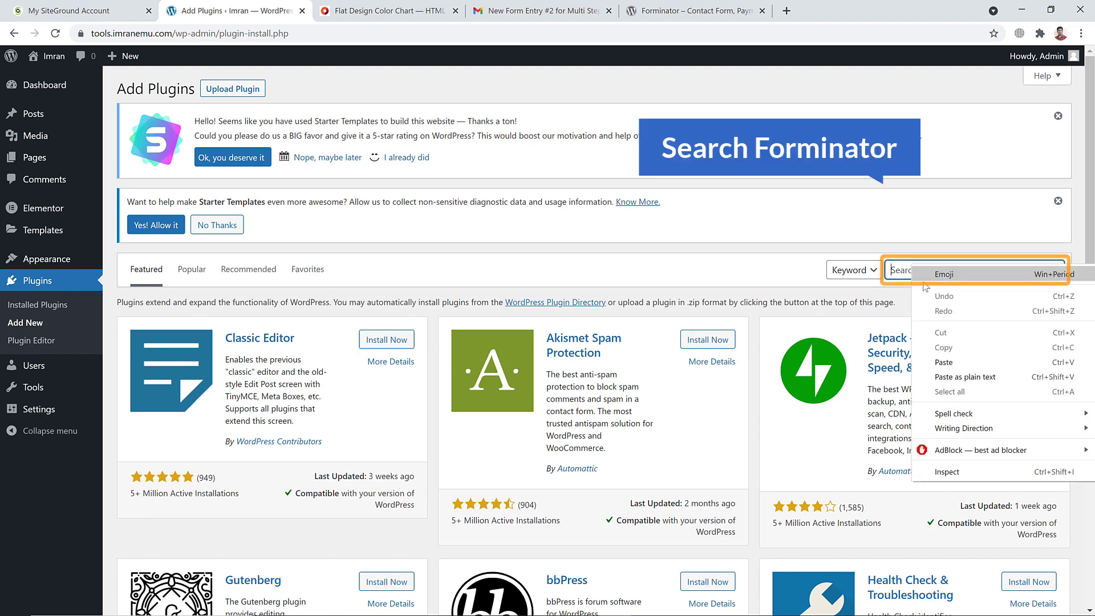
pyautogui.click(941, 374)
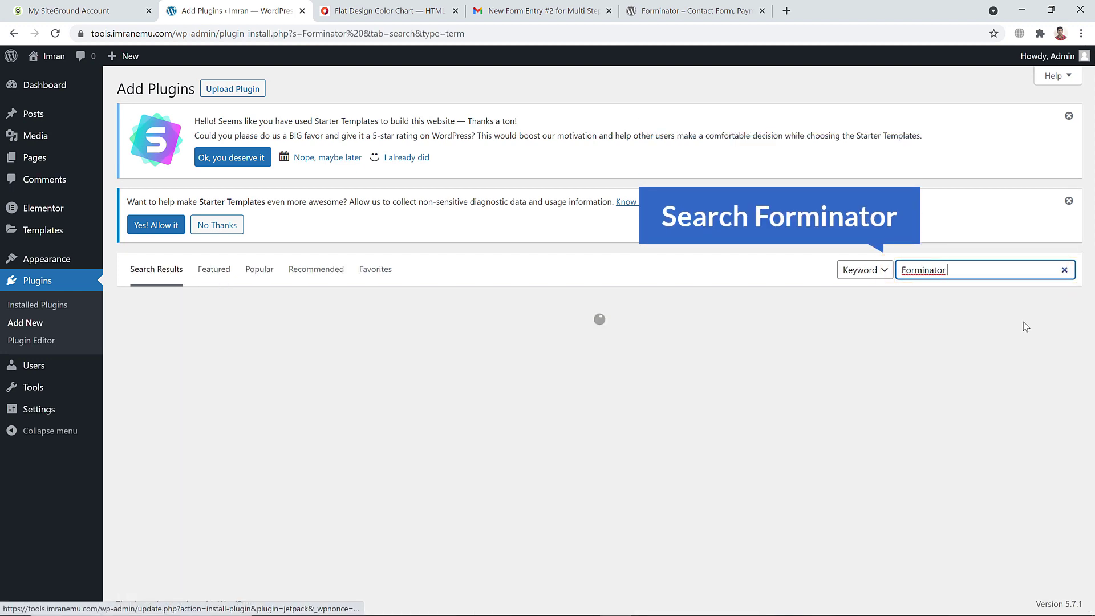
pyautogui.scroll(-3, 709, 228)
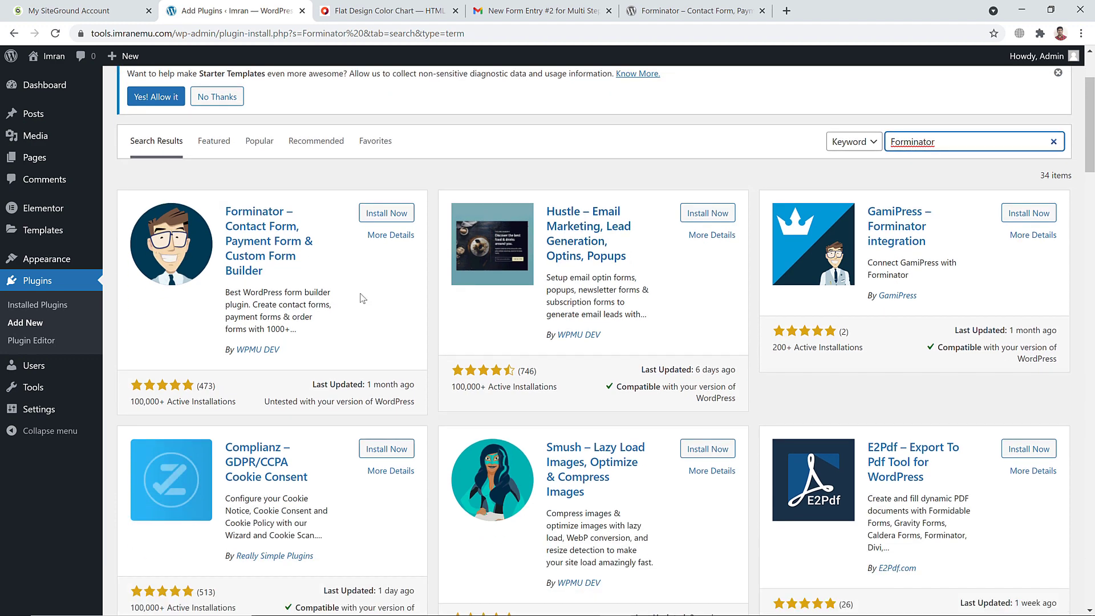
pyautogui.click(386, 216)
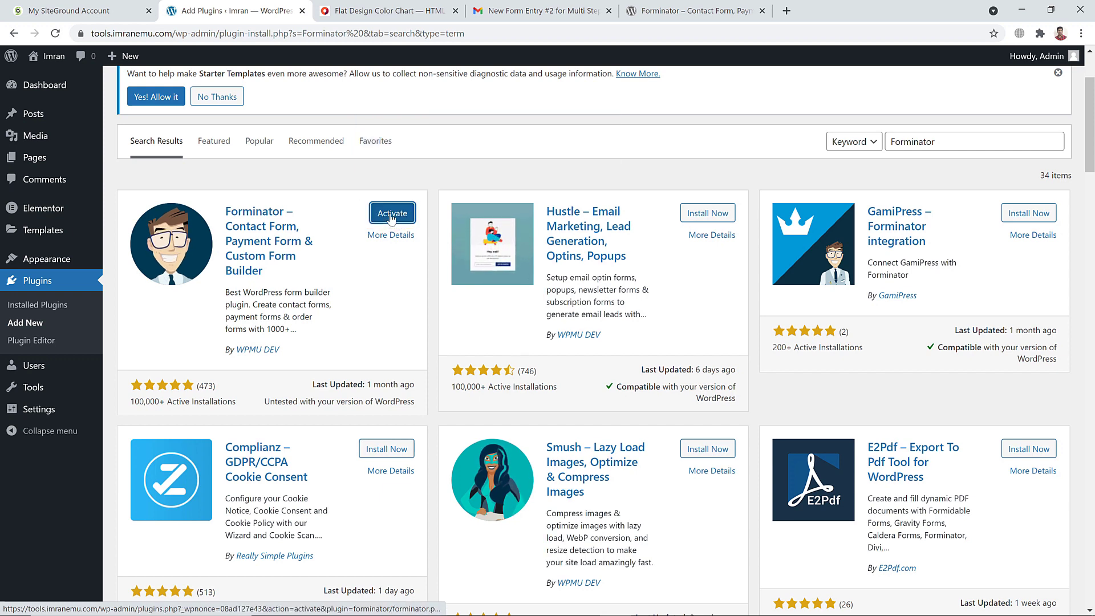
pyautogui.click(391, 216)
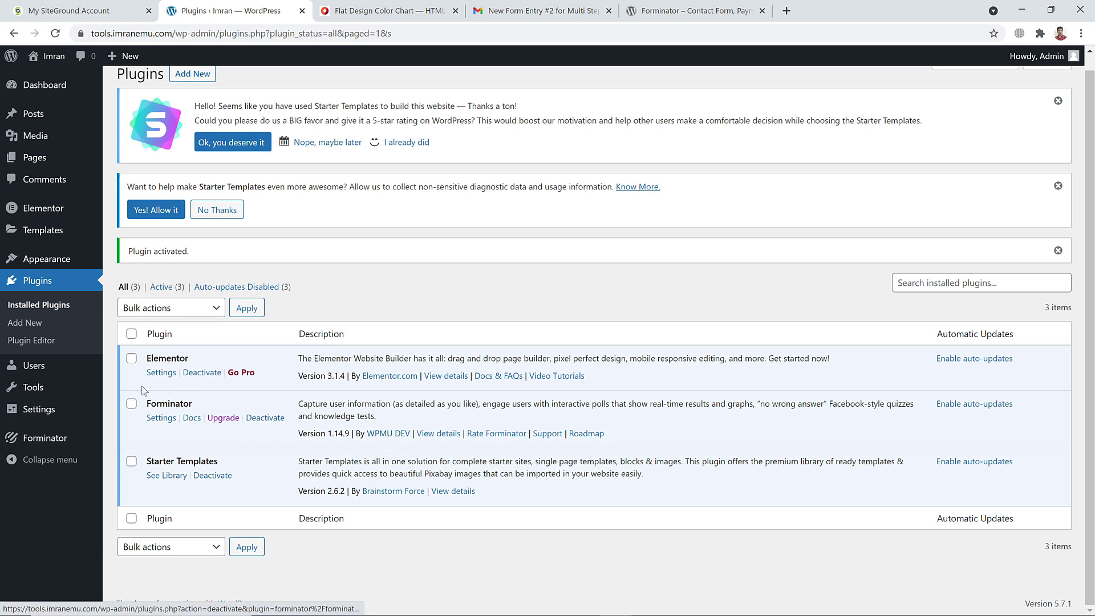
# Open the Forminator Dashboard and scroll to the Forms panel listing Multi Step Form
pyautogui.moveTo(62, 442)
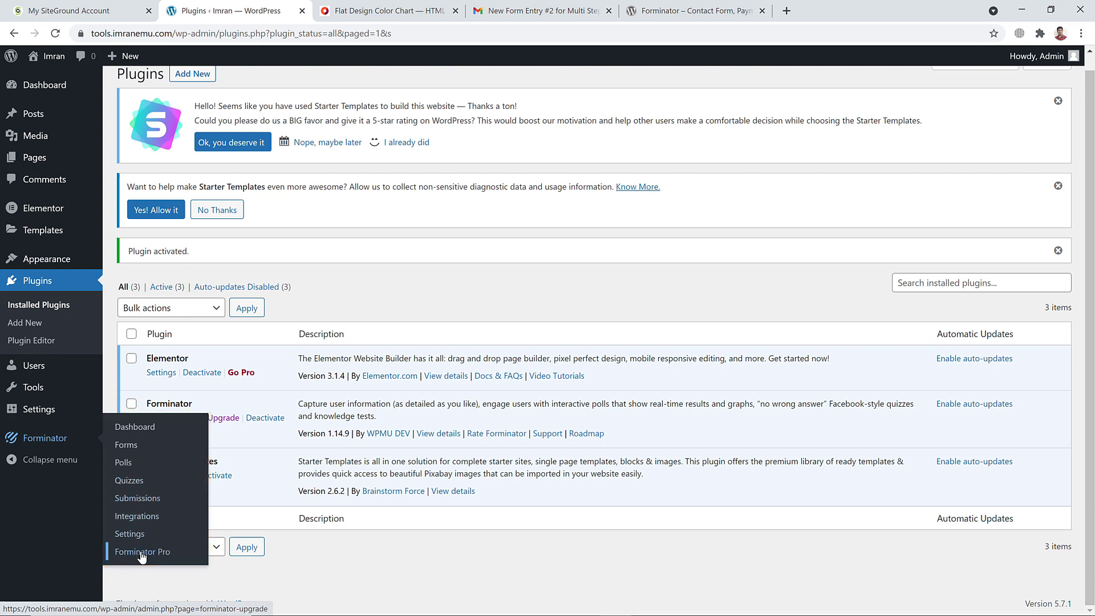
pyautogui.click(142, 432)
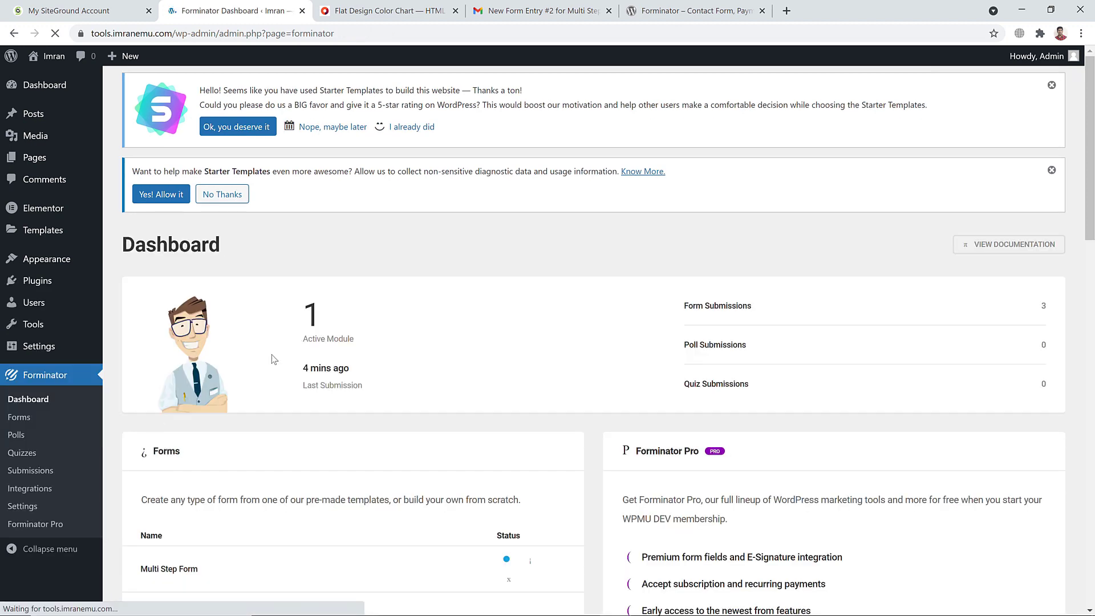
pyautogui.scroll(-5, 333, 311)
pyautogui.scroll(-3, 404, 296)
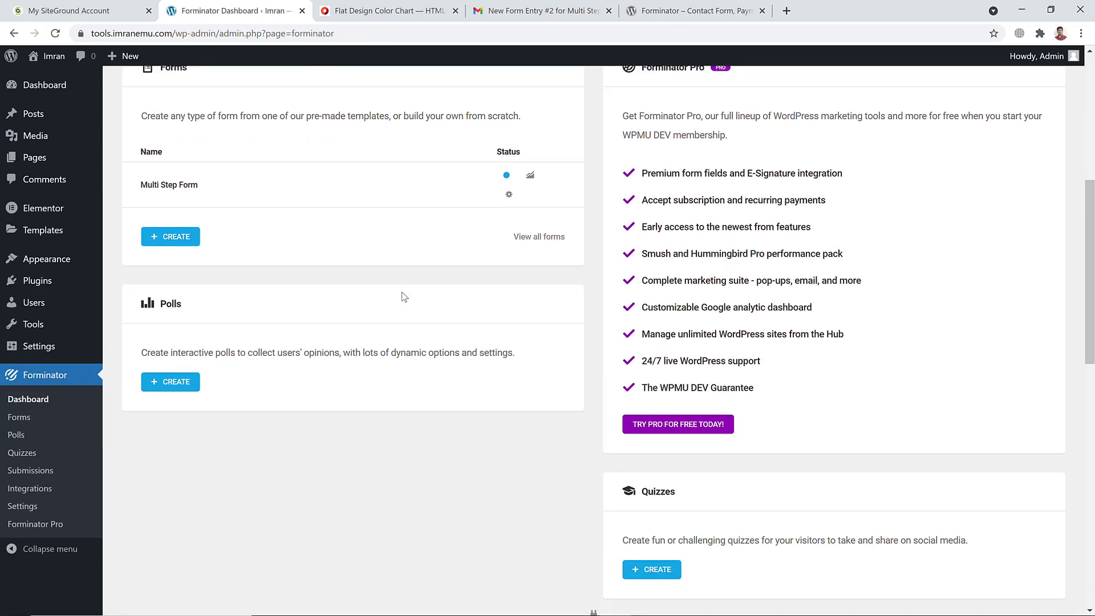
pyautogui.scroll(5, 403, 296)
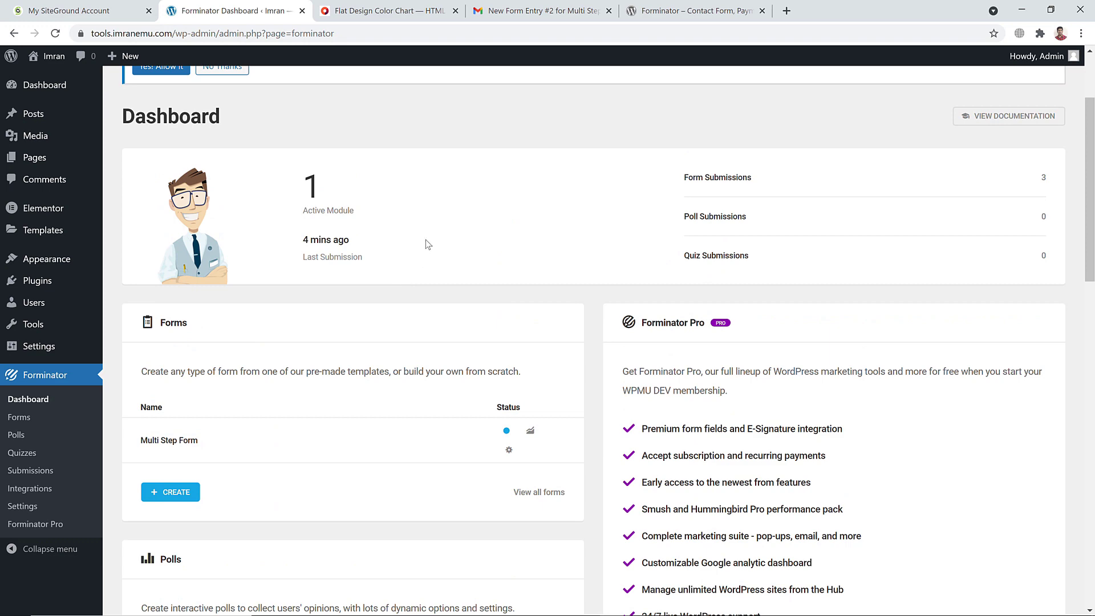
pyautogui.scroll(-3, 431, 241)
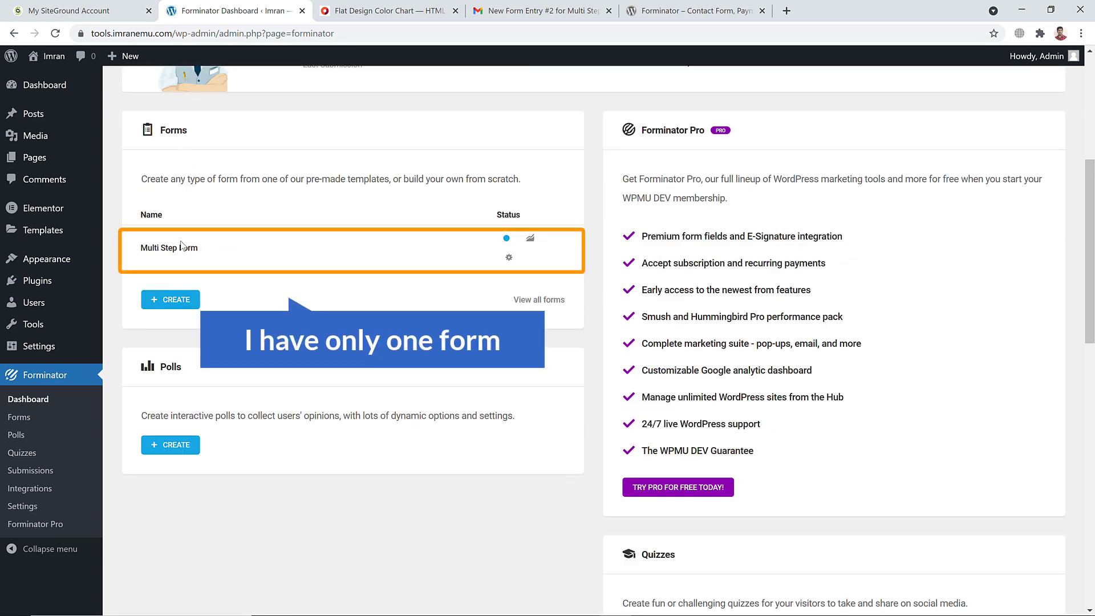
pyautogui.scroll(-2, 206, 256)
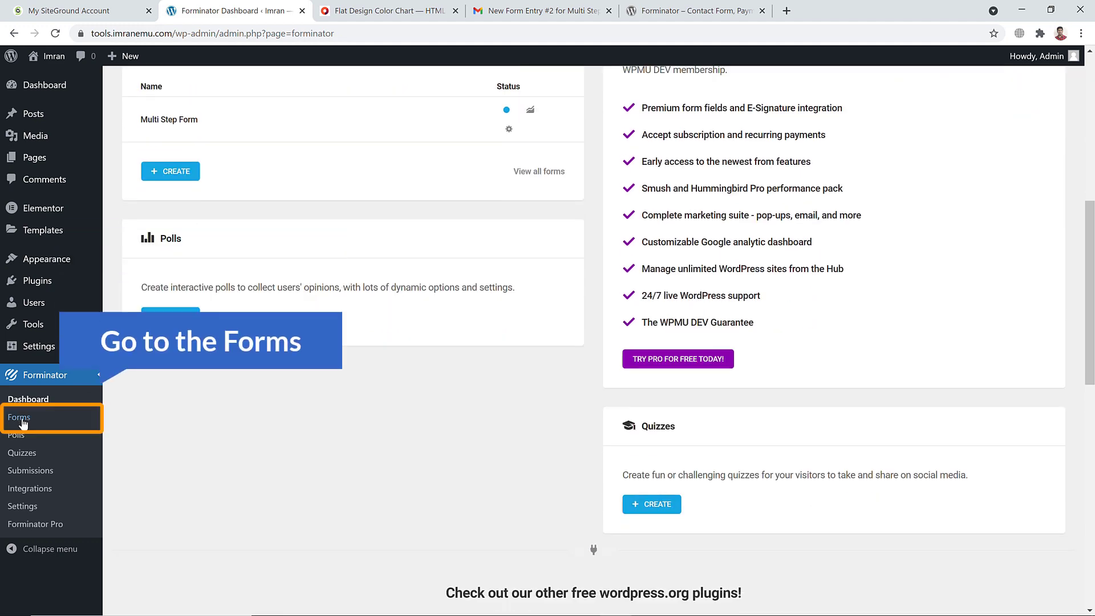
# Expand Multi Step Form in Forminator's Forms list to show 42 views, 3 submissions, 7.1% conversion
pyautogui.click(21, 420)
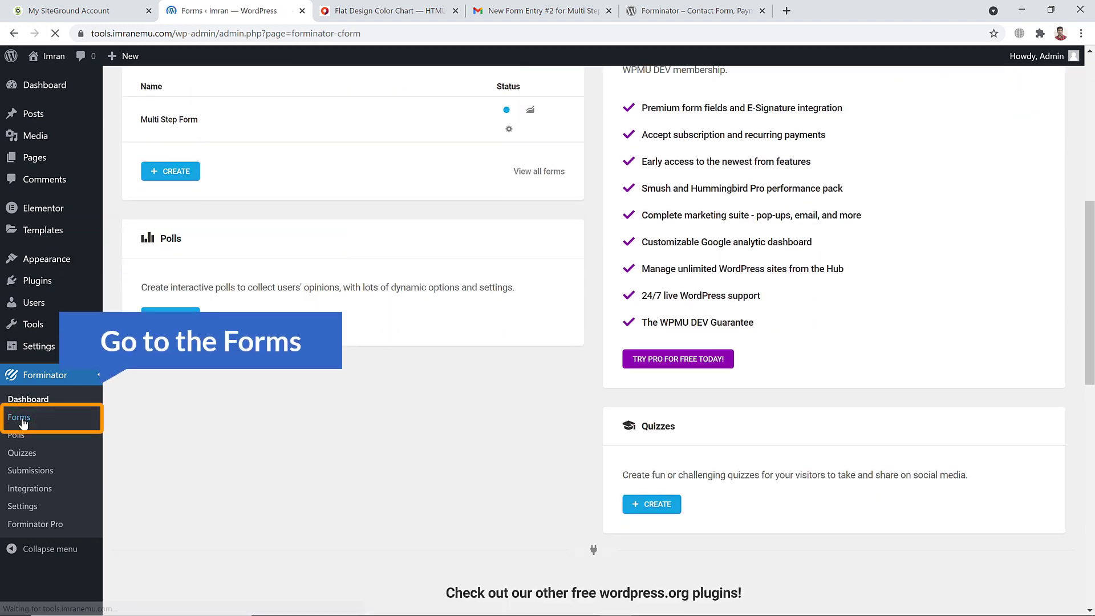
pyautogui.scroll(-2, 268, 310)
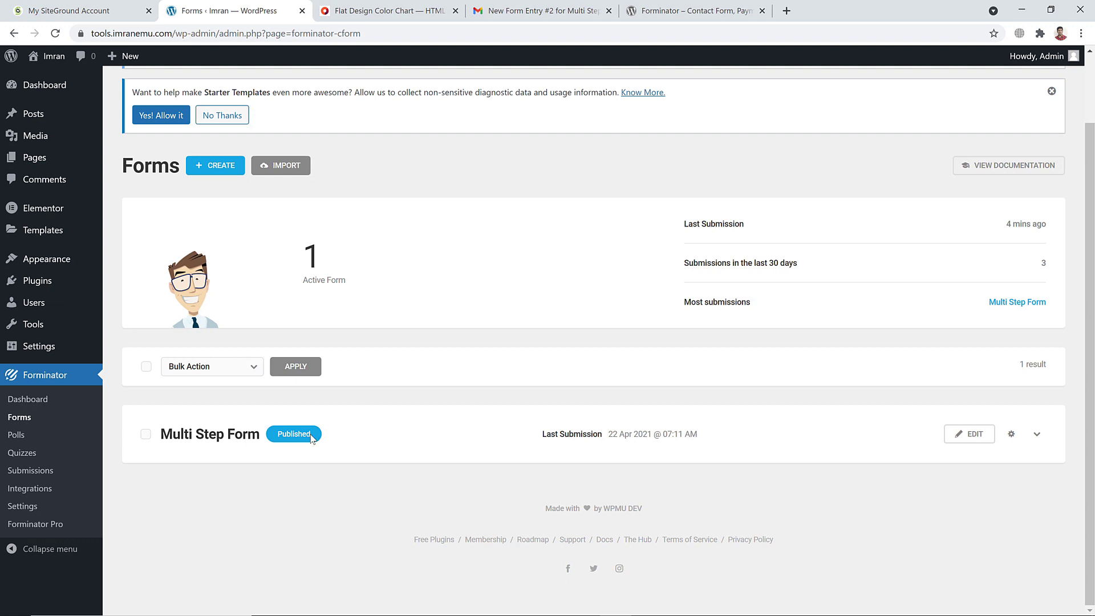
pyautogui.click(1038, 435)
pyautogui.scroll(-3, 731, 386)
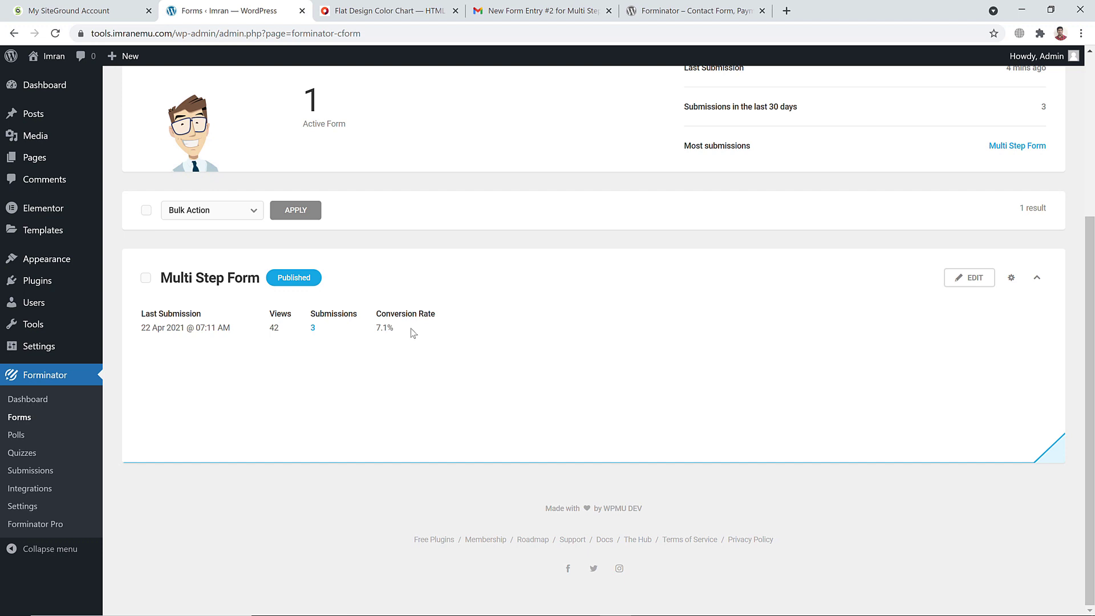
pyautogui.scroll(1, 414, 343)
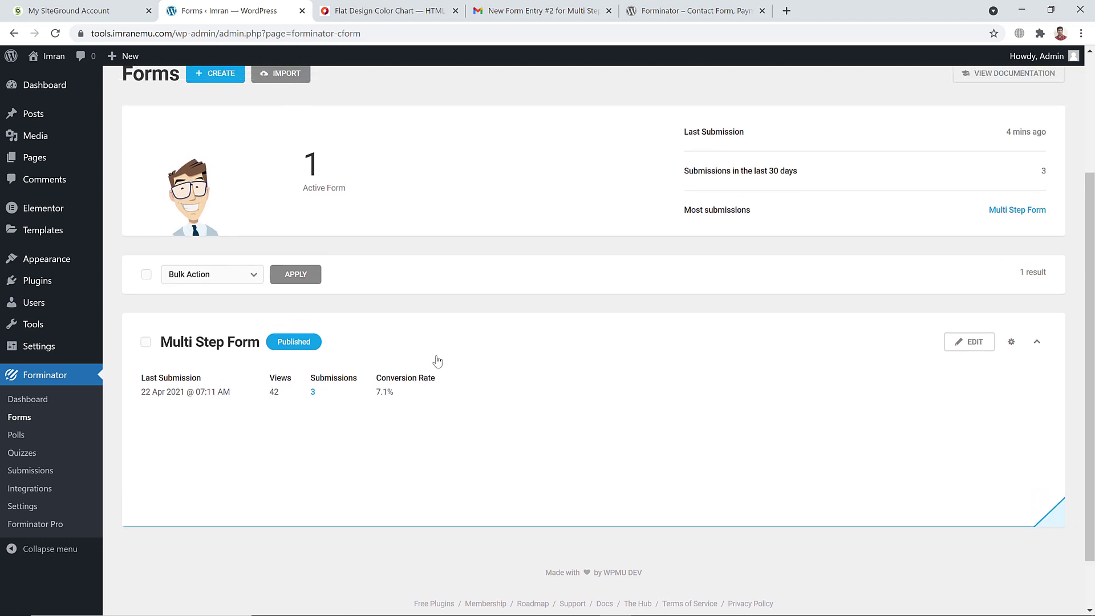
pyautogui.click(1011, 342)
pyautogui.scroll(-1, 1004, 353)
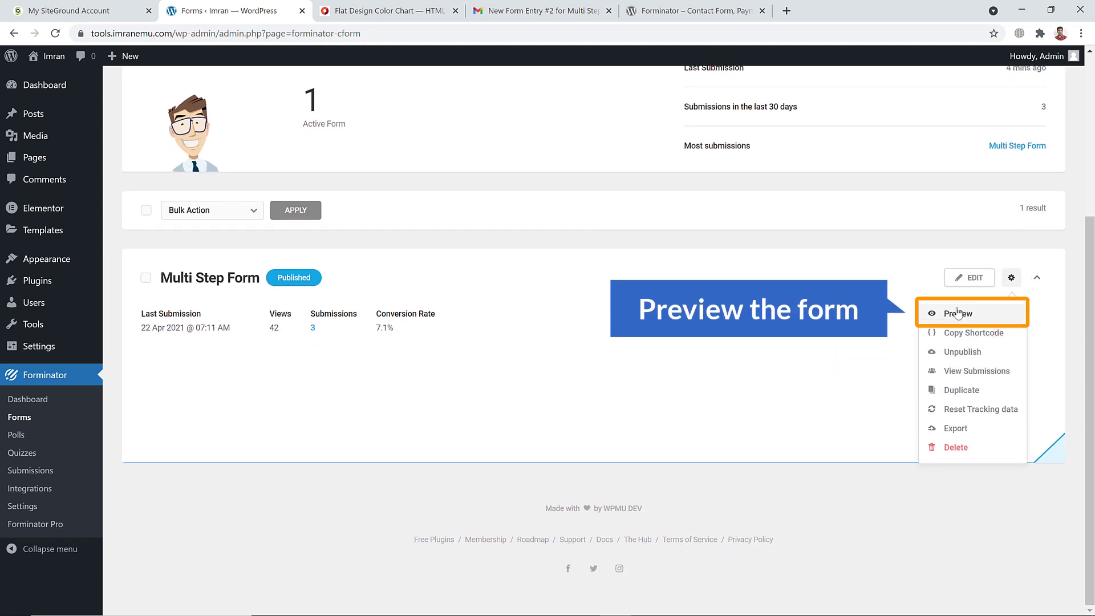
pyautogui.click(959, 313)
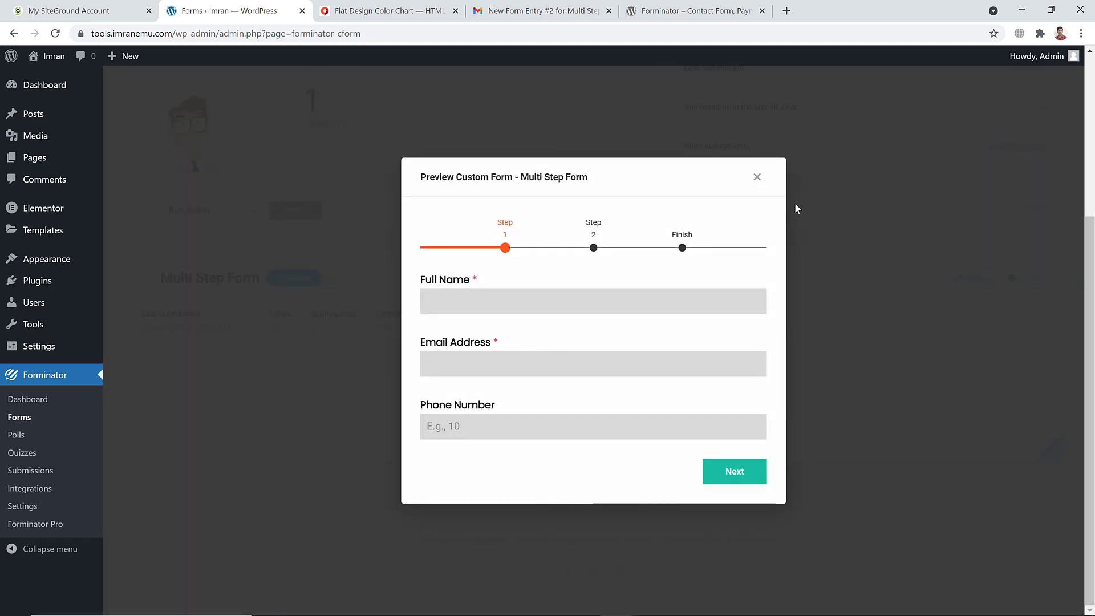
pyautogui.click(757, 177)
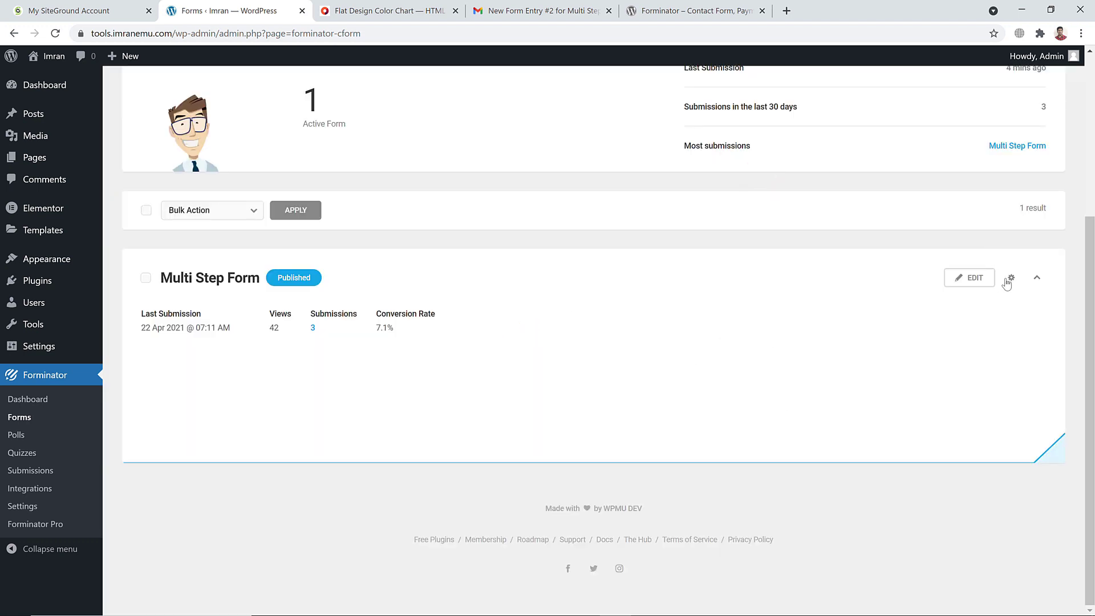
pyautogui.click(1008, 281)
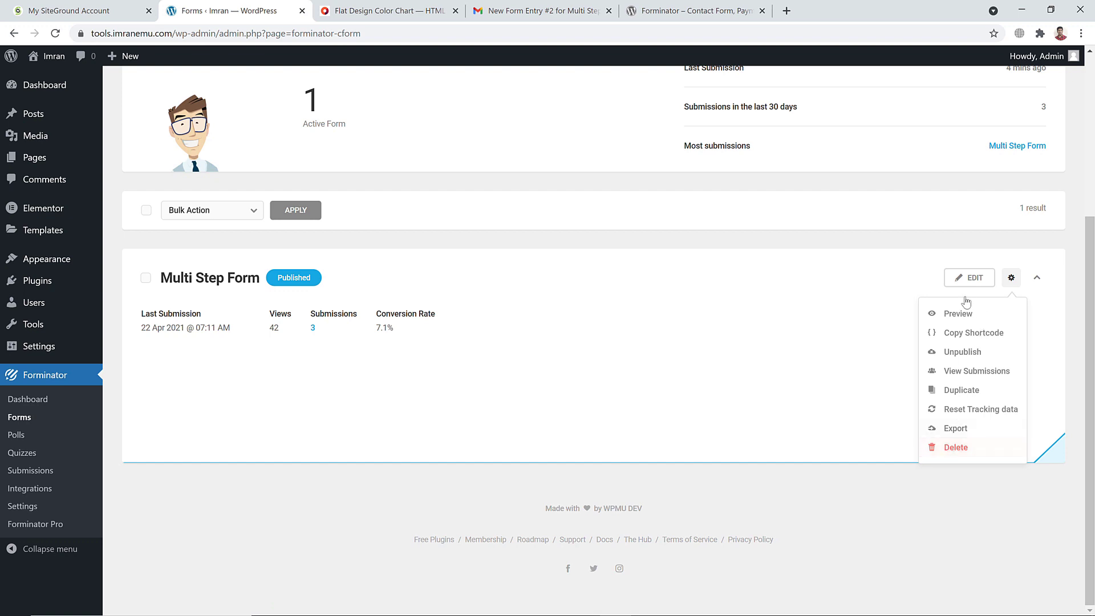
pyautogui.click(881, 307)
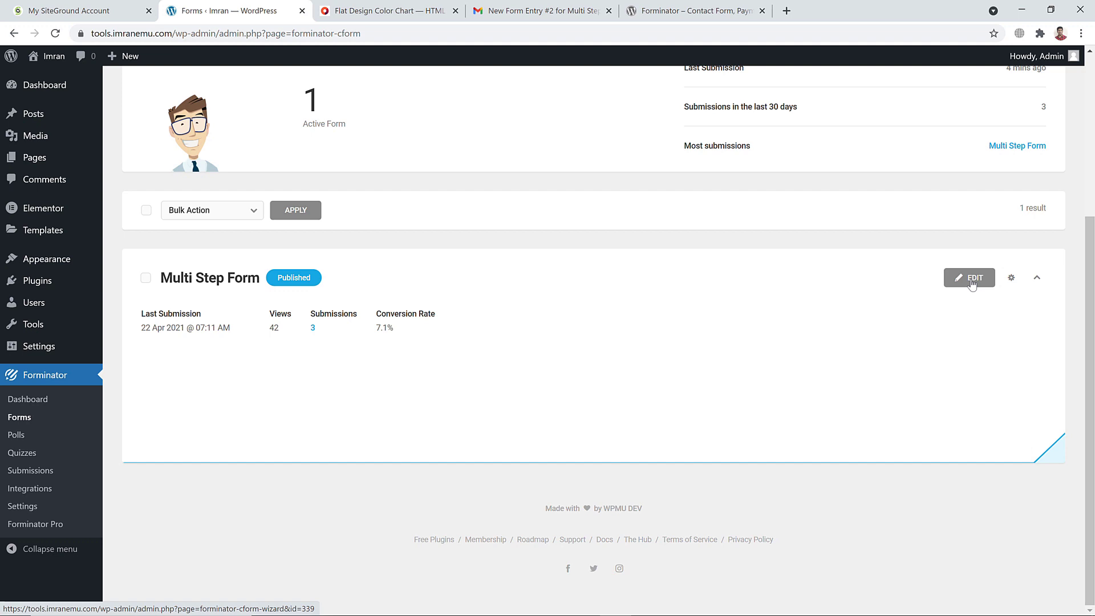
pyautogui.click(498, 196)
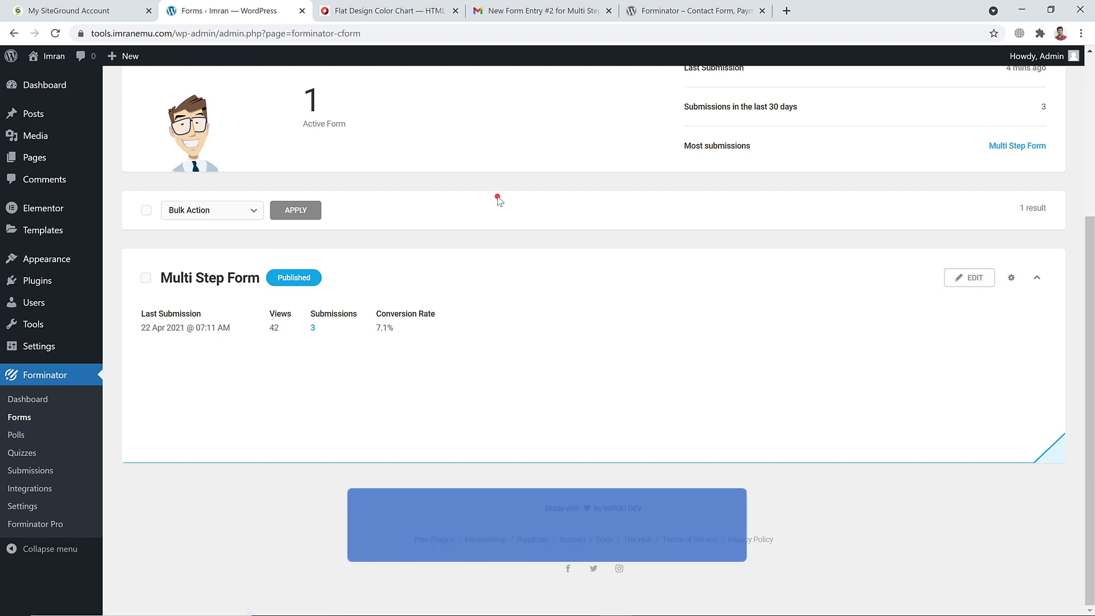
pyautogui.scroll(3, 497, 197)
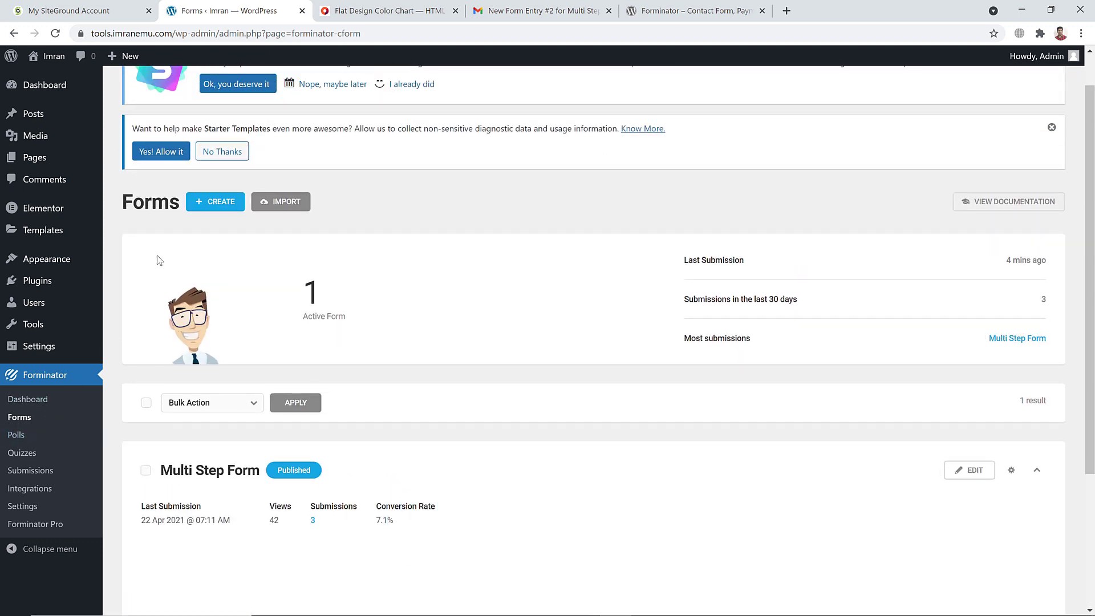
# Create a new Forminator form from the Blank template and begin naming it 'Second Form'
pyautogui.click(214, 204)
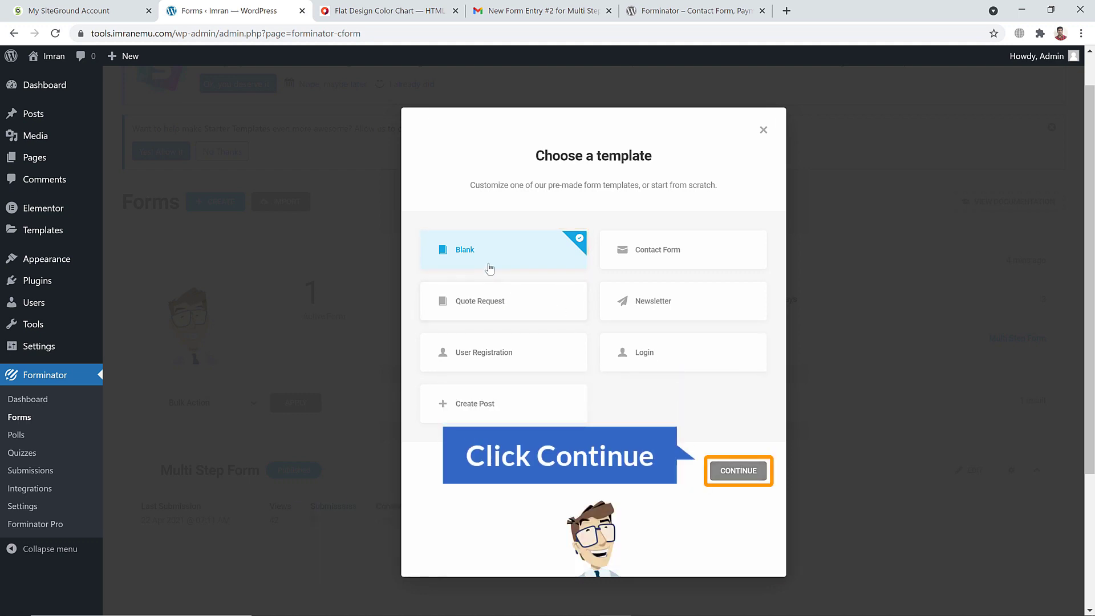
pyautogui.click(741, 471)
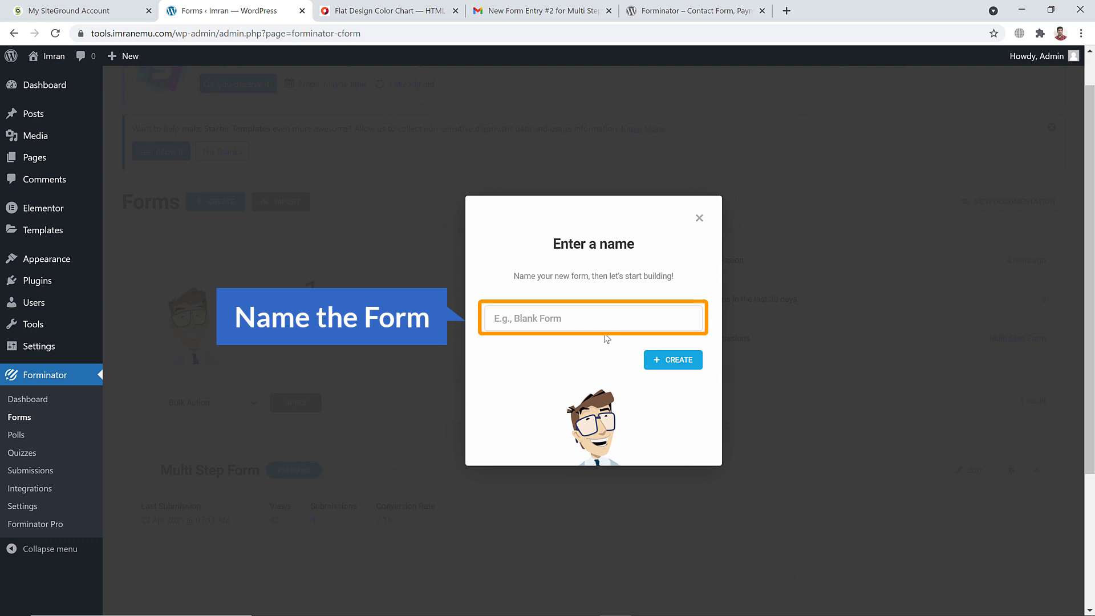
pyautogui.write('Second Form')
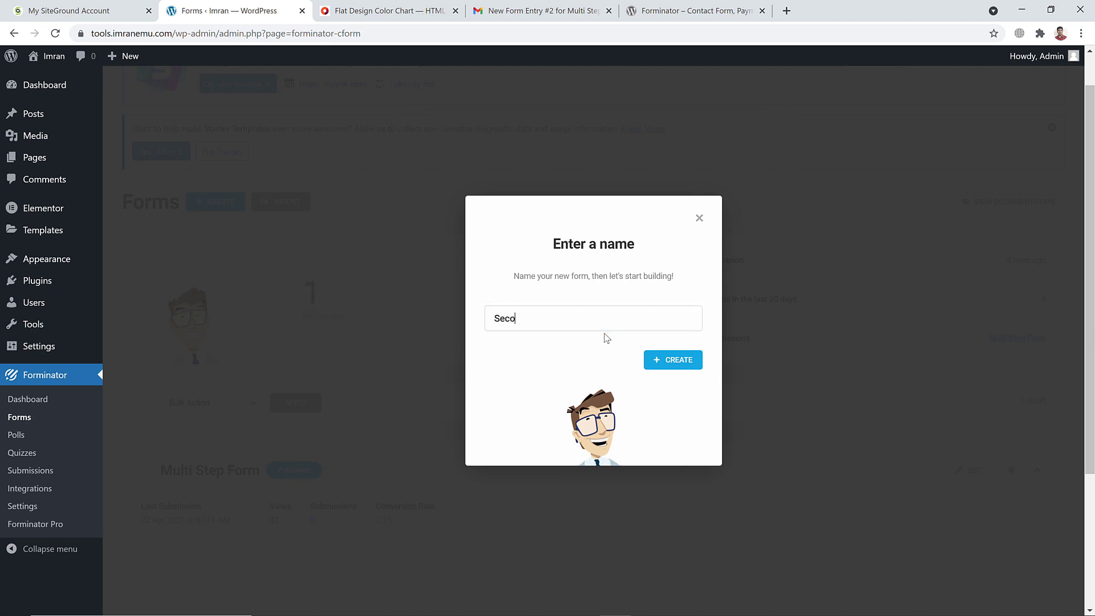
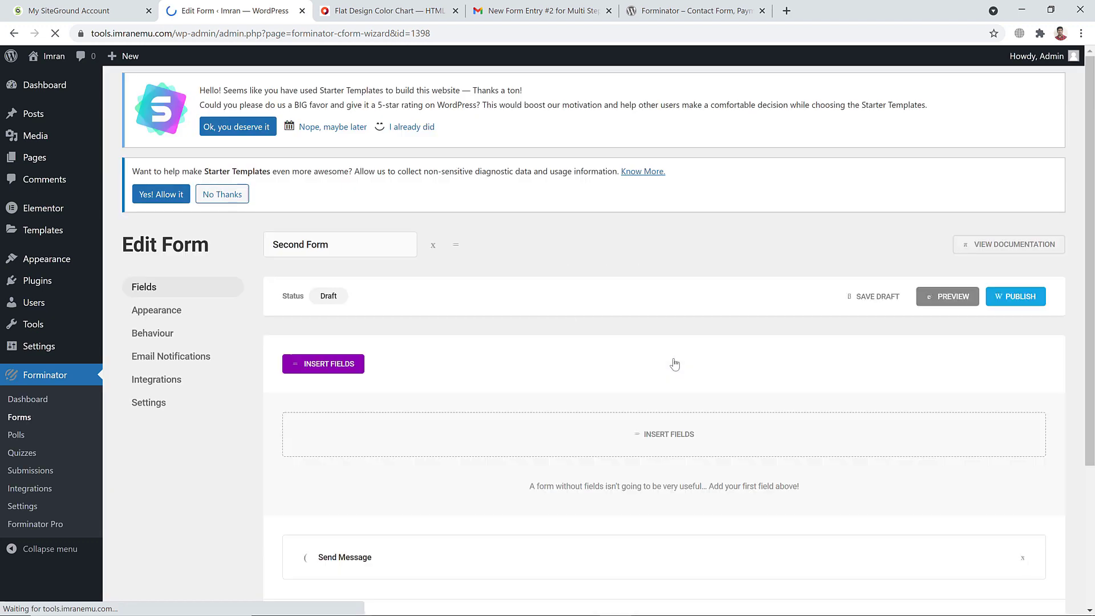
# Save Second Form as a draft and bring up the Insert Fields list
pyautogui.scroll(-2, 532, 263)
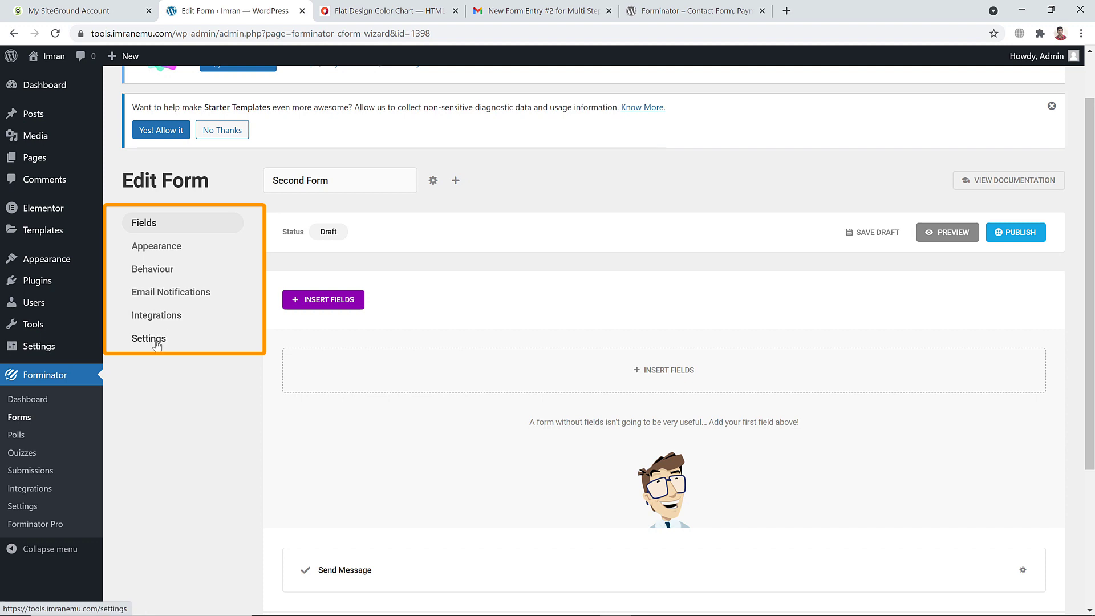
pyautogui.moveTo(335, 178); pyautogui.dragTo(273, 198)
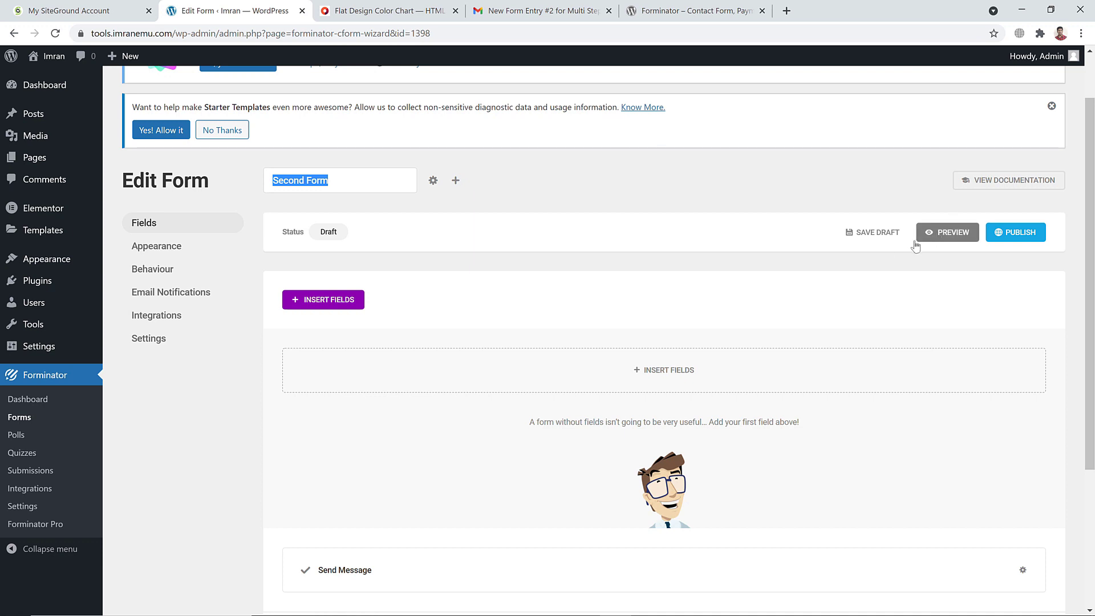
pyautogui.click(876, 232)
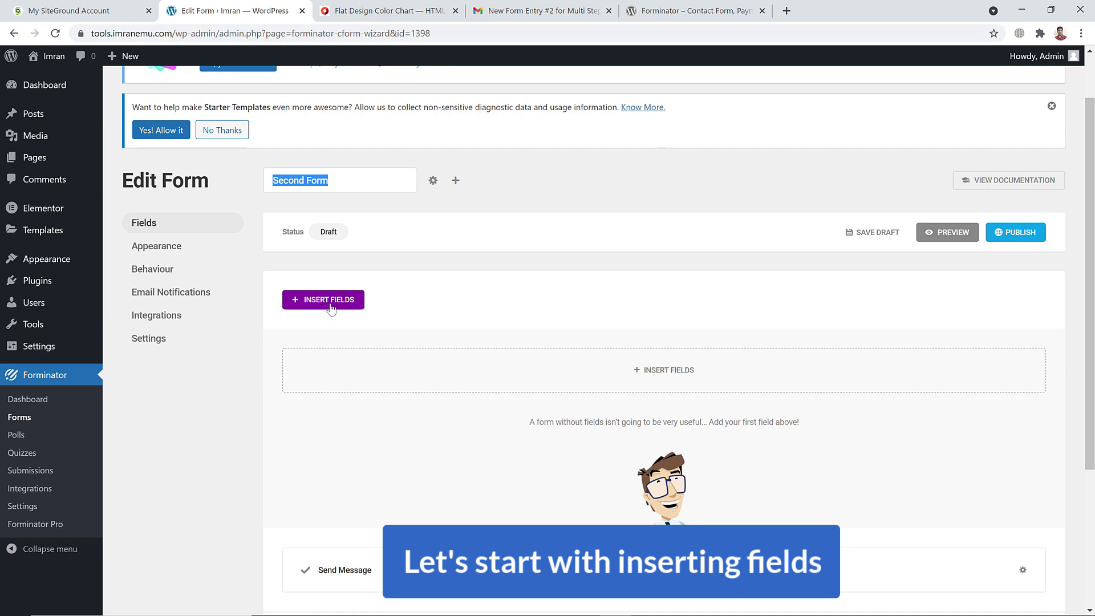
pyautogui.click(412, 285)
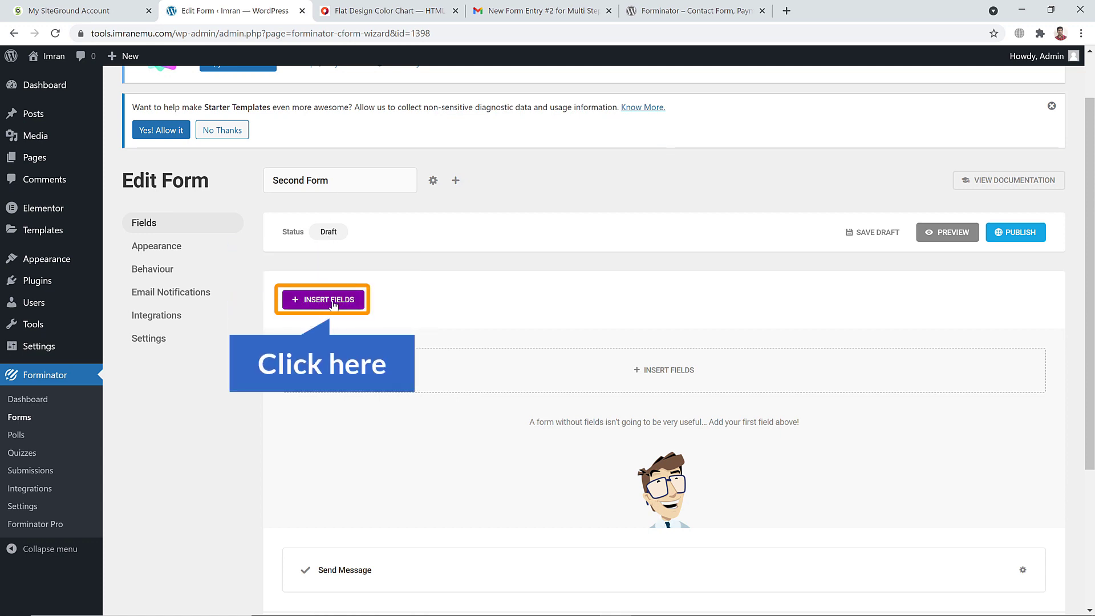
pyautogui.click(334, 305)
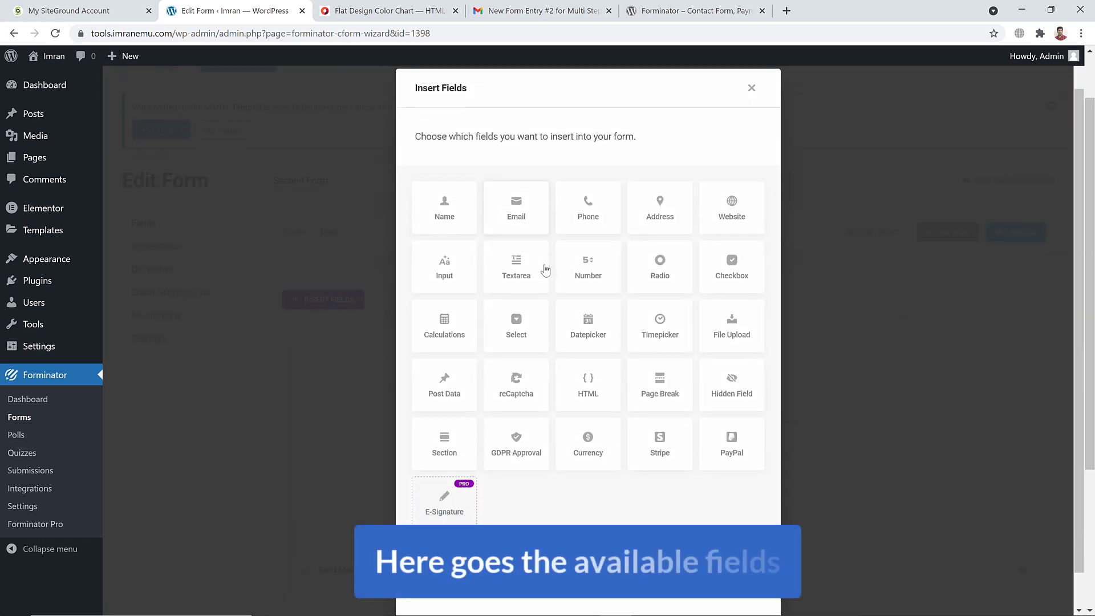
# Add a Name field labelled Full Name with a sample person's name as placeholder
pyautogui.scroll(-1, 545, 270)
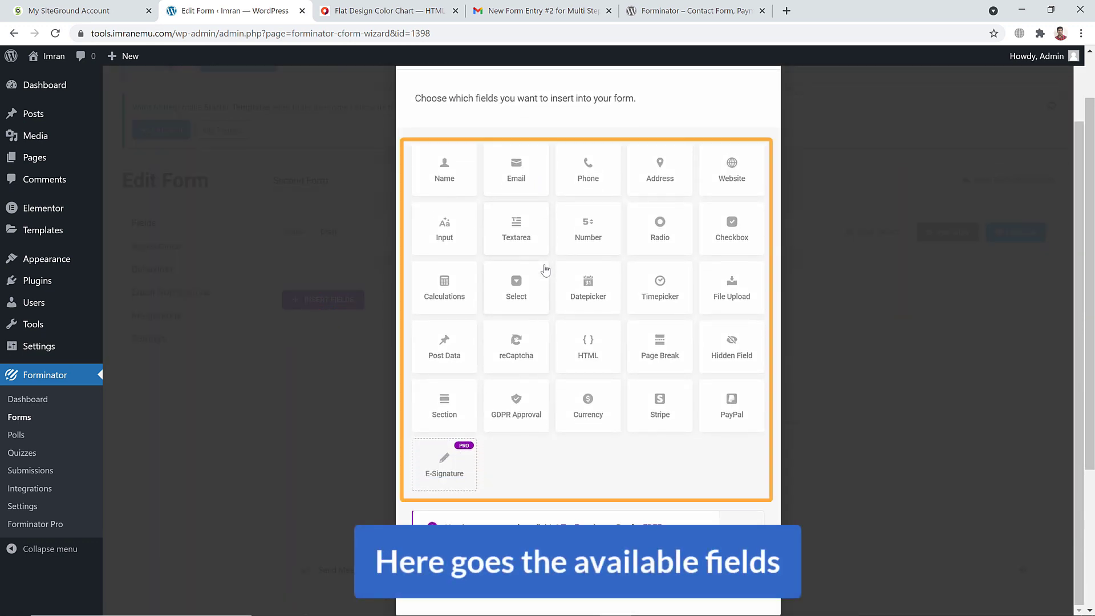
pyautogui.click(448, 175)
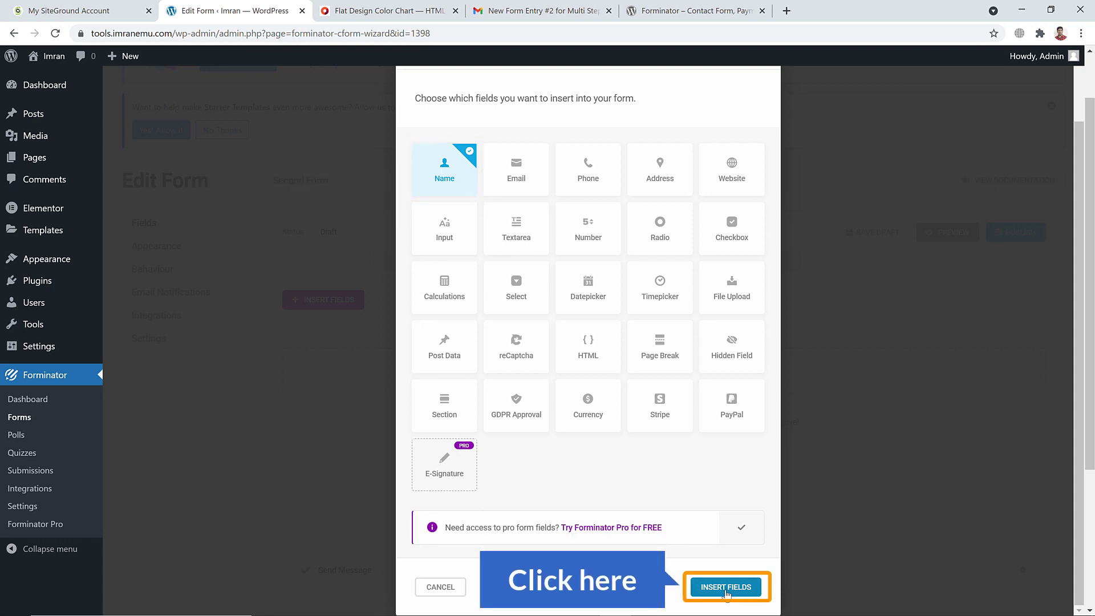
pyautogui.click(726, 587)
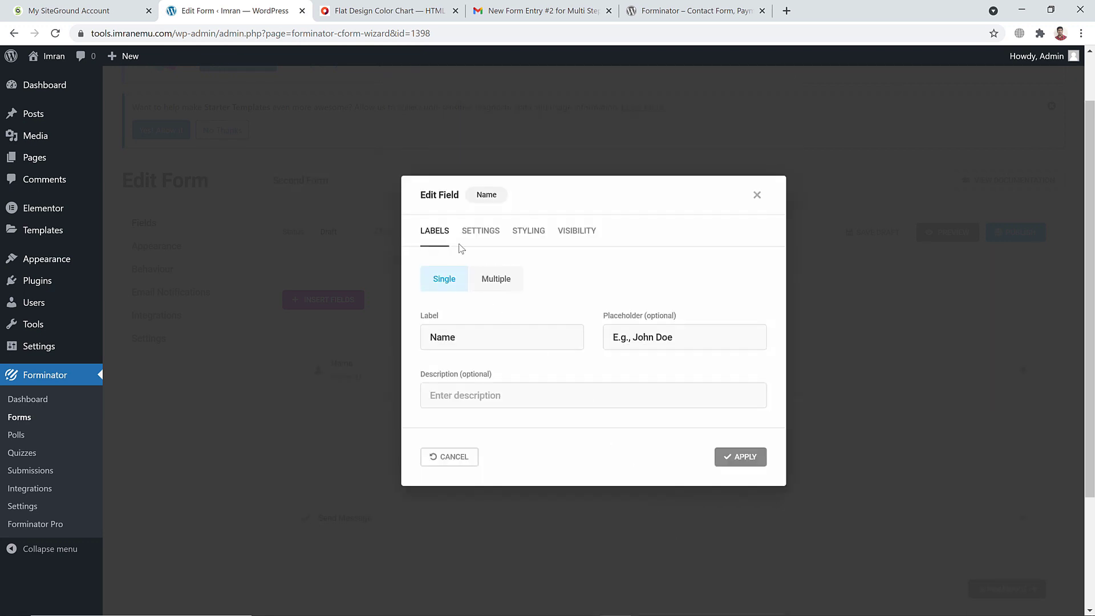
pyautogui.write('Fu')
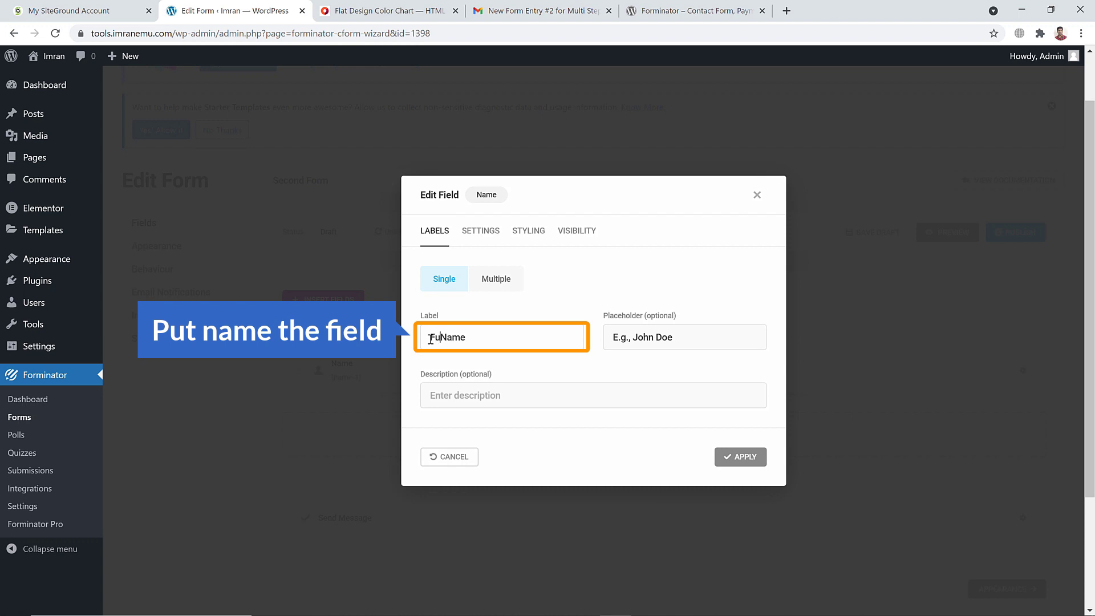
pyautogui.write('ll')
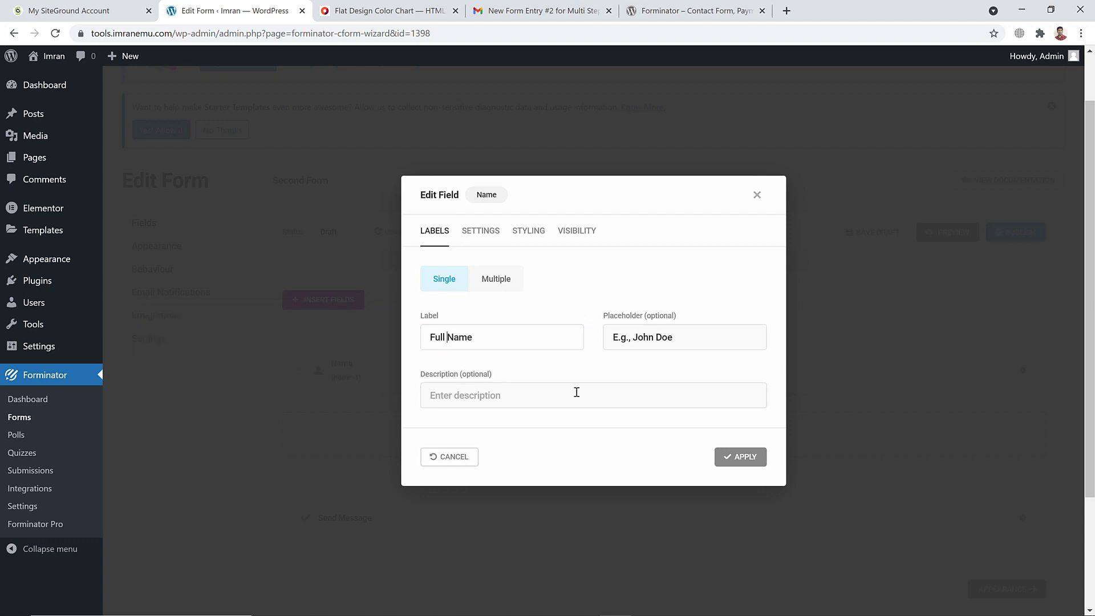
pyautogui.press('Tab')
pyautogui.write('Imran E')
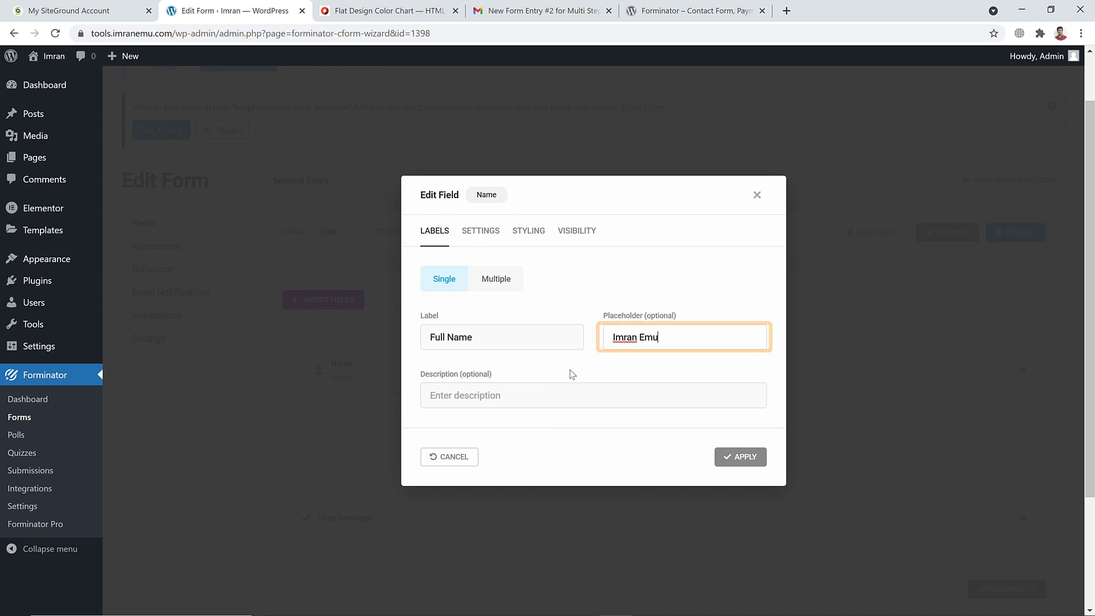
pyautogui.click(501, 397)
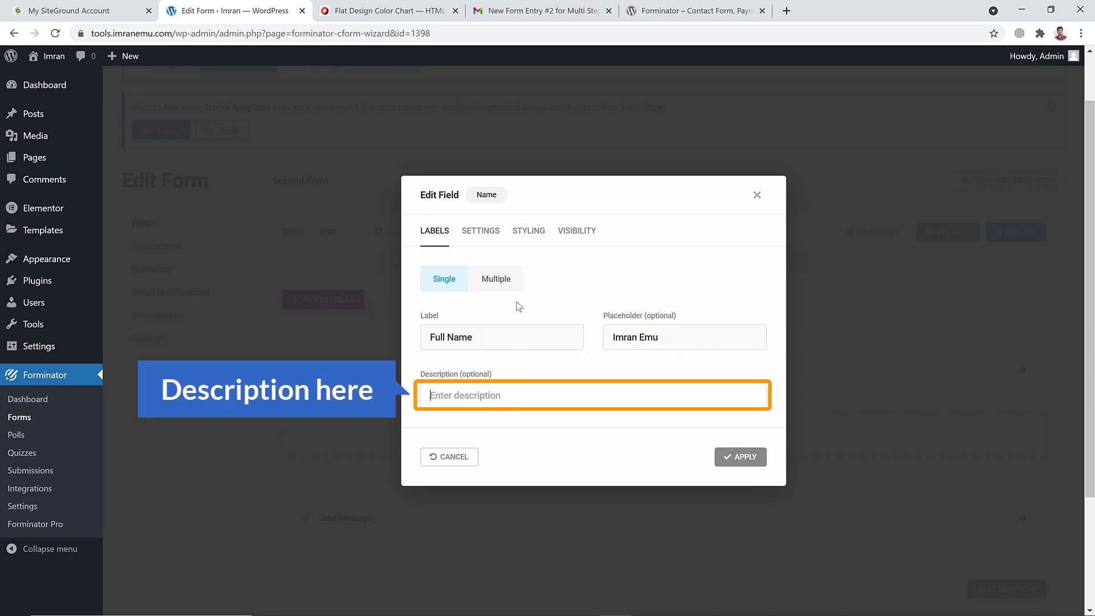
# Make the Full Name field required, review its Styling and Visibility, and apply
pyautogui.click(486, 233)
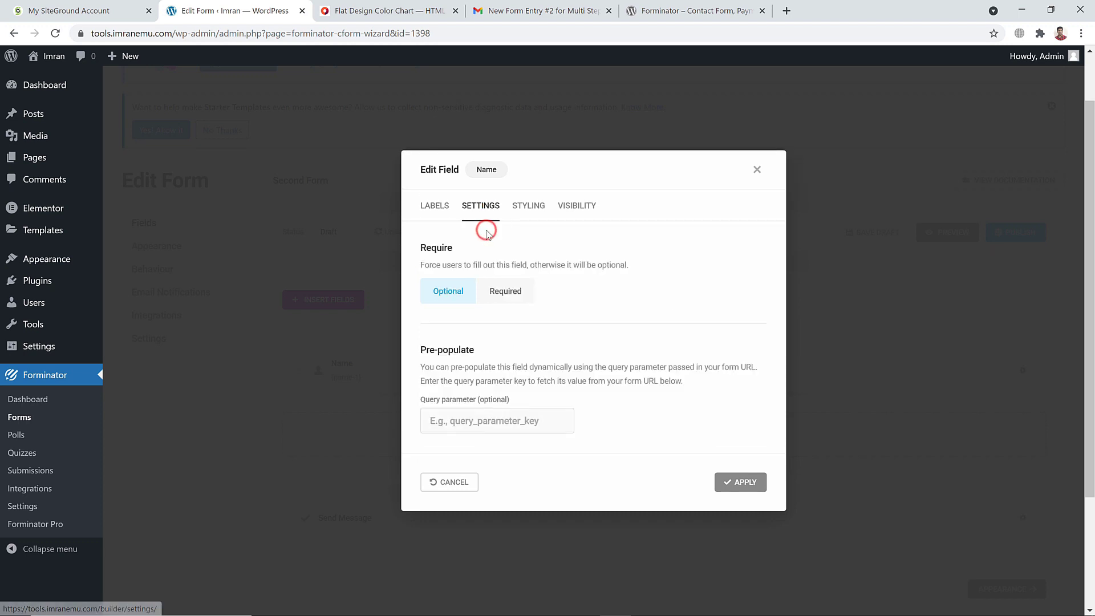
pyautogui.click(517, 300)
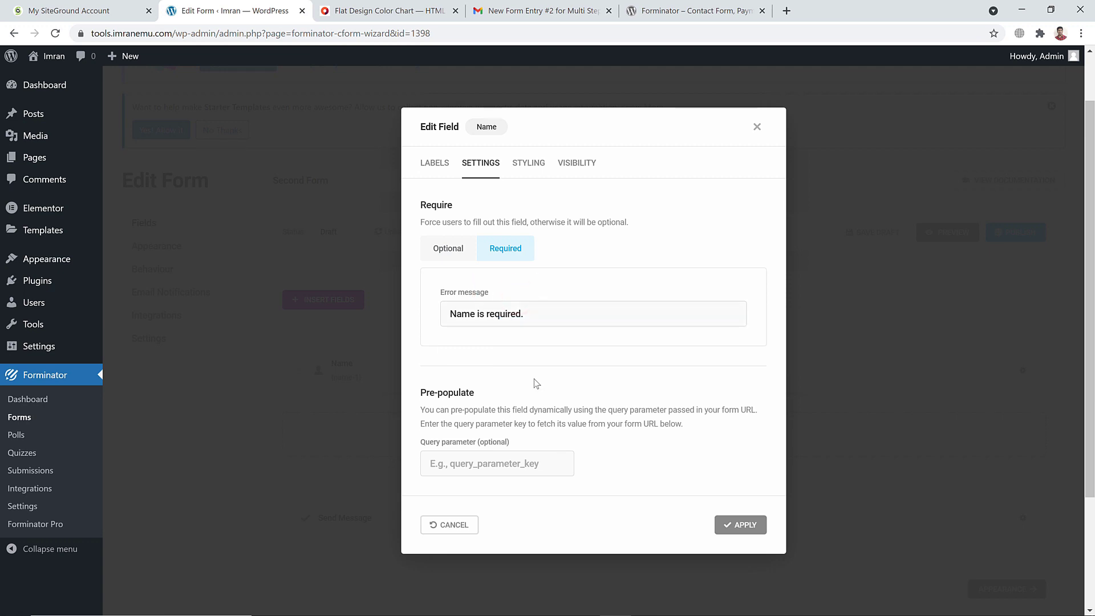
pyautogui.scroll(-1, 534, 378)
pyautogui.click(536, 163)
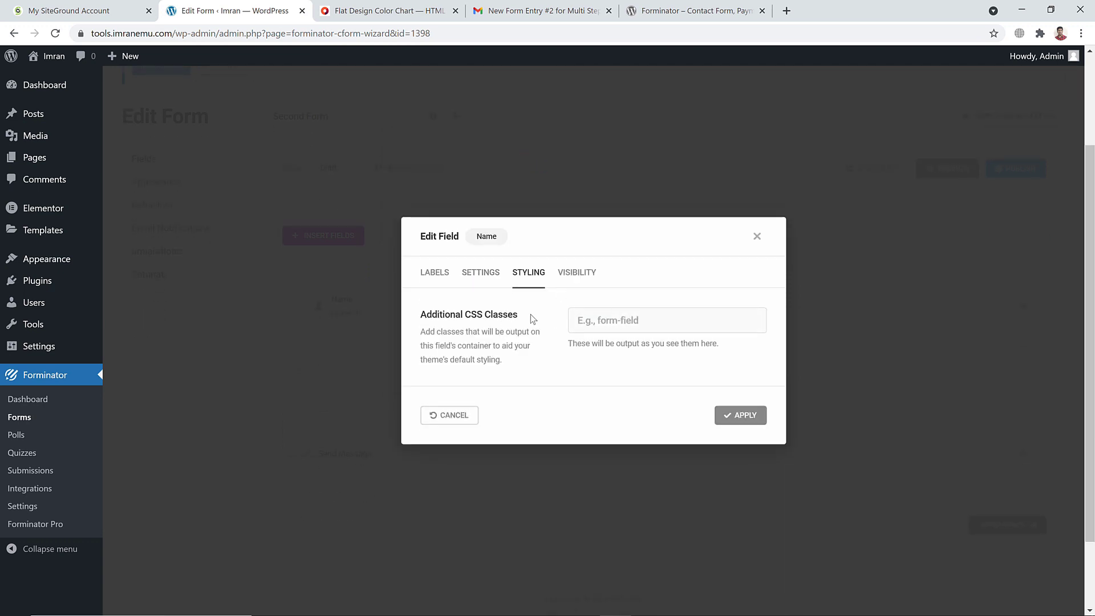
pyautogui.click(578, 272)
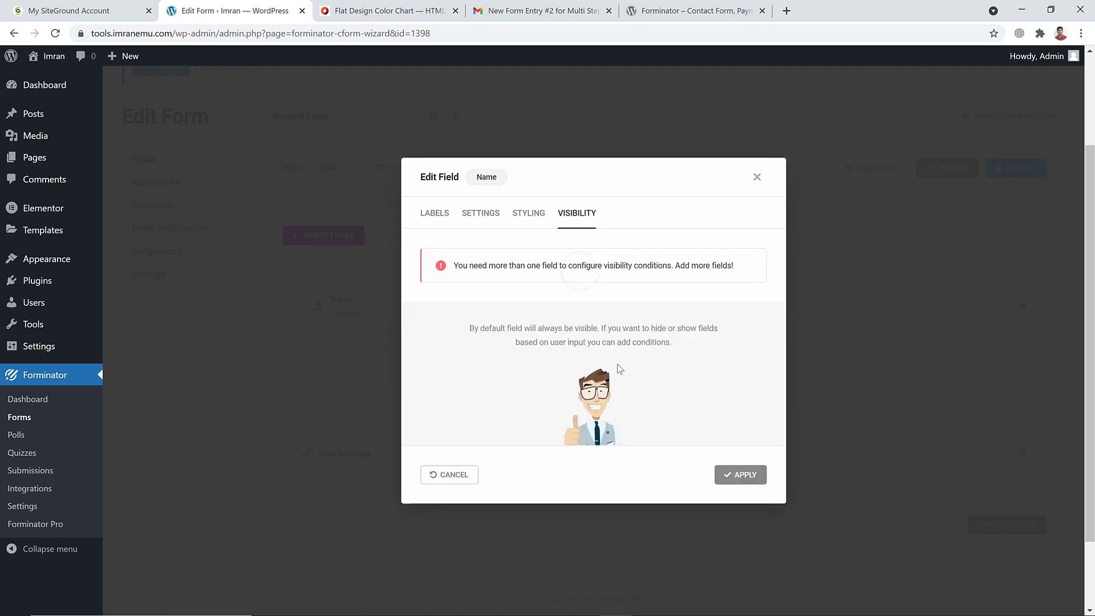
pyautogui.click(434, 213)
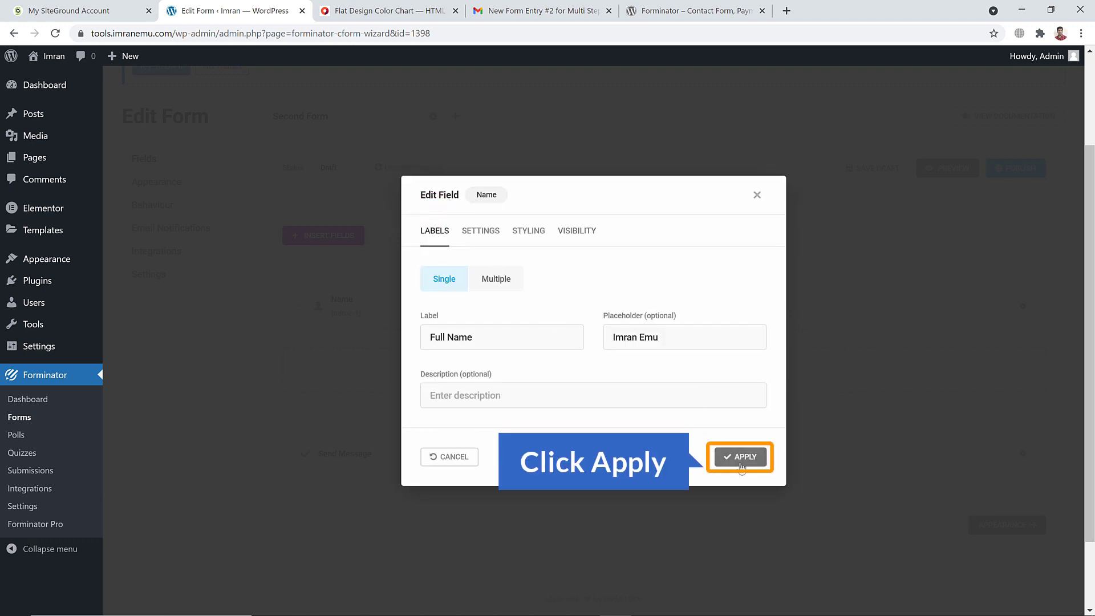
pyautogui.click(741, 457)
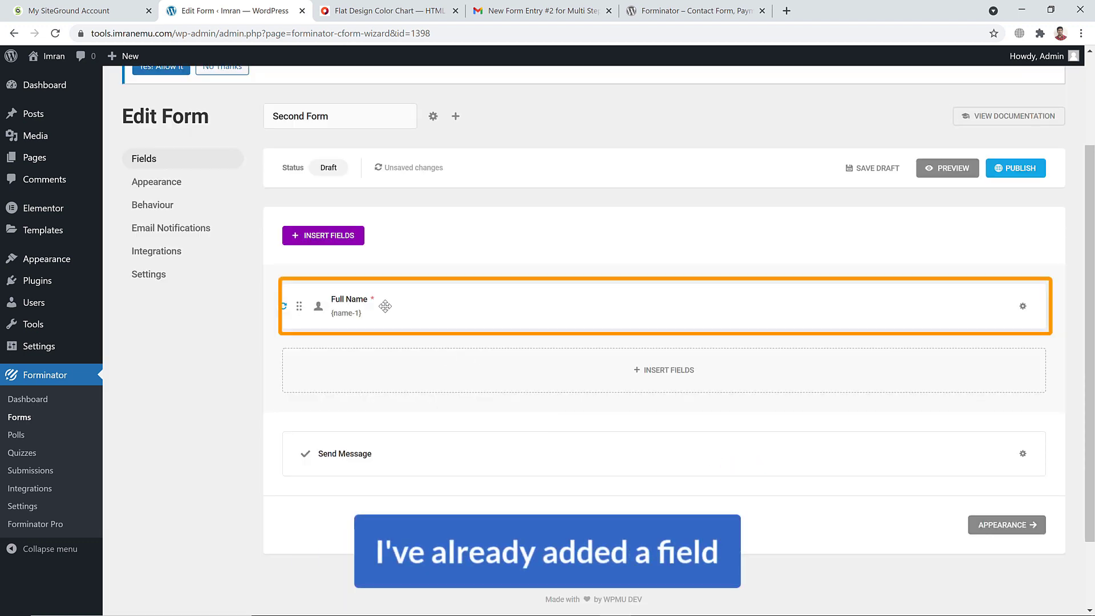
# Publish Second Form, then preview the Full Name form and close the preview
pyautogui.click(1024, 168)
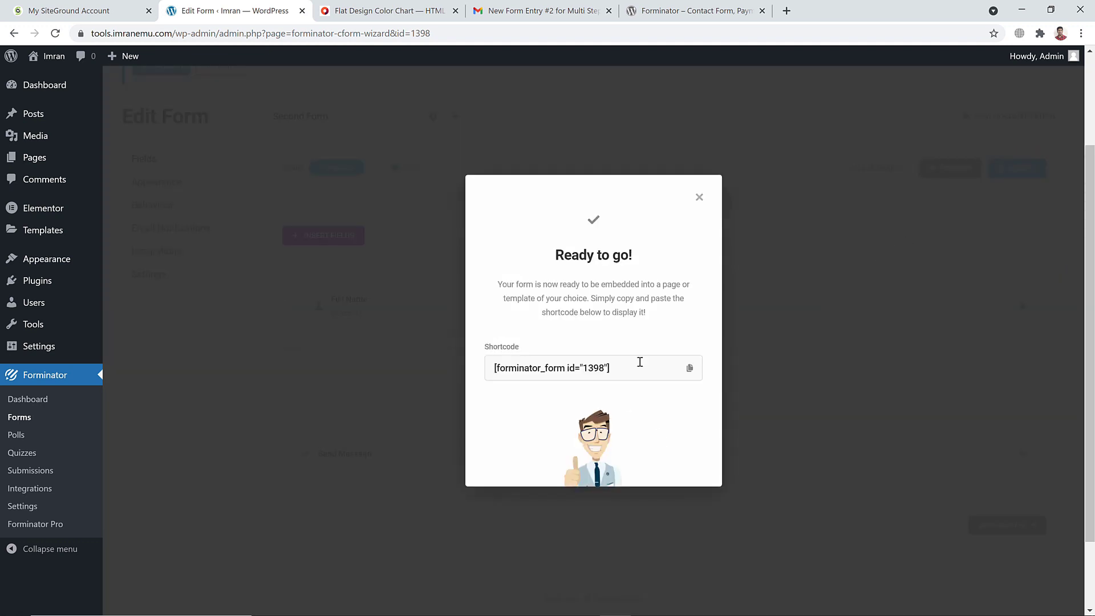
pyautogui.click(700, 198)
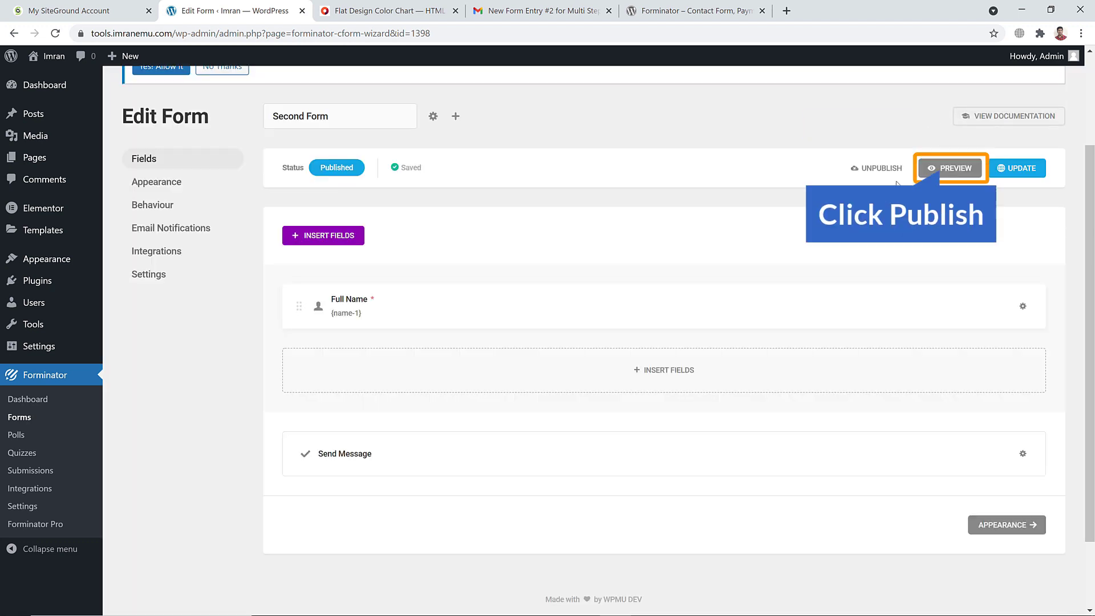
pyautogui.click(940, 170)
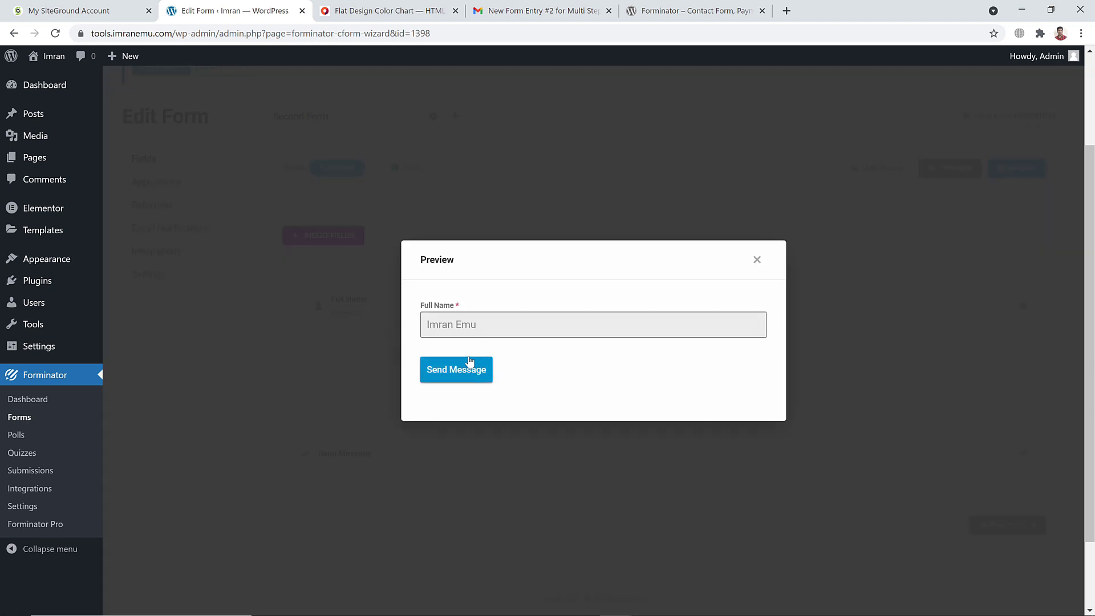
pyautogui.click(757, 261)
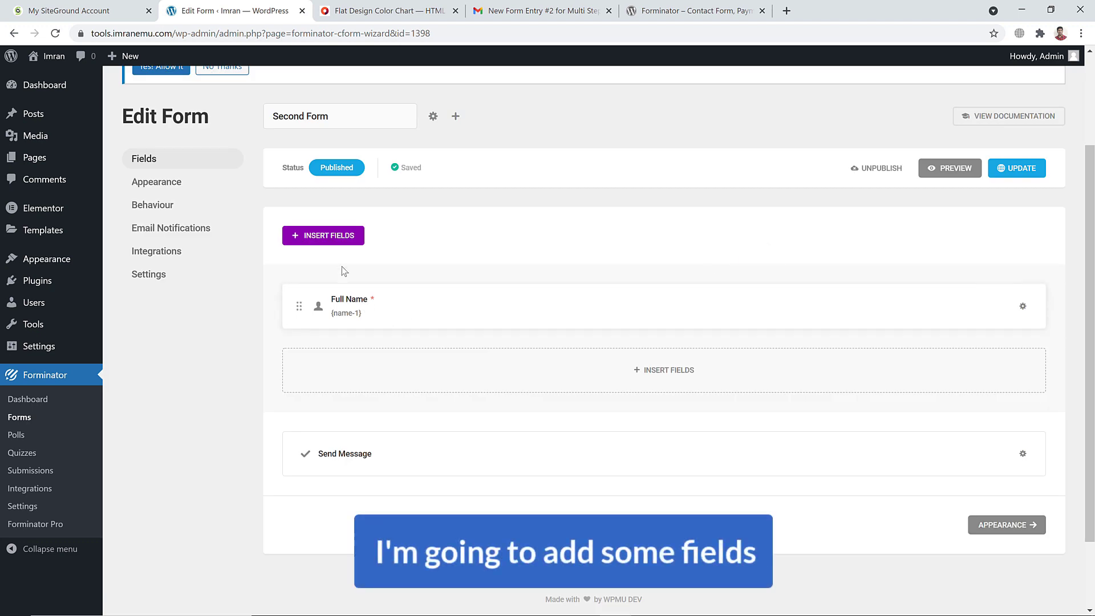
# Add a required Email Address field after Full Name and update the published form
pyautogui.click(350, 239)
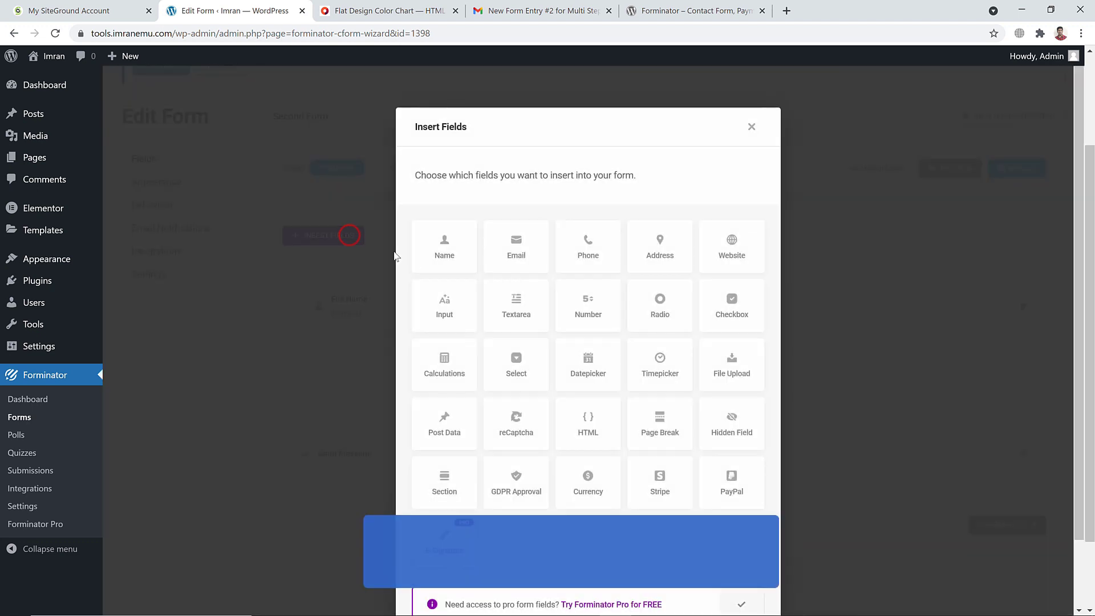
pyautogui.click(538, 242)
pyautogui.scroll(-2, 685, 585)
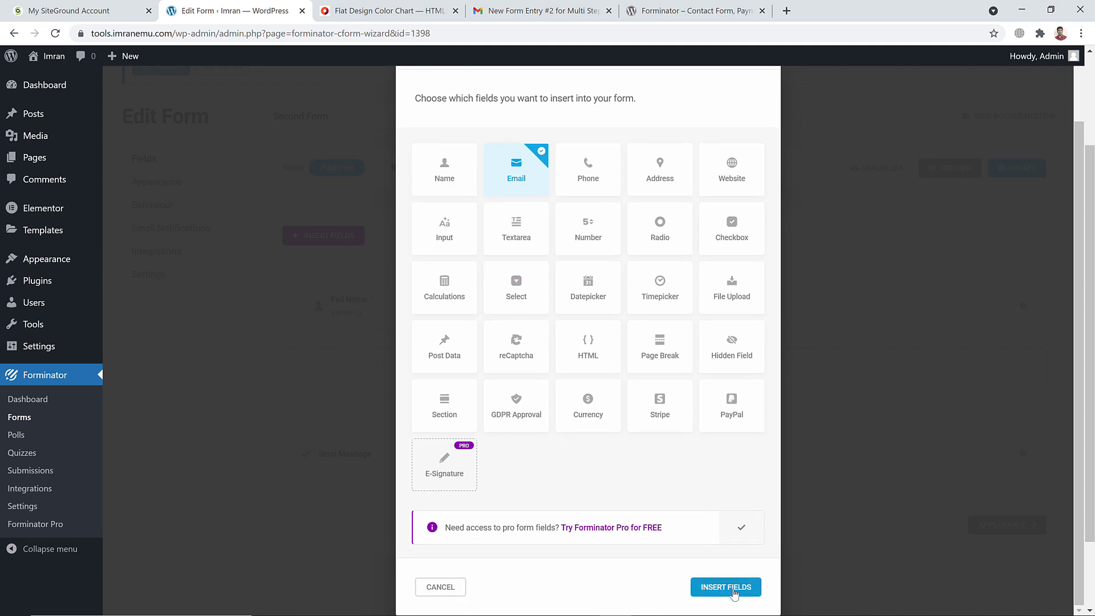
pyautogui.click(732, 589)
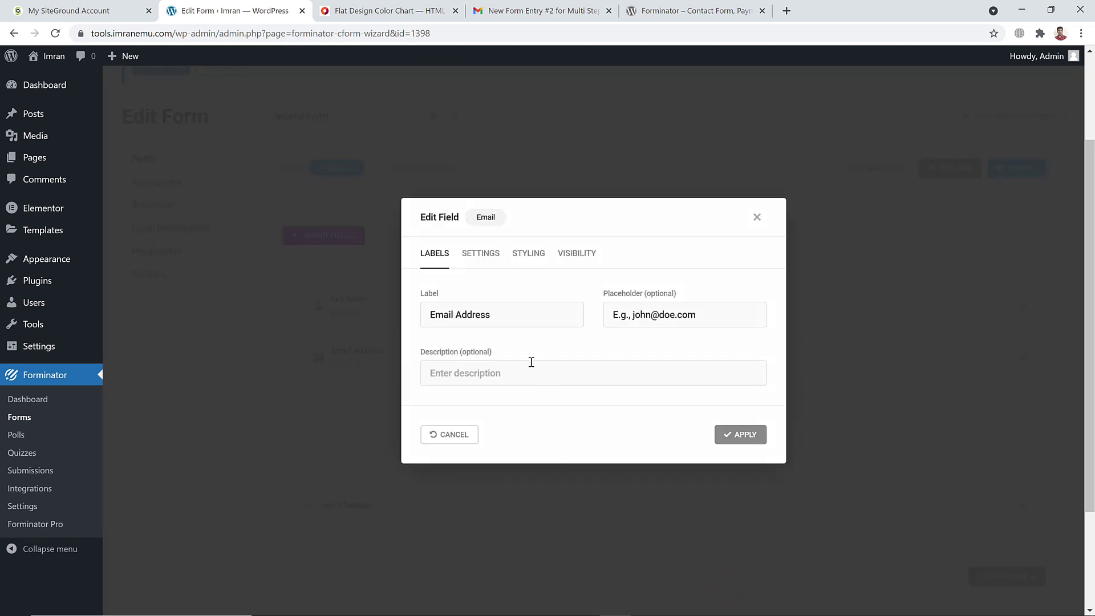
pyautogui.click(486, 255)
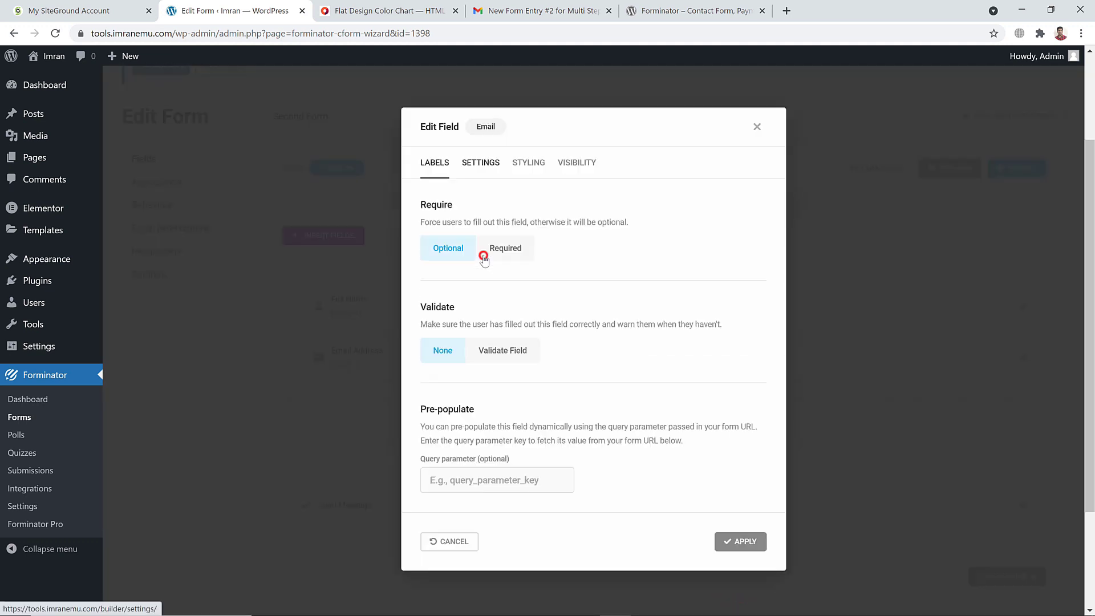
pyautogui.click(516, 254)
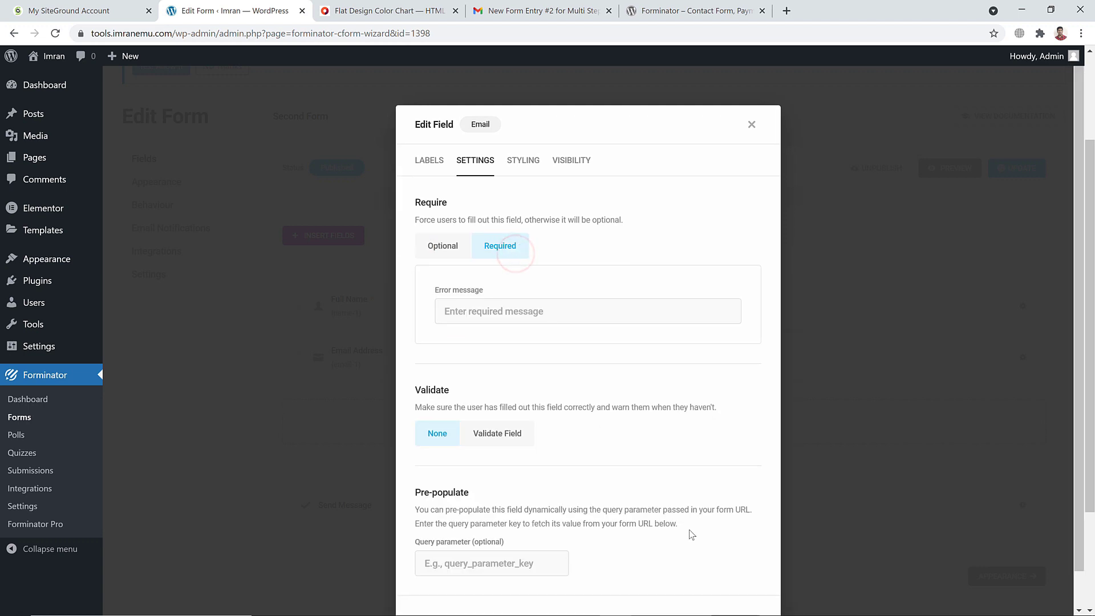
pyautogui.click(730, 587)
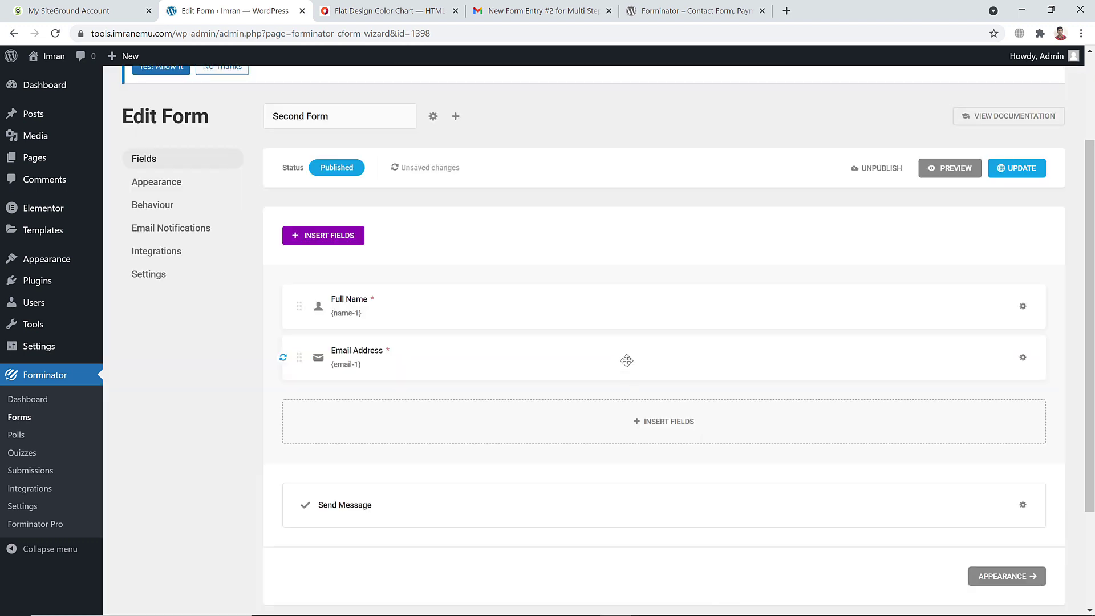
pyautogui.click(1014, 169)
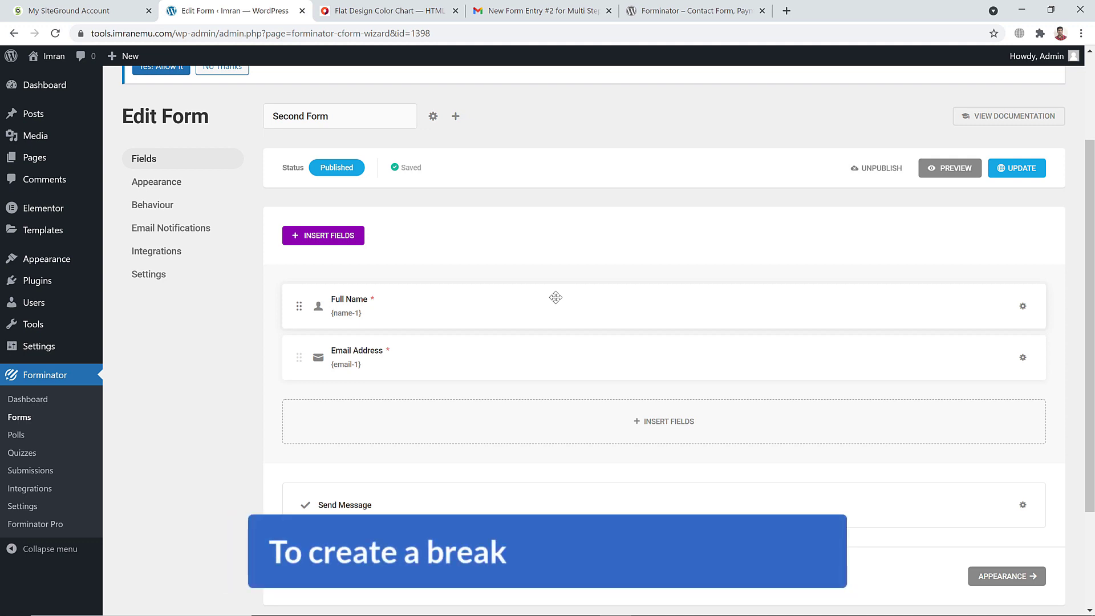
# Insert a Page Break after Email Address to make the form multi-step
pyautogui.click(331, 237)
pyautogui.scroll(-2, 627, 302)
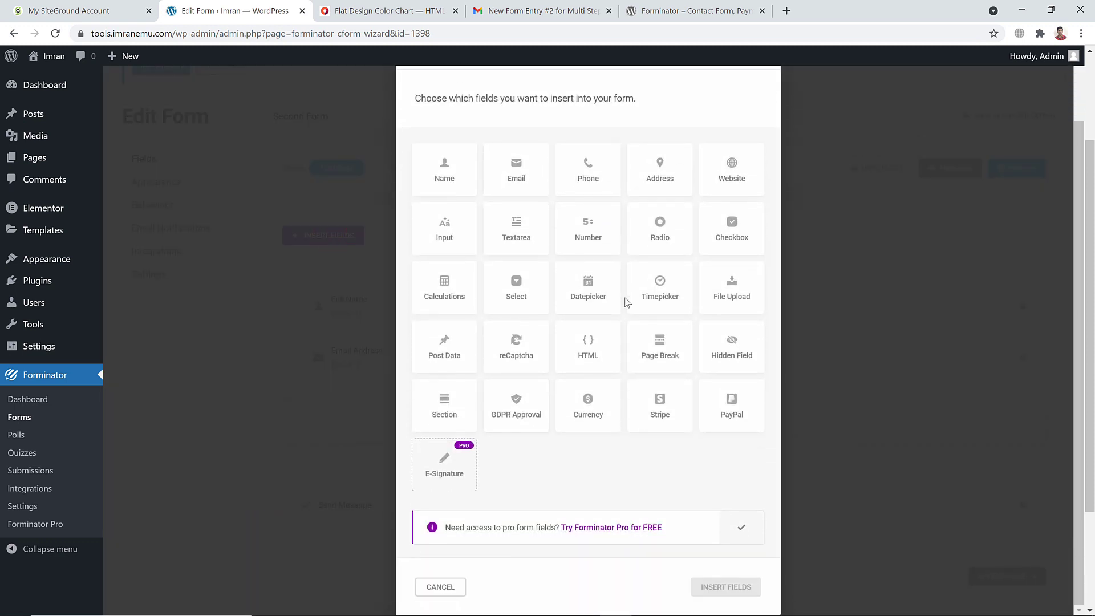
pyautogui.click(663, 346)
pyautogui.click(730, 588)
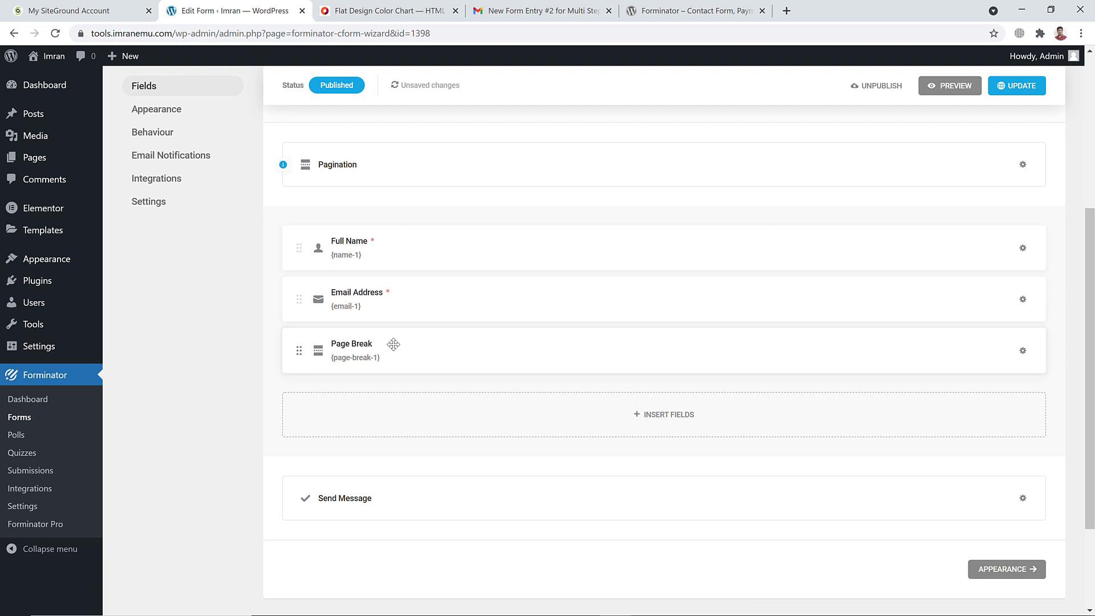
# Save the form, then check and close its first-page preview
pyautogui.click(1017, 92)
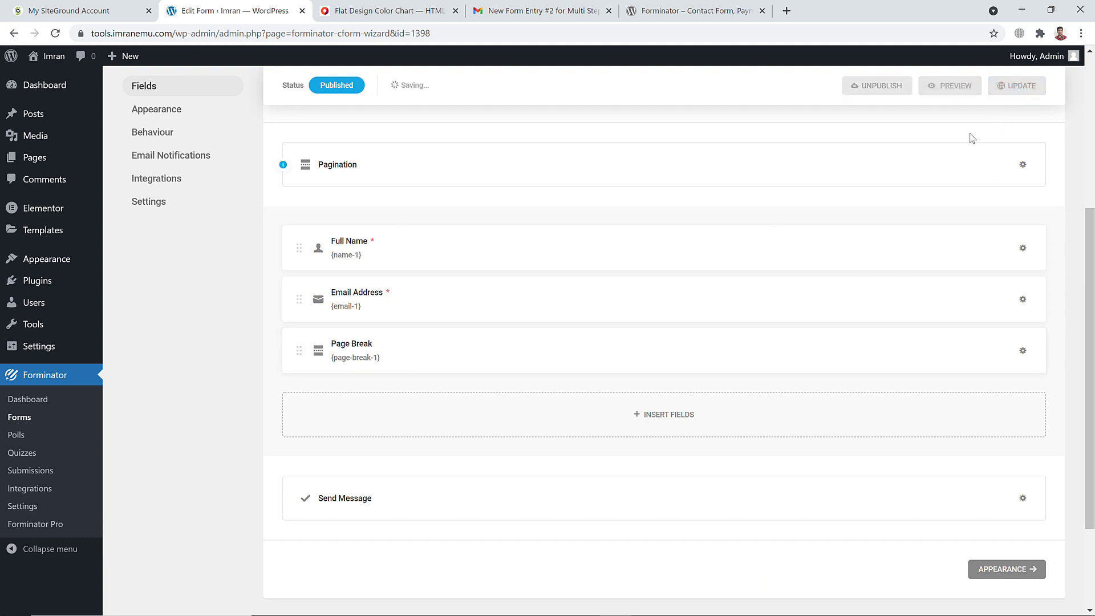
pyautogui.click(949, 86)
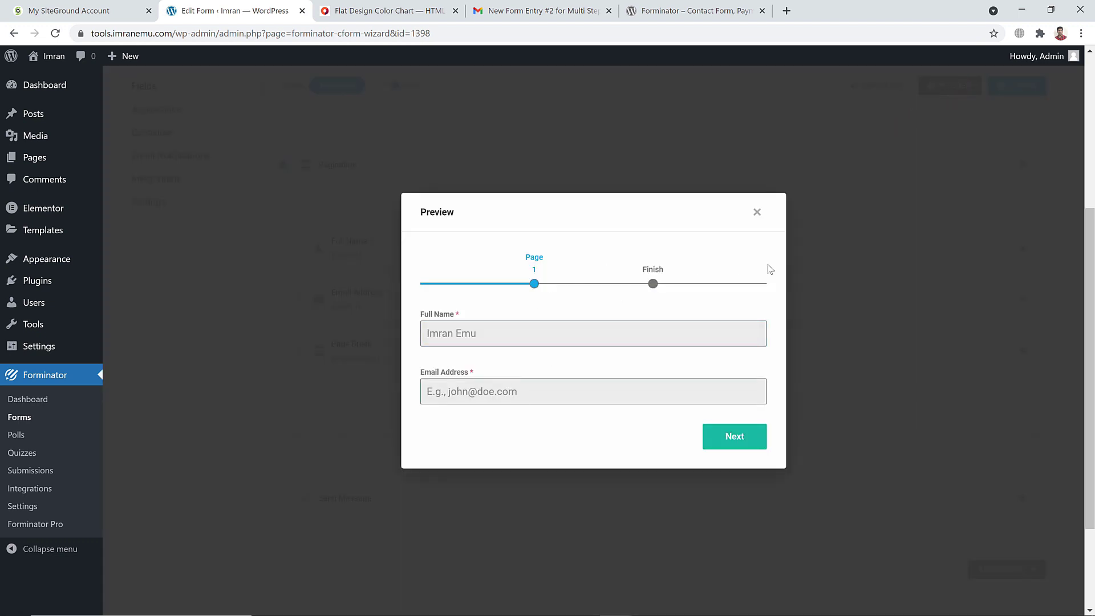
pyautogui.click(757, 212)
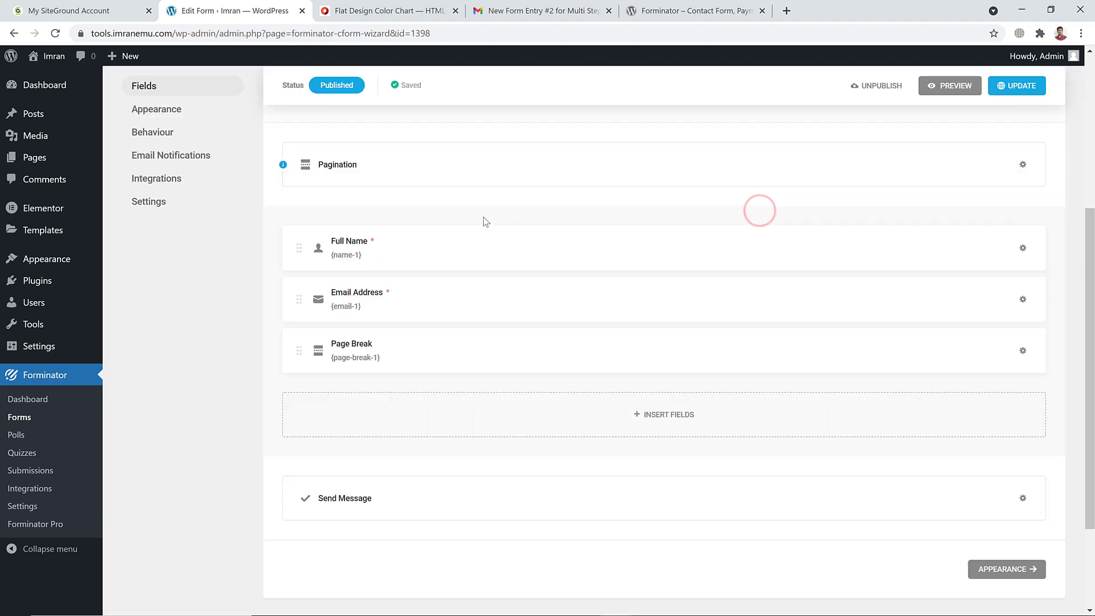
# In Pagination settings, change the Page 1 label to Step1 and select the Finish label
pyautogui.click(353, 167)
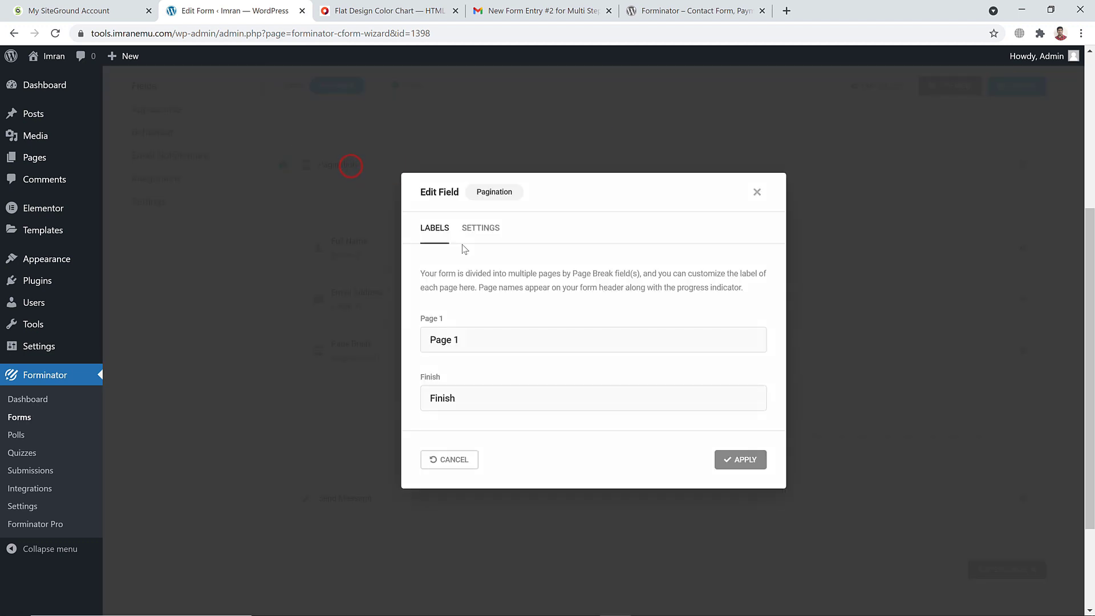
pyautogui.tripleClick(462, 341)
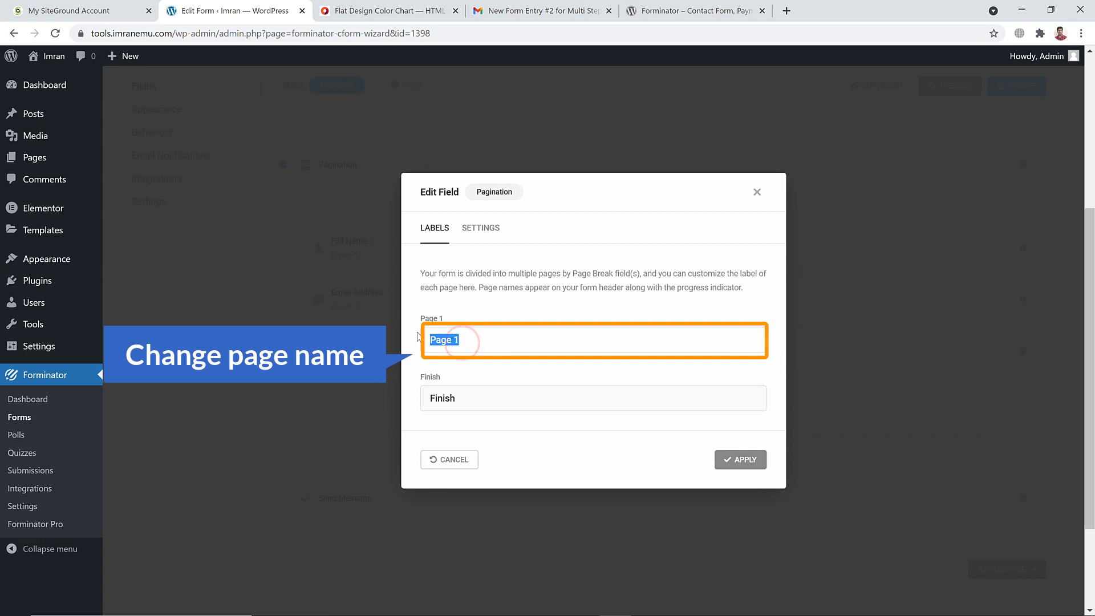
pyautogui.write('Step')
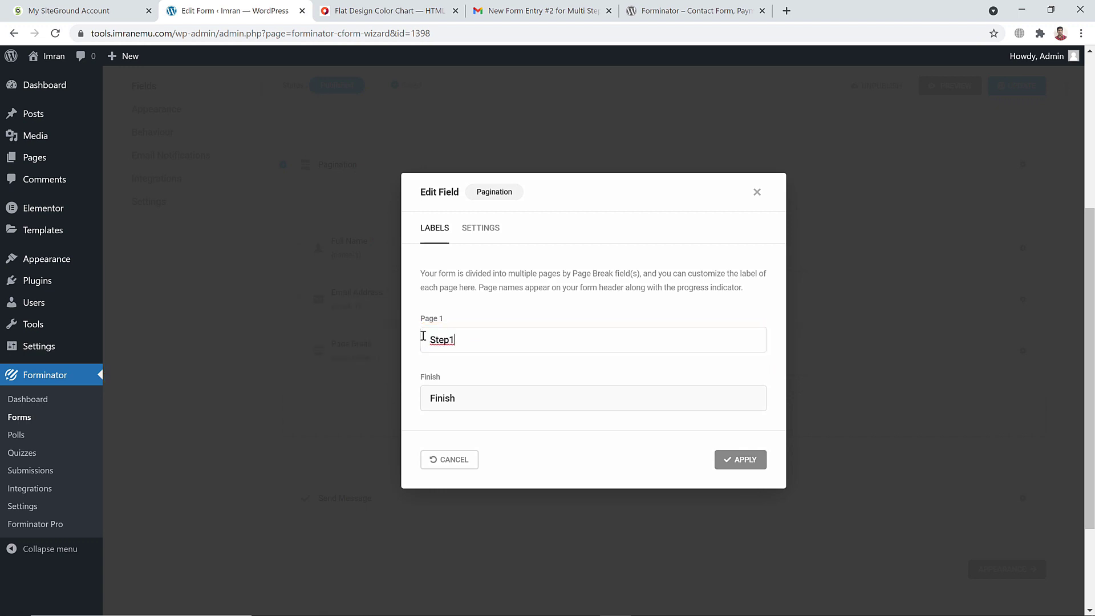
pyautogui.write('1')
pyautogui.doubleClick(456, 395)
# Apply the page labels, then add a text Input field labelled Phone Number after the page break
pyautogui.click(745, 468)
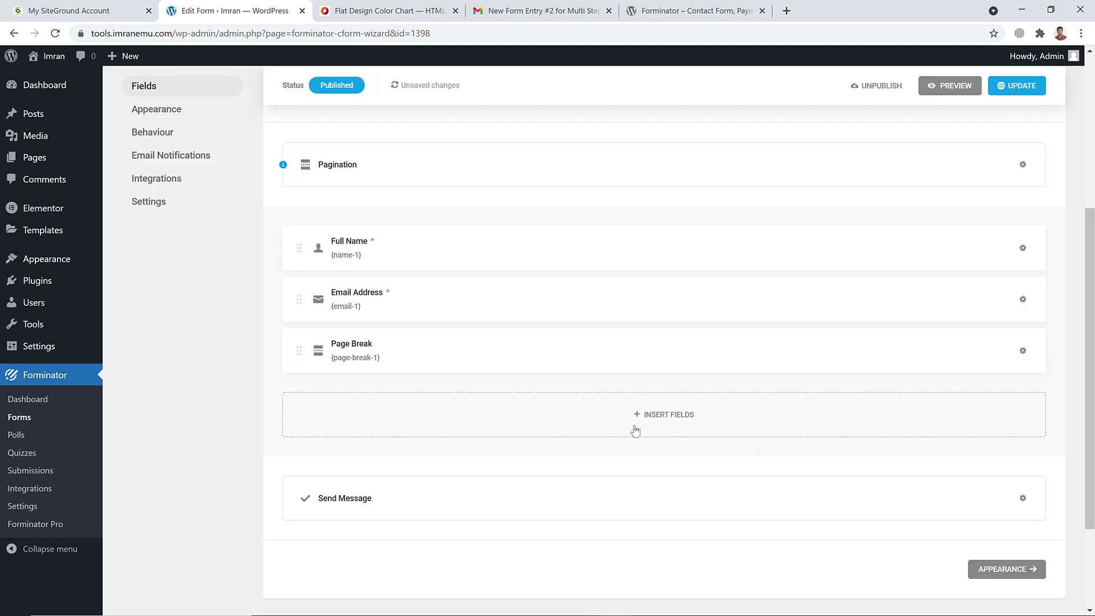
pyautogui.scroll(-1, 553, 362)
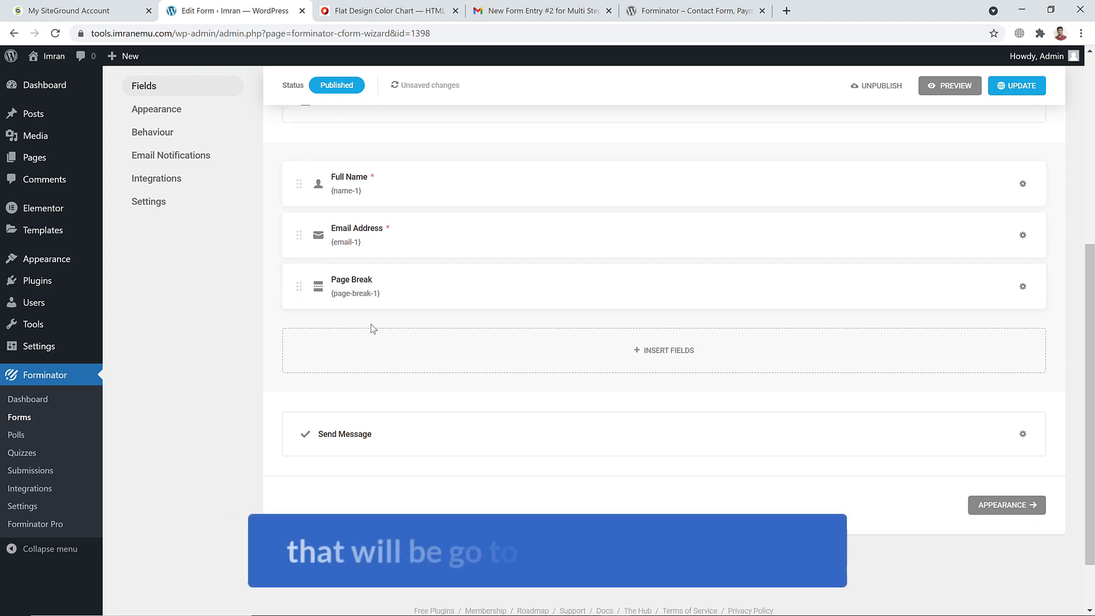
pyautogui.click(661, 349)
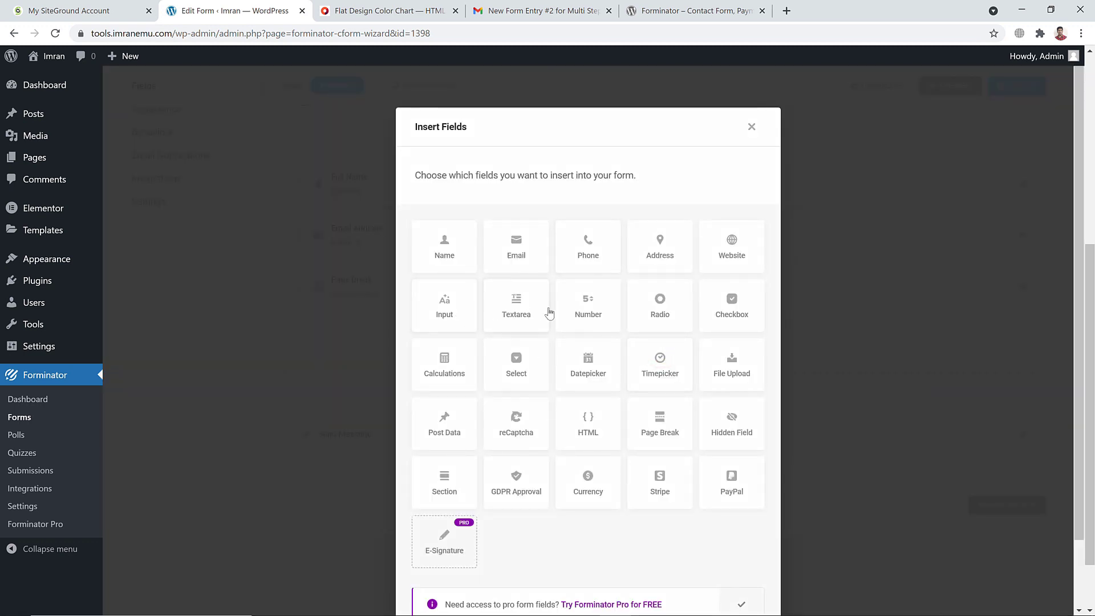
pyautogui.click(457, 312)
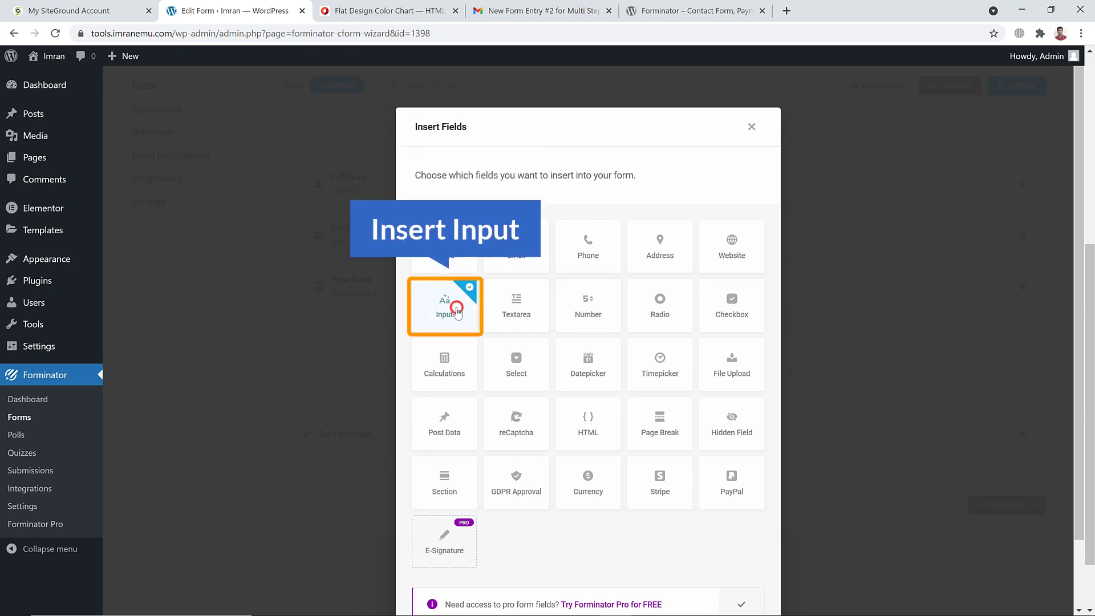
pyautogui.scroll(-2, 596, 405)
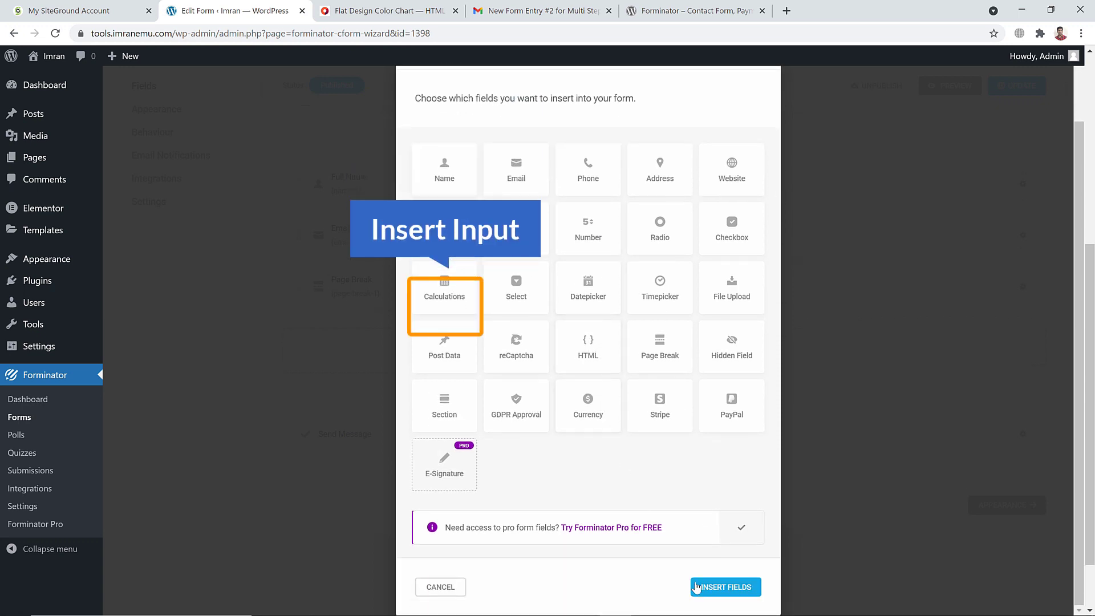
pyautogui.click(725, 593)
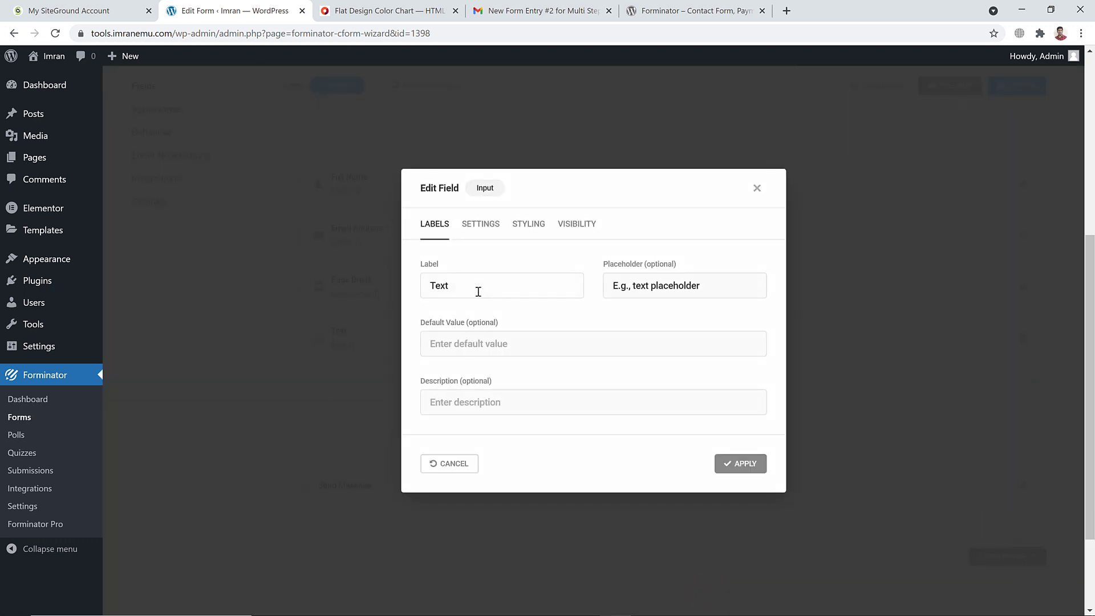
pyautogui.doubleClick(478, 292)
pyautogui.write('Phone Number')
pyautogui.click(730, 464)
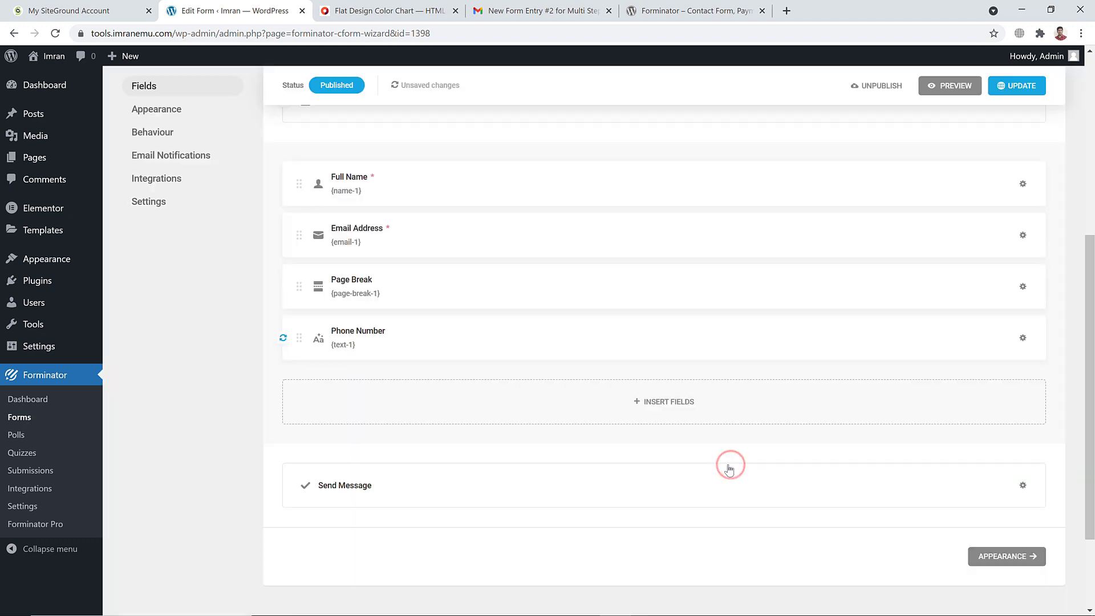
# Add a Website field with default settings after Phone Number
pyautogui.click(677, 402)
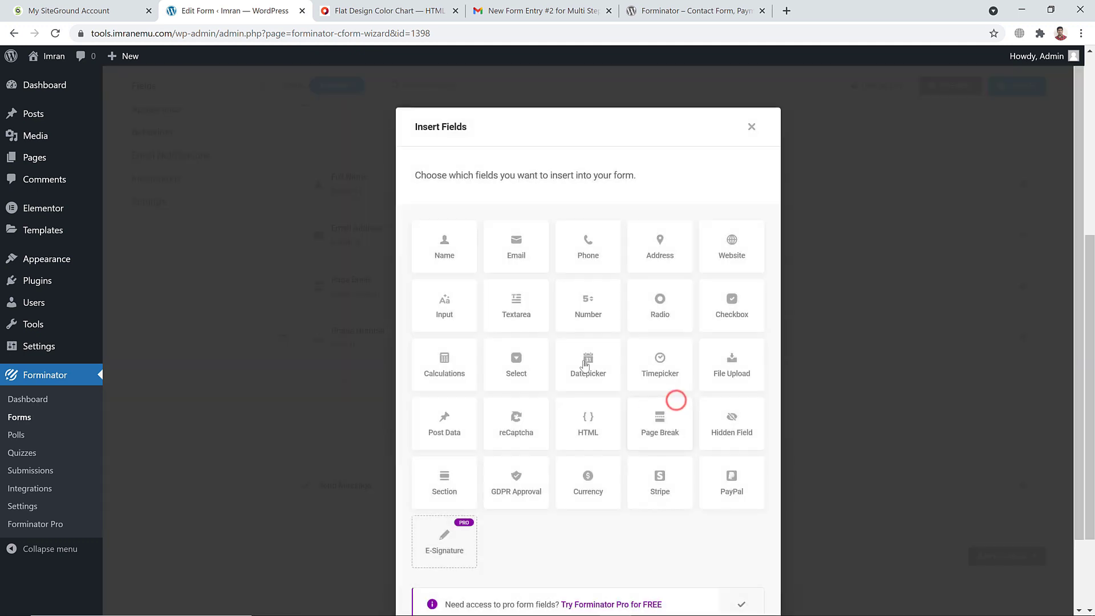
pyautogui.click(721, 257)
pyautogui.scroll(-2, 717, 560)
pyautogui.click(722, 583)
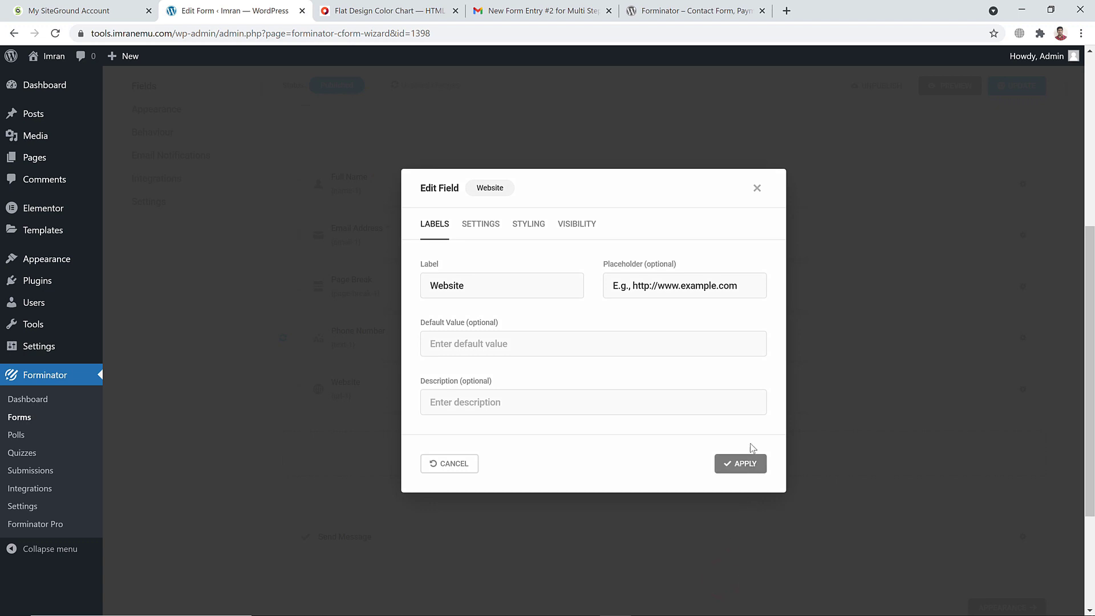
pyautogui.click(749, 465)
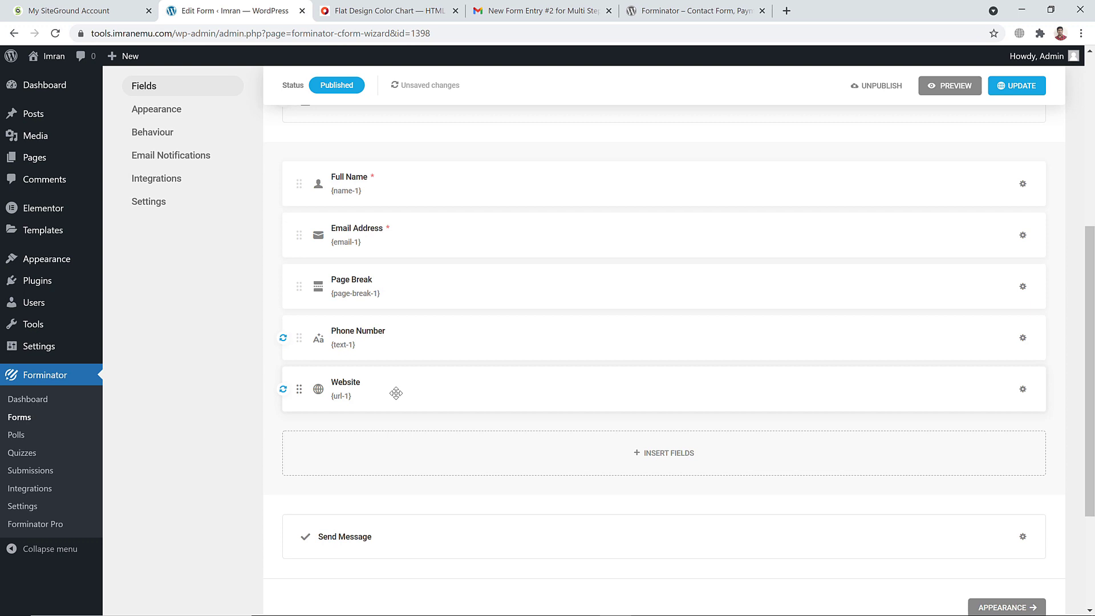
# Insert a second Page Break to start a third step
pyautogui.click(671, 455)
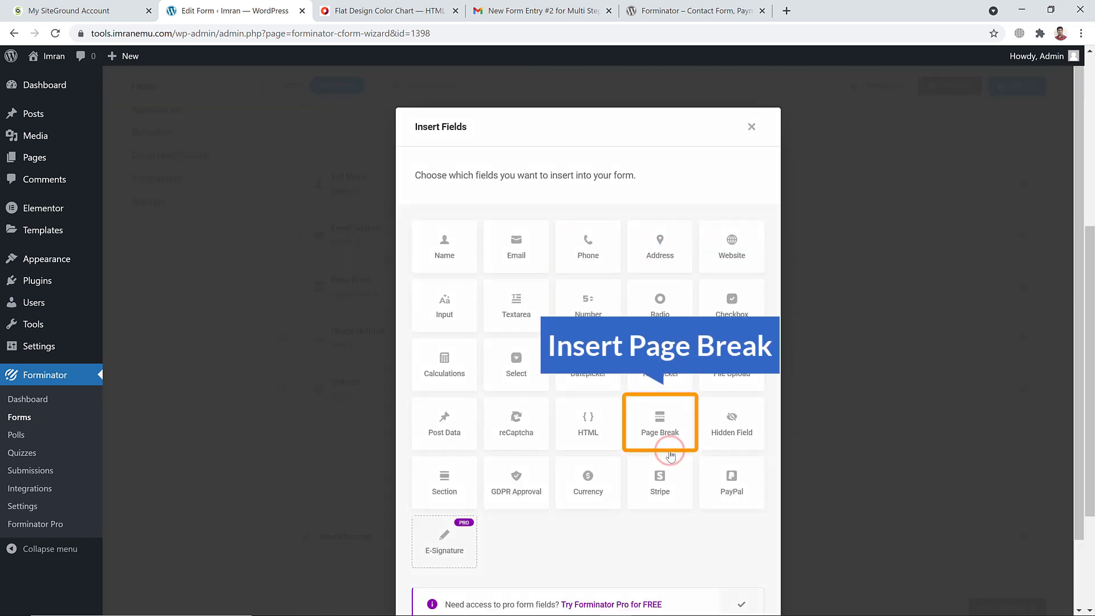
pyautogui.click(657, 423)
pyautogui.scroll(-2, 709, 514)
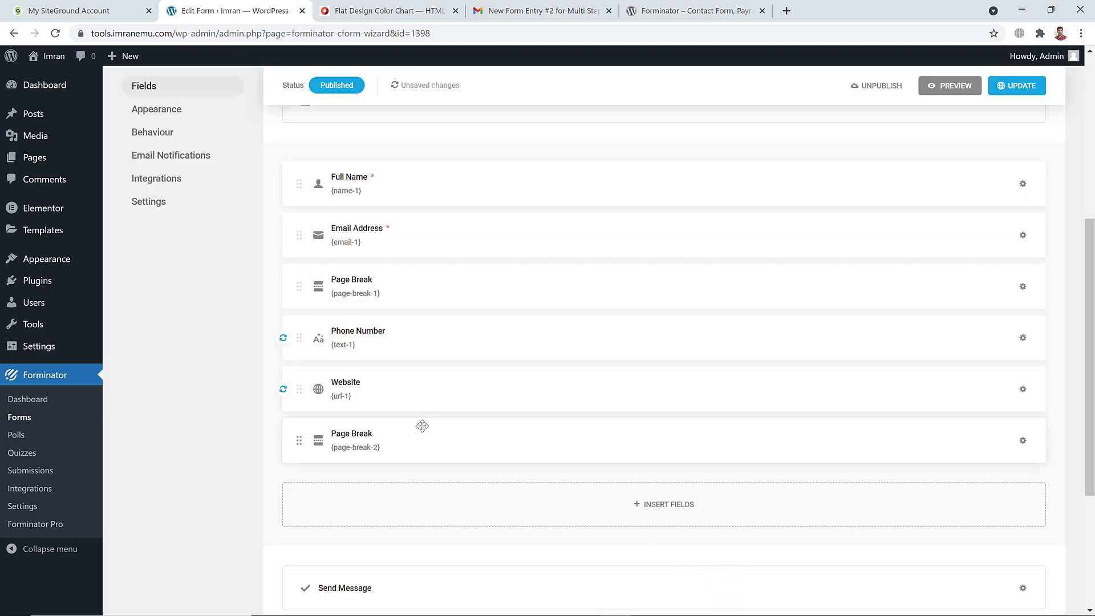
pyautogui.scroll(-2, 391, 374)
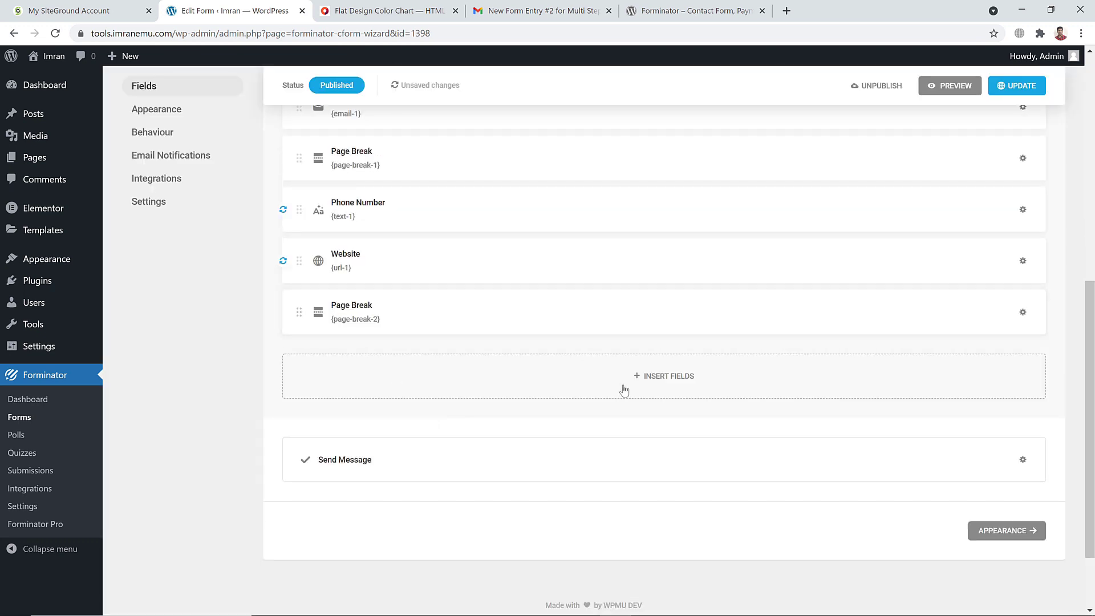
pyautogui.click(653, 378)
pyautogui.scroll(-1, 553, 398)
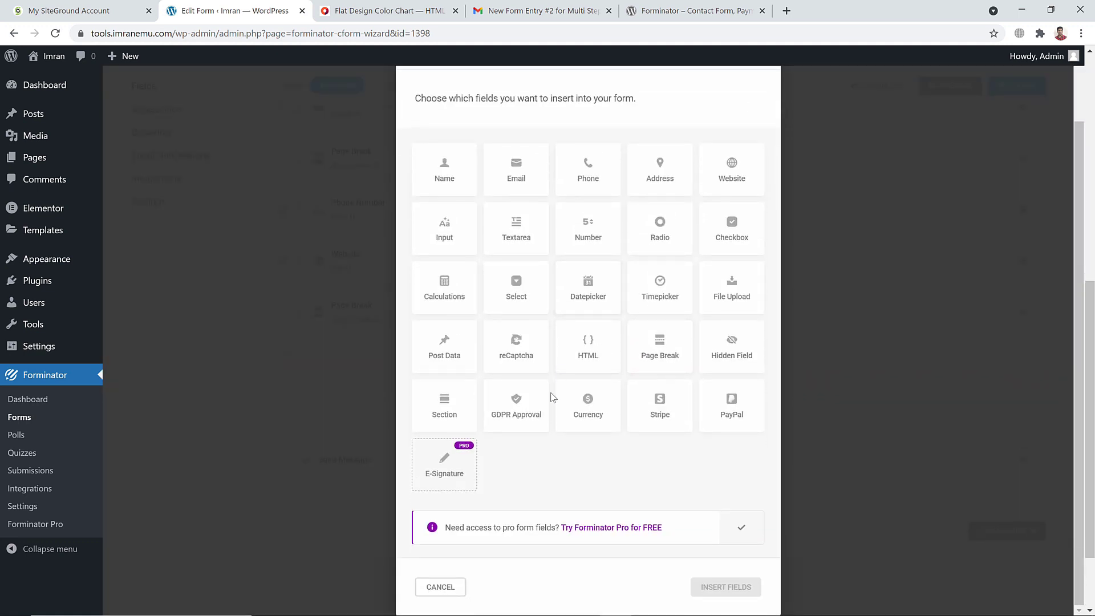
# Add a single-file File Upload field and make it required
pyautogui.click(734, 293)
pyautogui.click(727, 592)
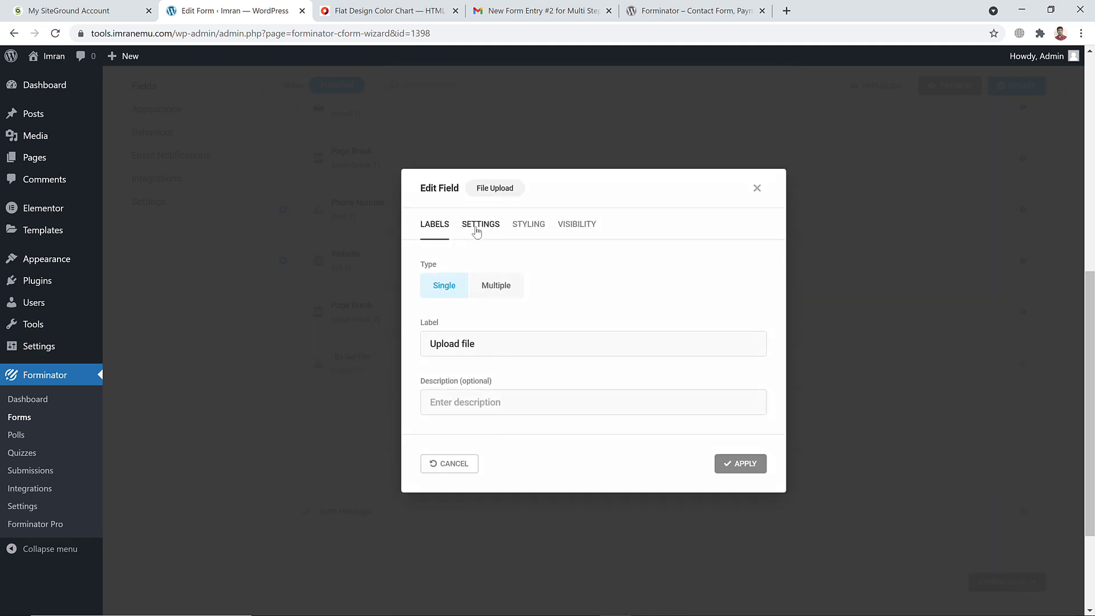
pyautogui.click(486, 288)
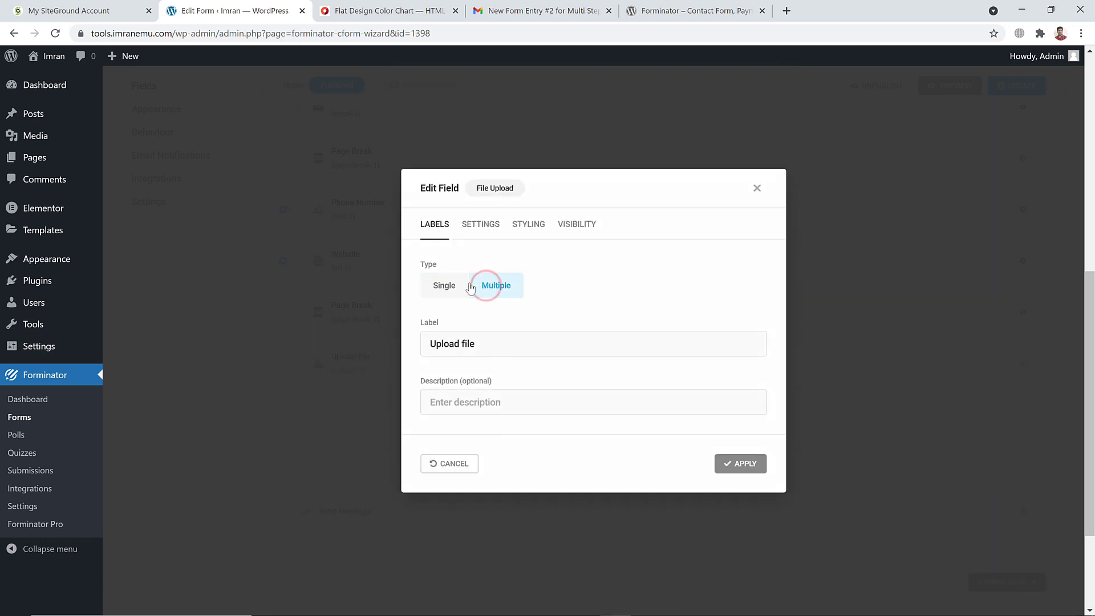
pyautogui.click(446, 277)
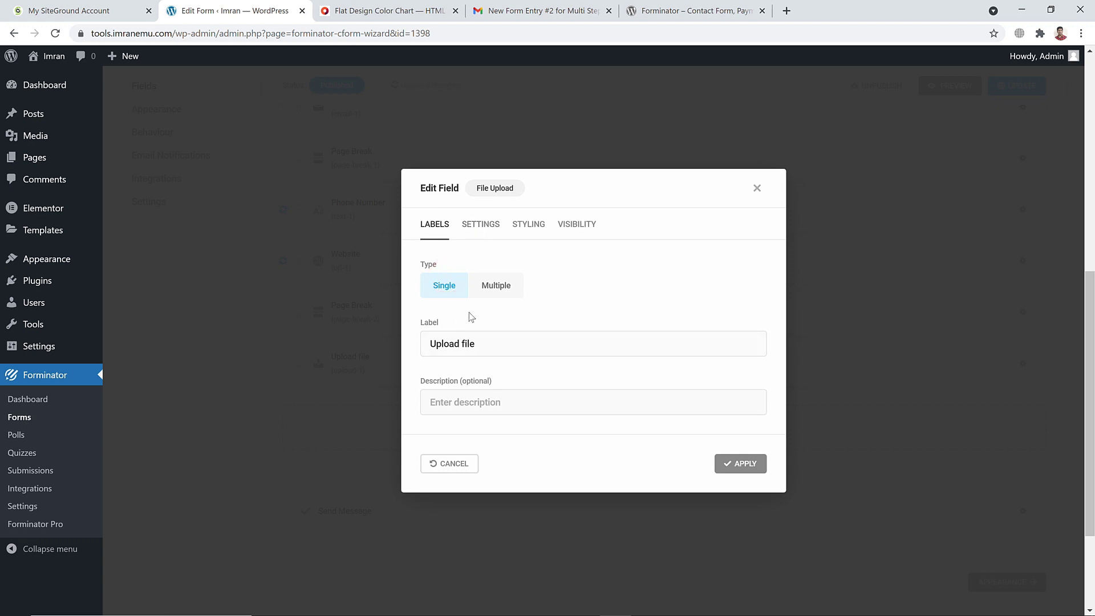
pyautogui.click(490, 225)
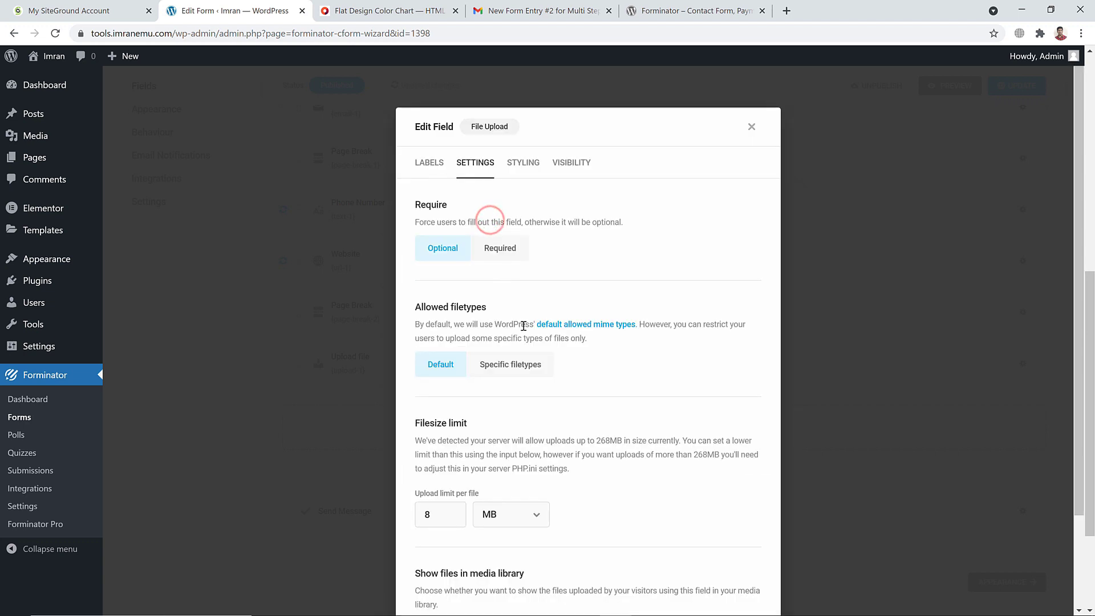
pyautogui.click(494, 250)
# Limit each uploaded file to 100 MB and show uploads in the media library
pyautogui.scroll(-3, 516, 349)
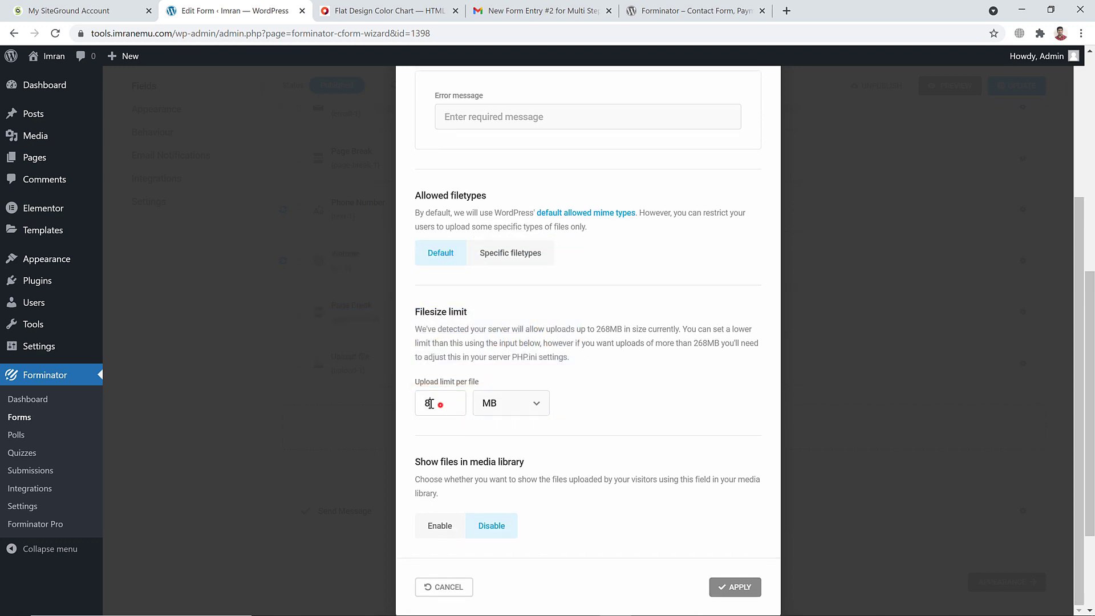
pyautogui.doubleClick(430, 404)
pyautogui.write('100')
pyautogui.click(504, 406)
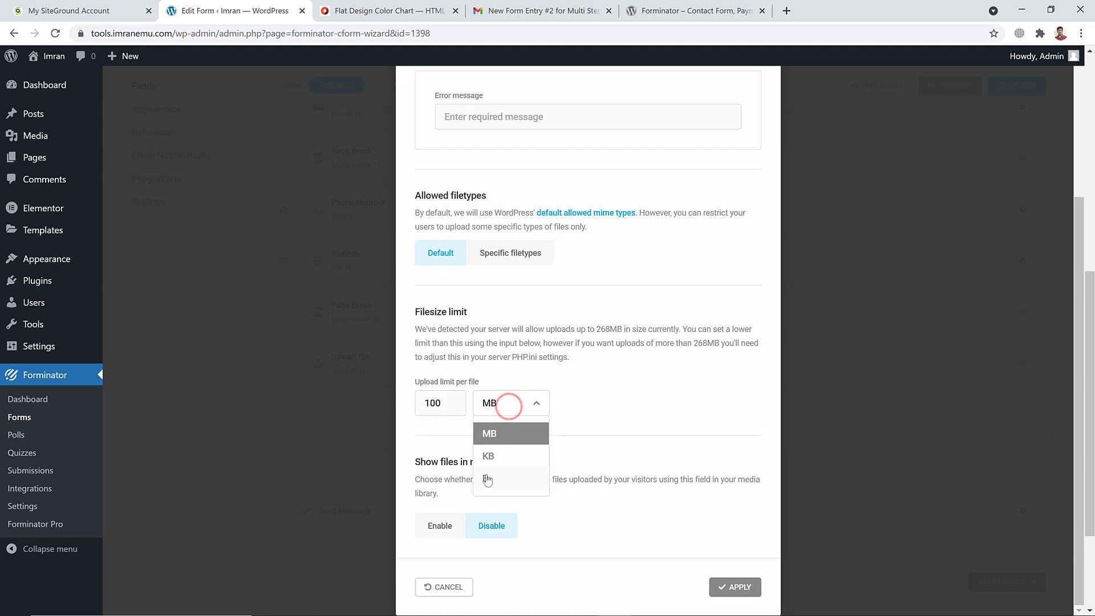
pyautogui.click(593, 414)
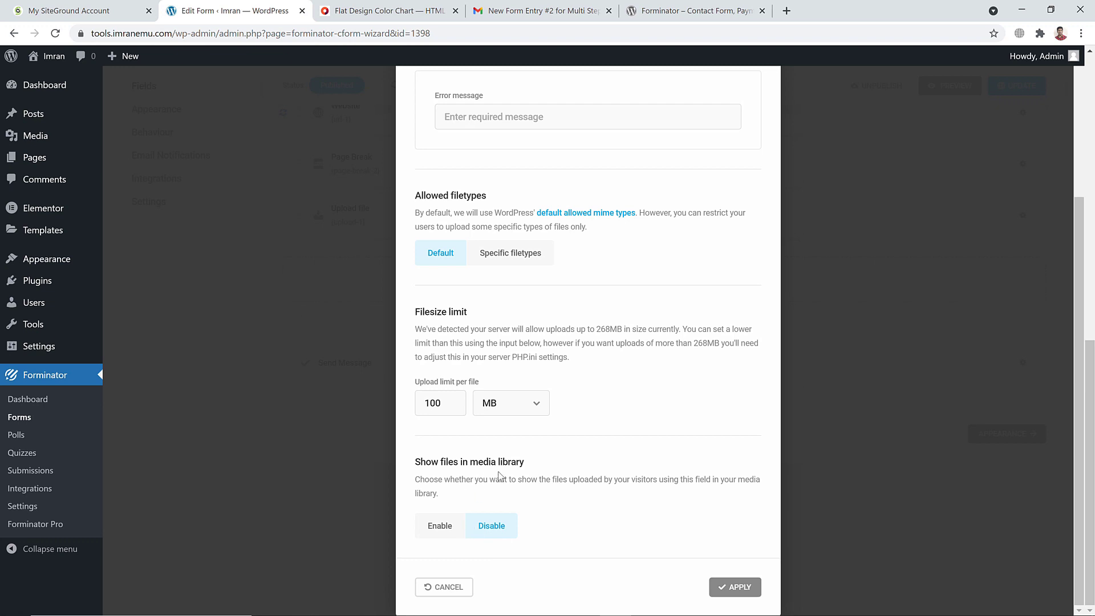
pyautogui.click(437, 535)
pyautogui.scroll(3, 528, 389)
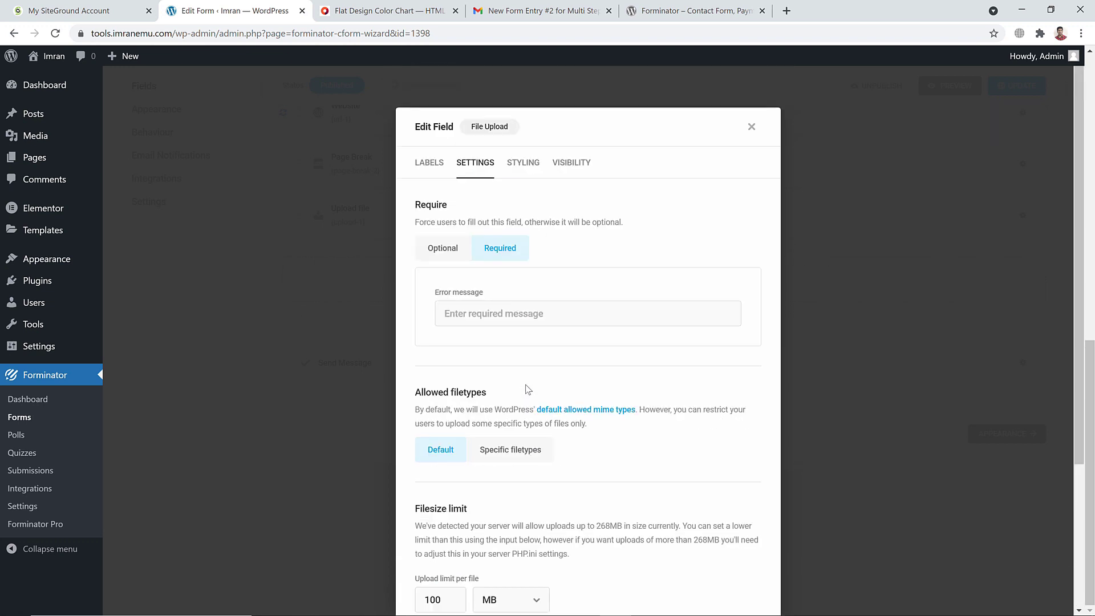
# Restrict uploads to specific filetypes, allowing only .jpg|jpeg|jpe and .png images
pyautogui.click(515, 450)
pyautogui.scroll(-7, 536, 399)
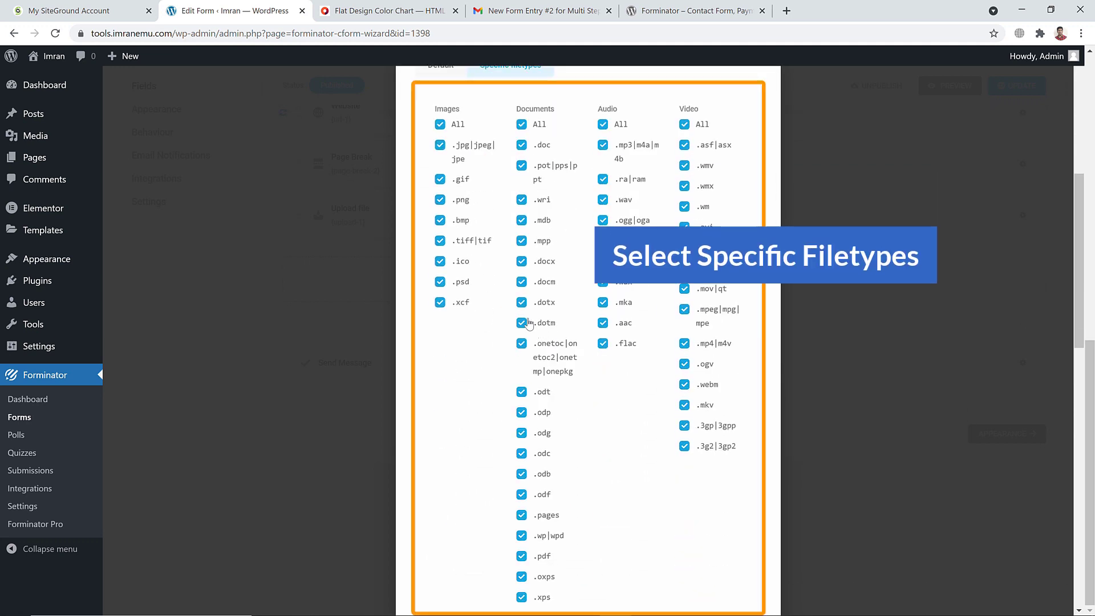
pyautogui.scroll(-5, 530, 326)
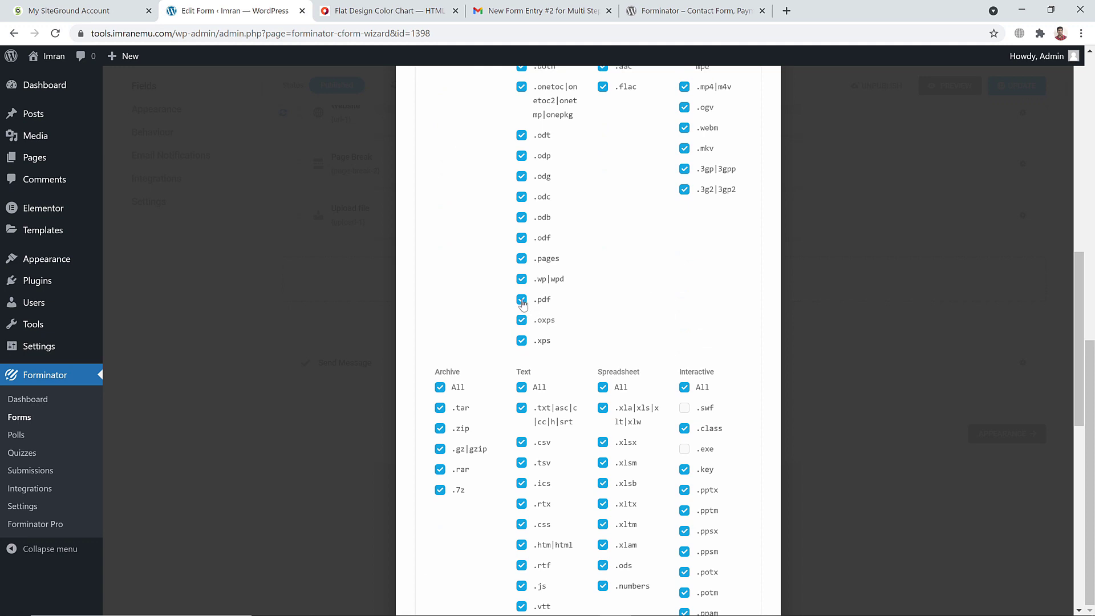
pyautogui.scroll(7, 524, 304)
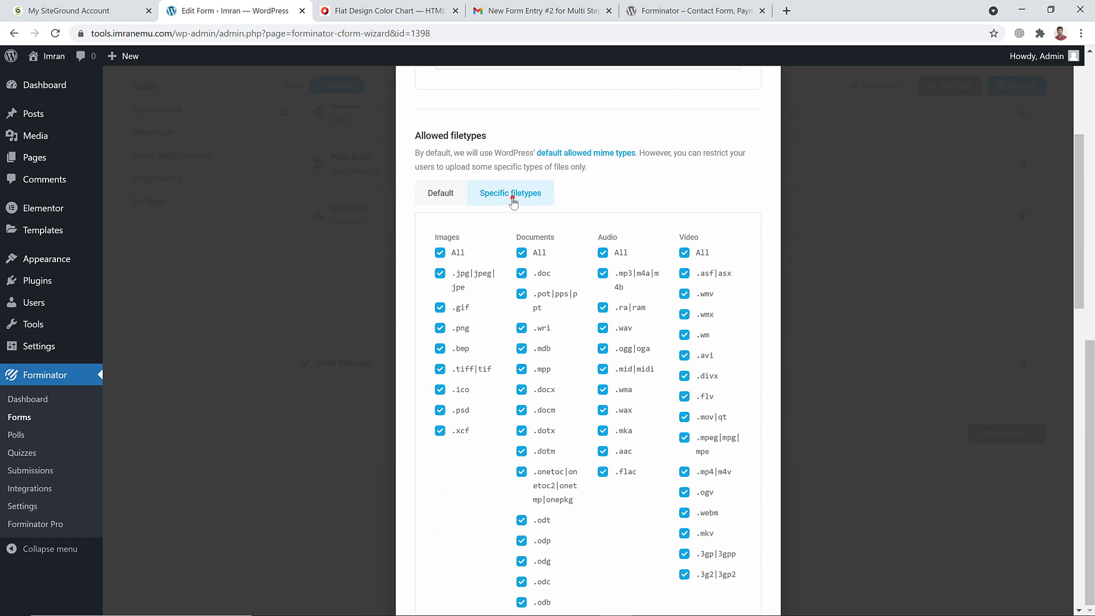
pyautogui.click(442, 253)
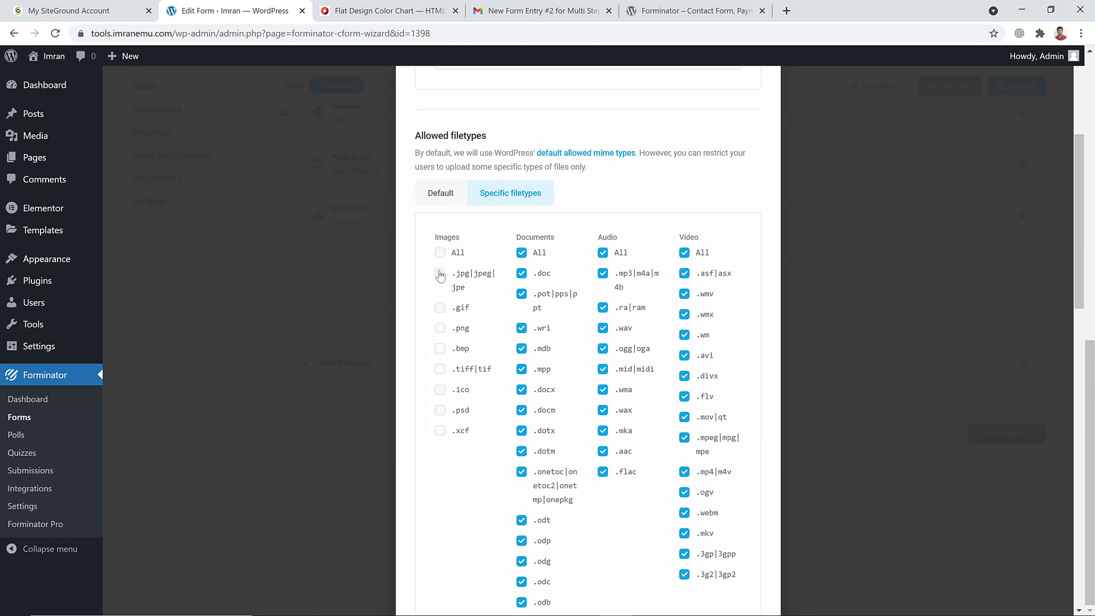
pyautogui.click(439, 273)
pyautogui.click(440, 328)
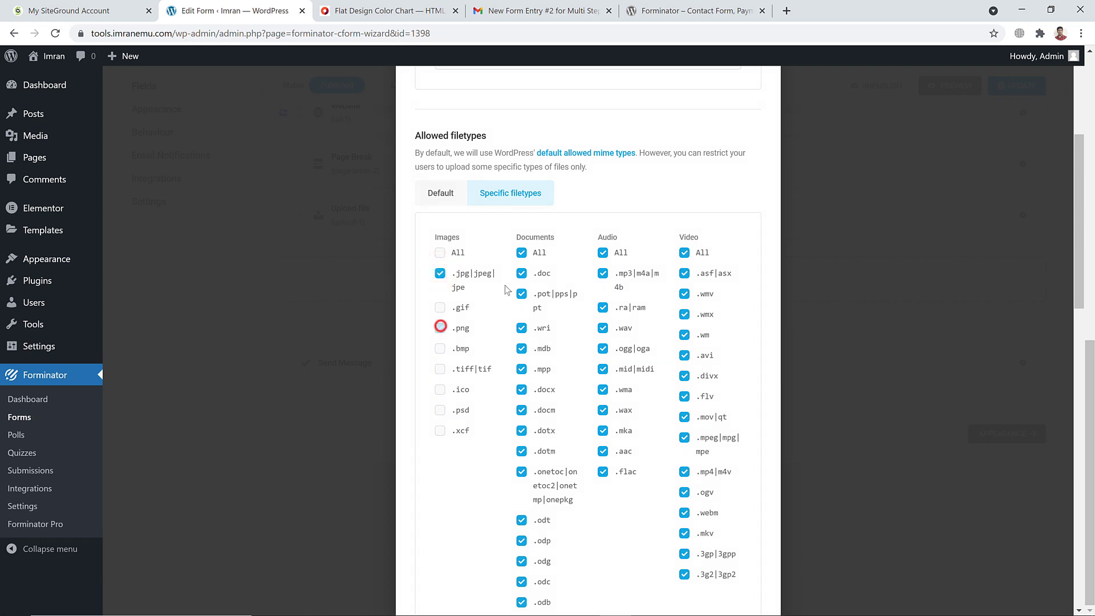
# Allow only .pdf and .docx documents, then apply the upload field settings
pyautogui.click(521, 254)
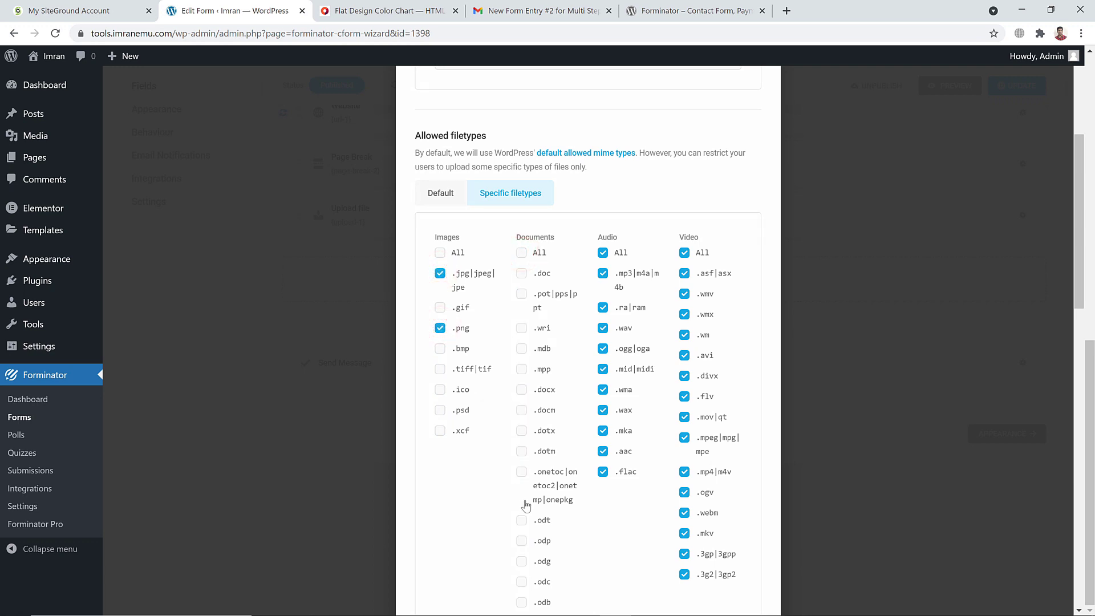
pyautogui.scroll(-2, 526, 505)
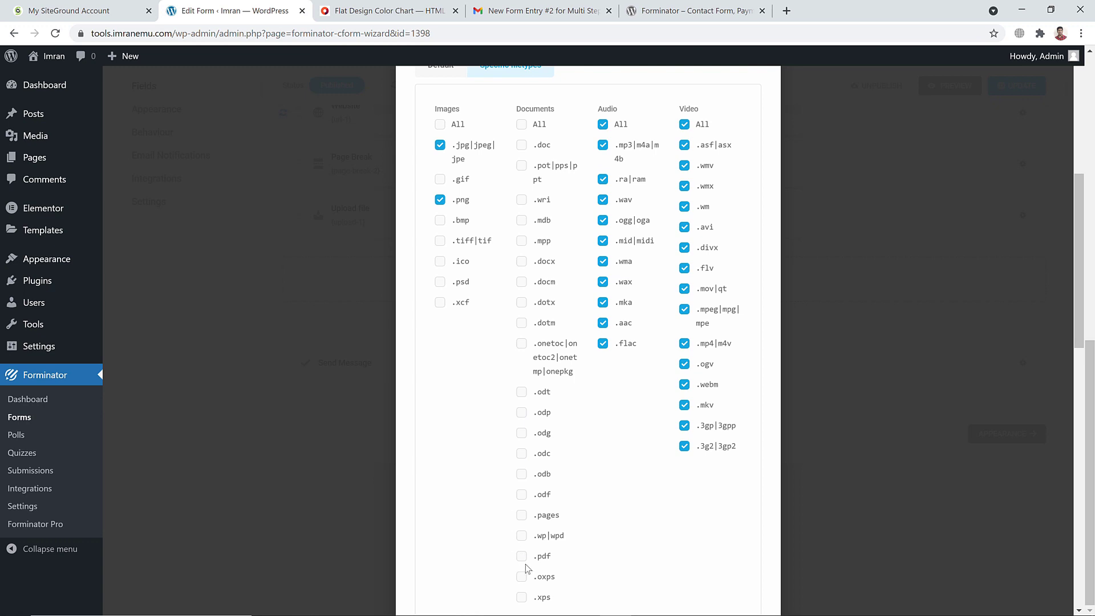
pyautogui.click(522, 557)
pyautogui.click(523, 262)
pyautogui.scroll(3, 530, 269)
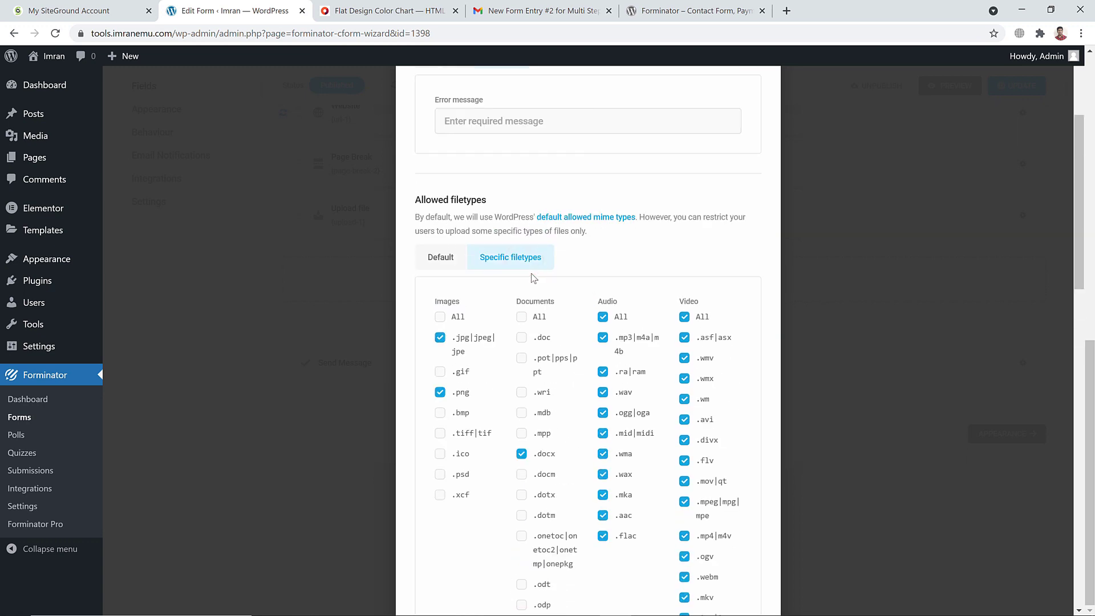
pyautogui.scroll(-16, 533, 278)
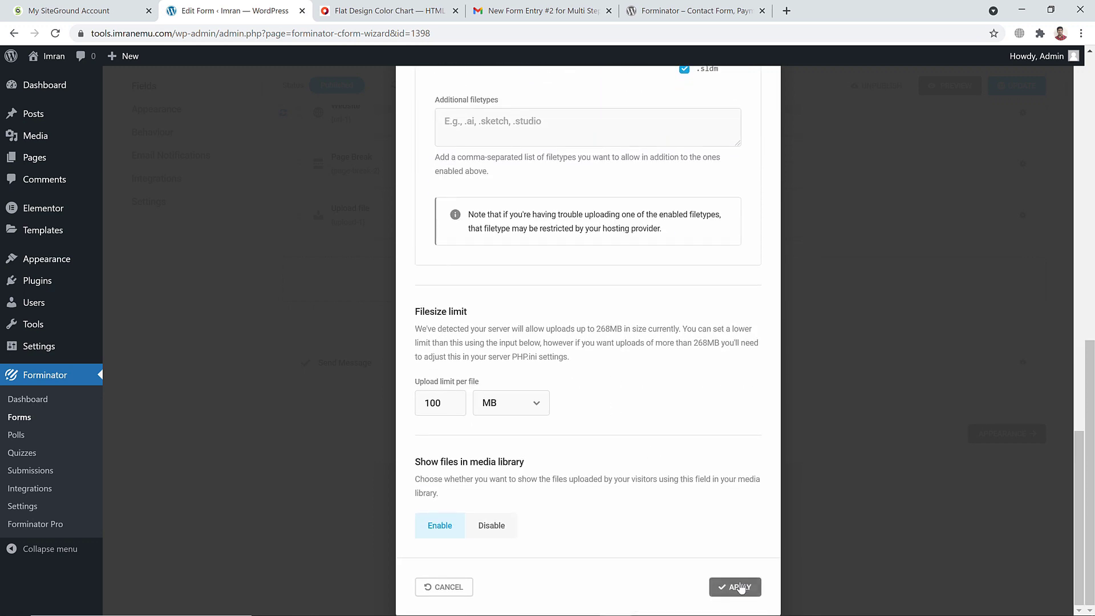
pyautogui.click(740, 588)
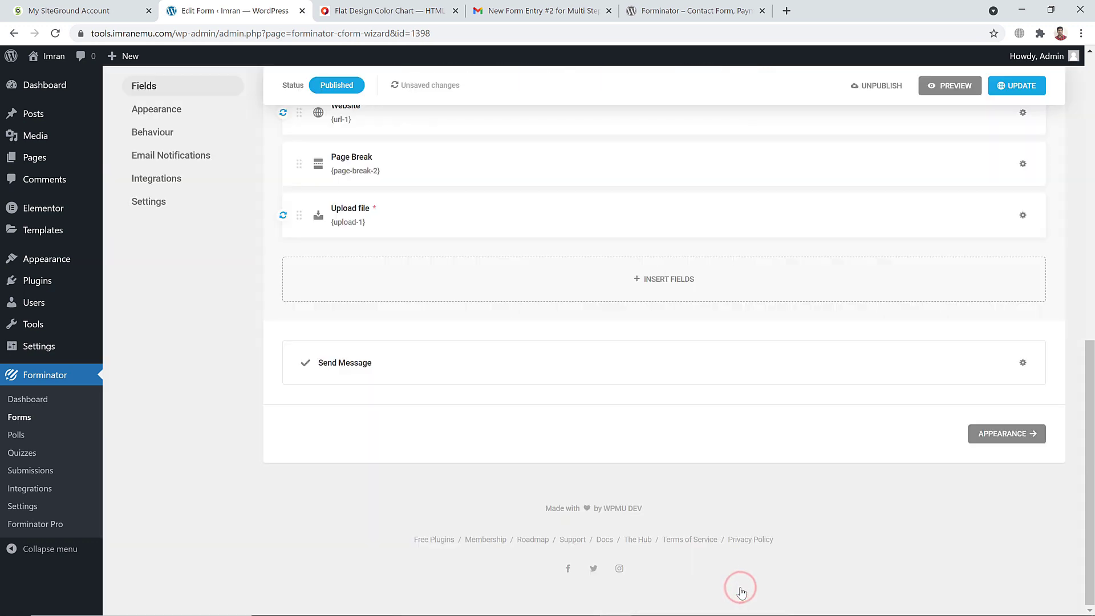
# Save the multi-step form changes with Update and open its preview
pyautogui.scroll(8, 618, 306)
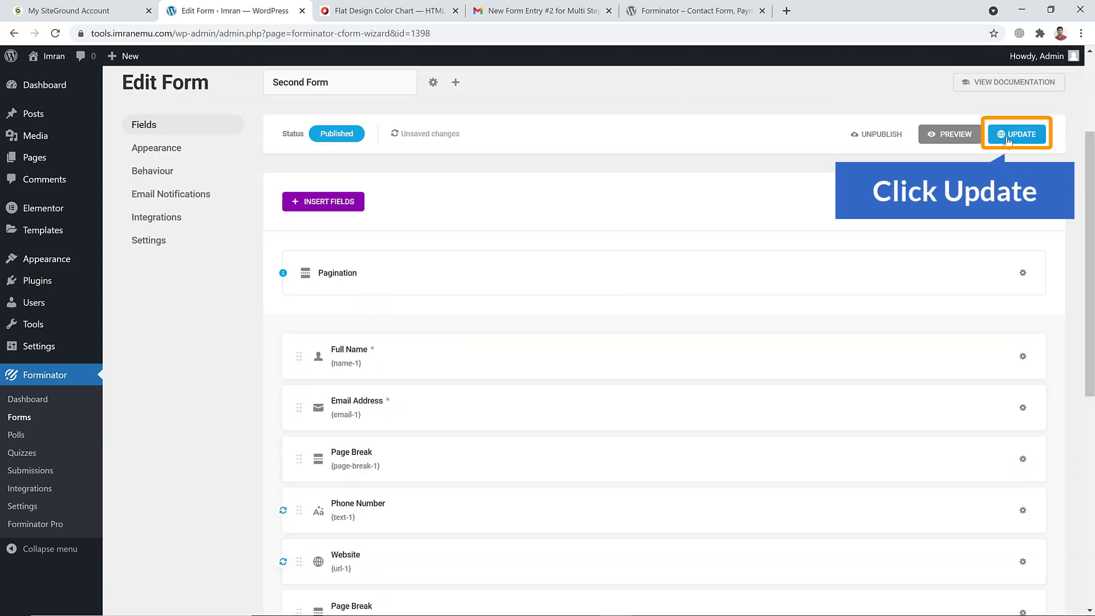
pyautogui.click(1009, 137)
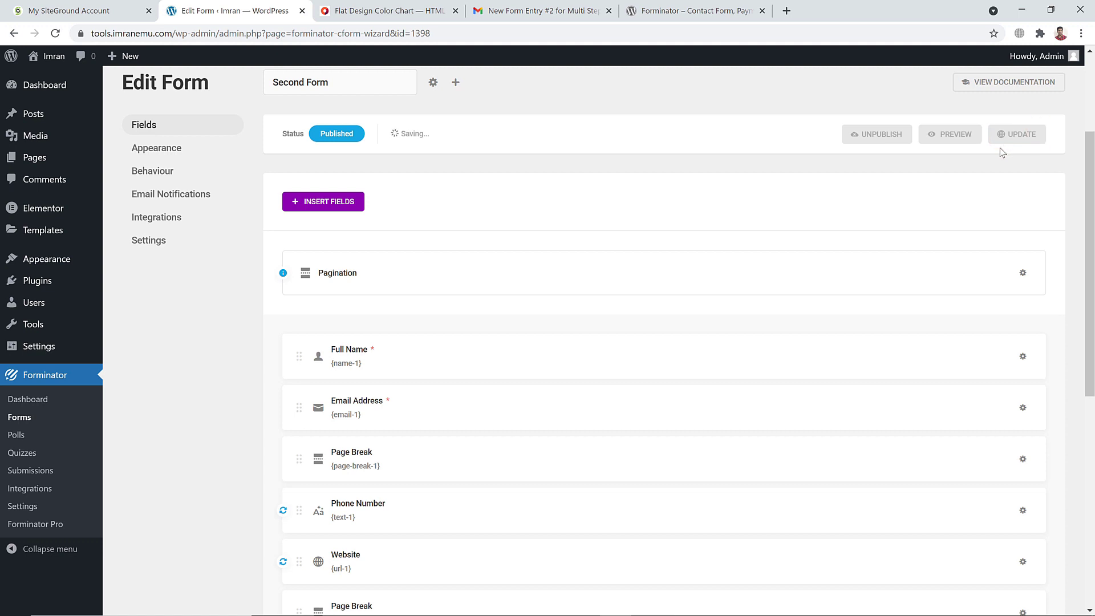
pyautogui.click(963, 135)
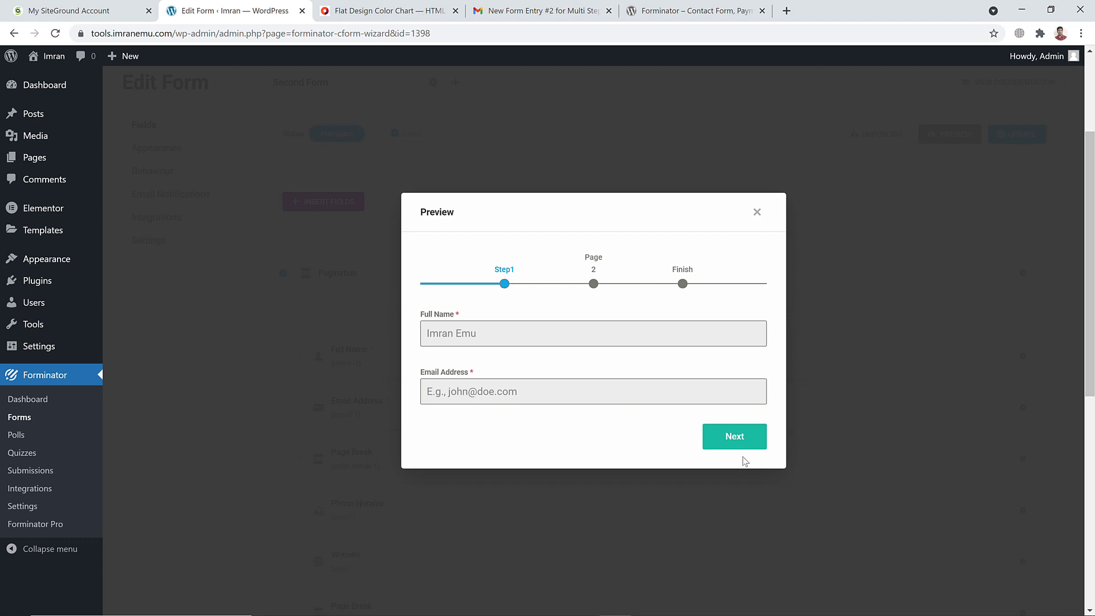
# Trigger Step1's required-field validation, then enter a sample full name and email address
pyautogui.click(725, 437)
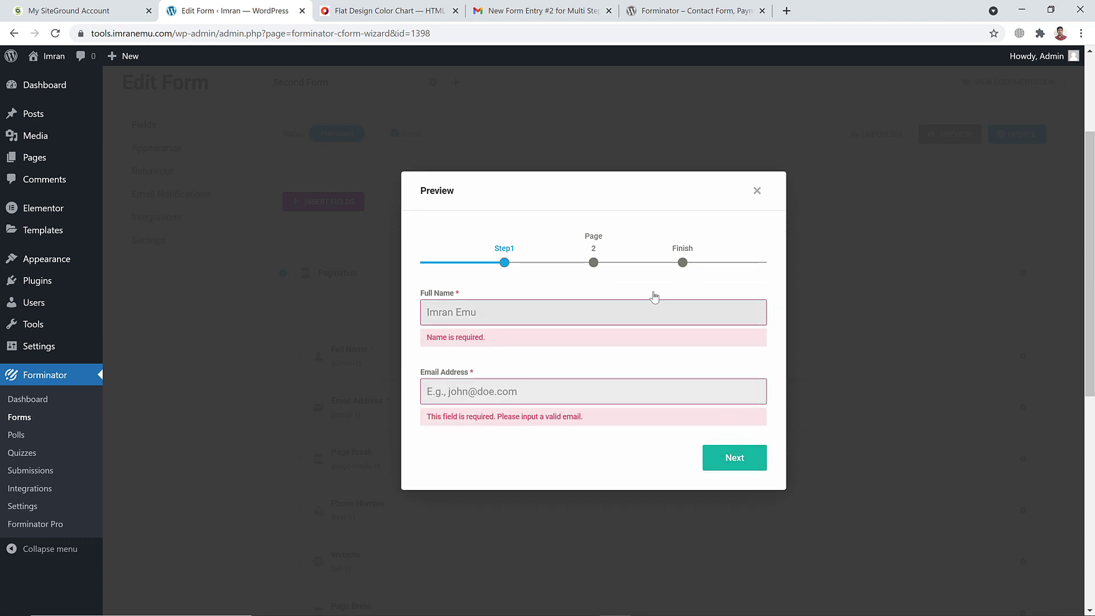
pyautogui.write('Imran')
pyautogui.click(542, 397)
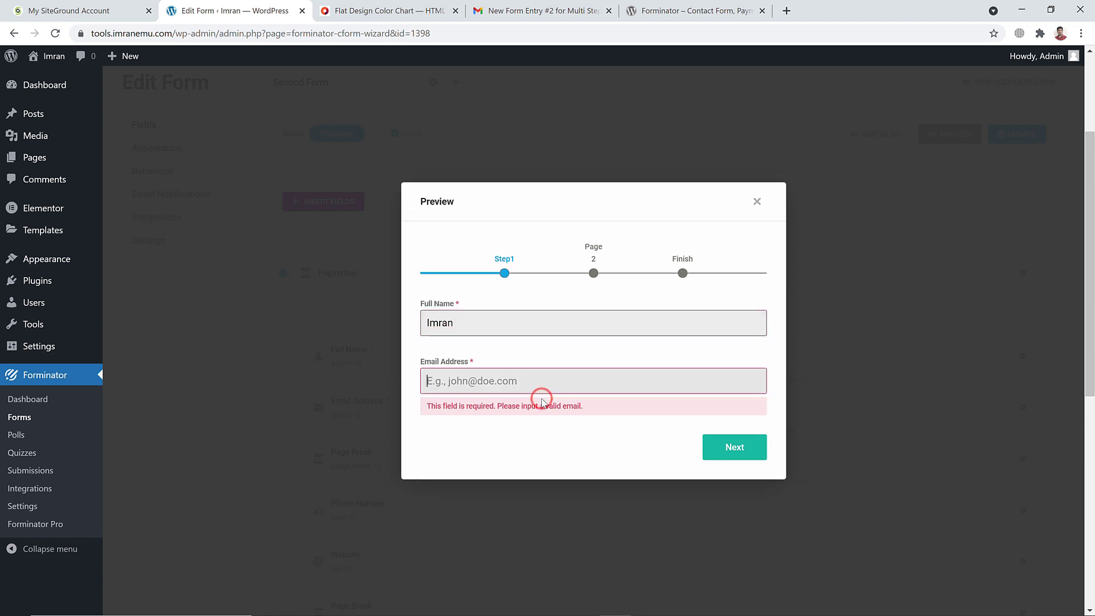
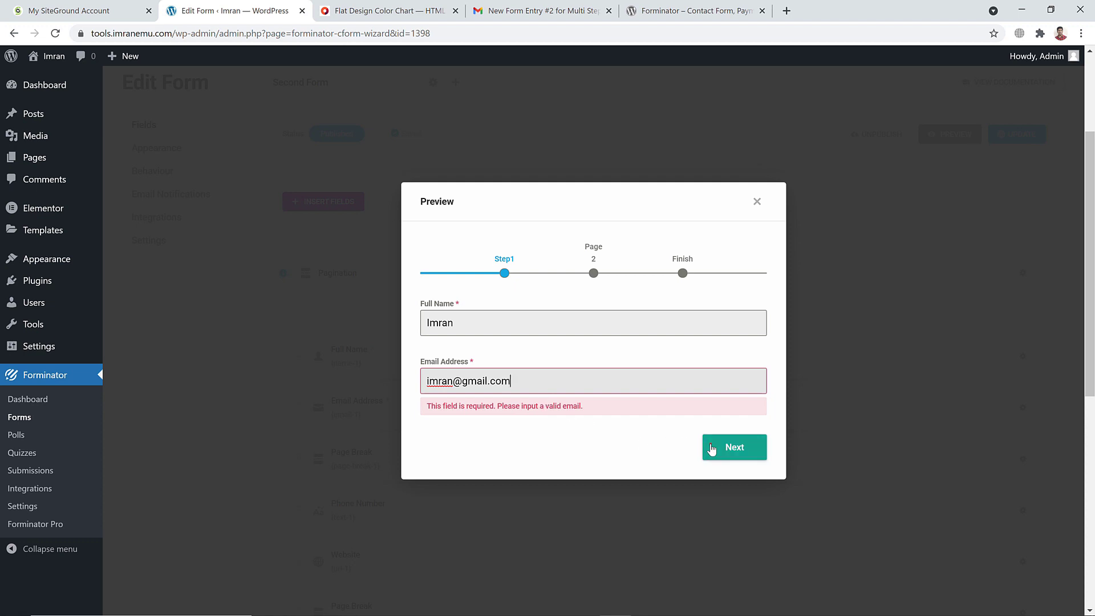
# Advance the preview to page 2 (Phone Number, Website), then close the preview
pyautogui.click(723, 445)
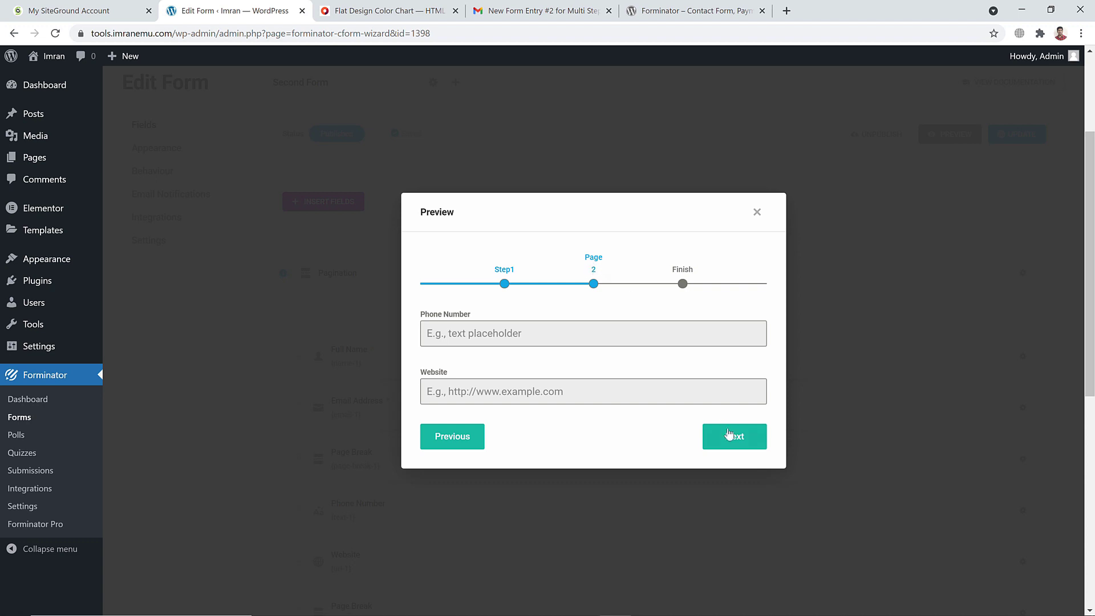
pyautogui.click(759, 214)
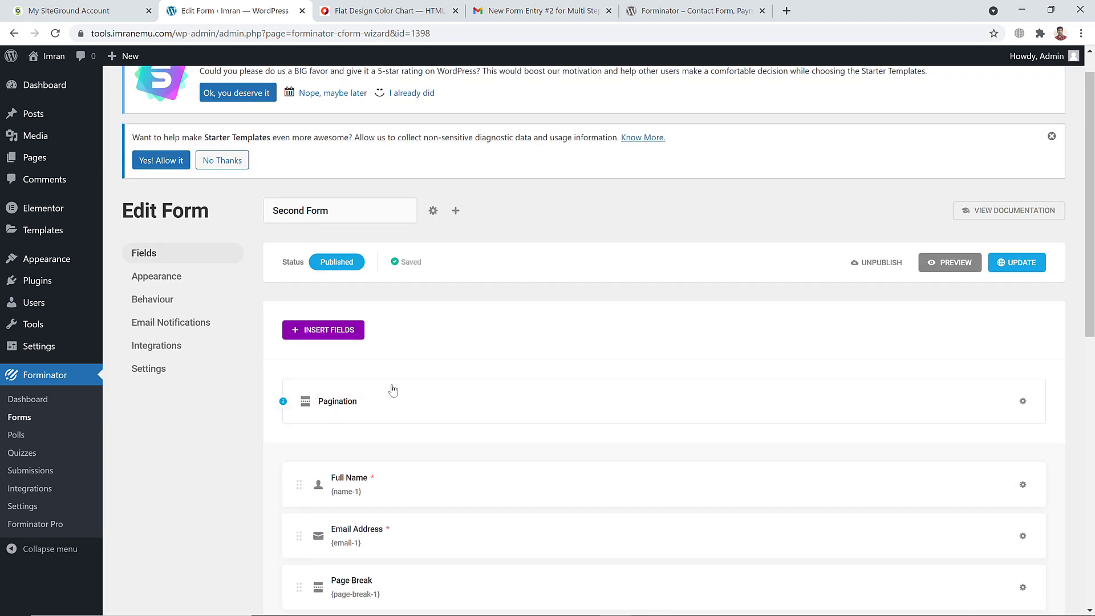
# Rename the second pagination label from 'Page 2' to 'Step 2' and save the form
pyautogui.click(349, 402)
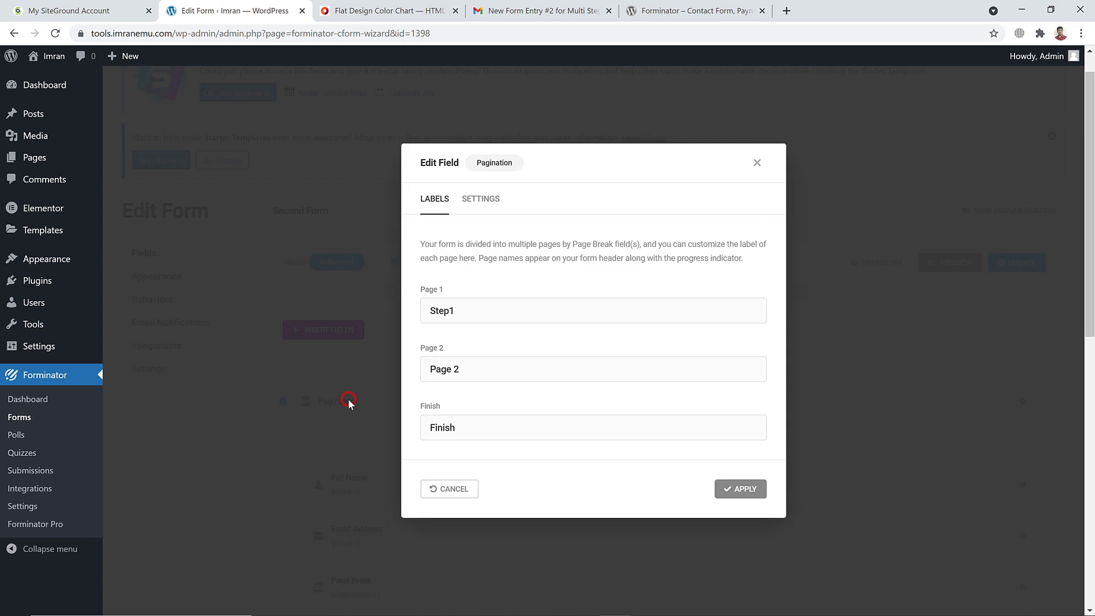
pyautogui.doubleClick(450, 370)
pyautogui.write('Step')
pyautogui.click(740, 494)
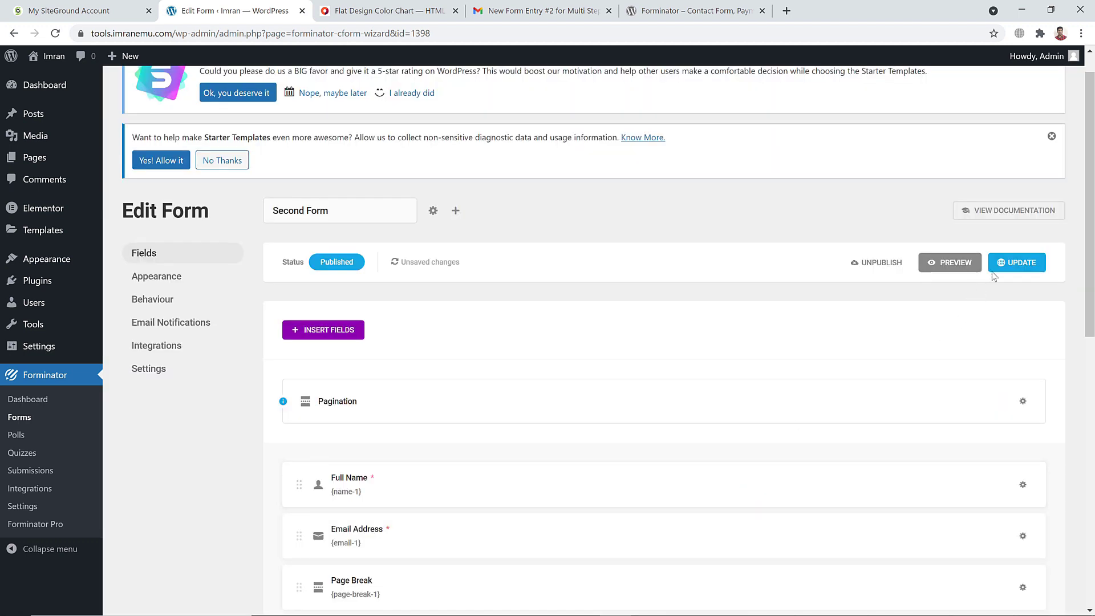
pyautogui.click(1011, 264)
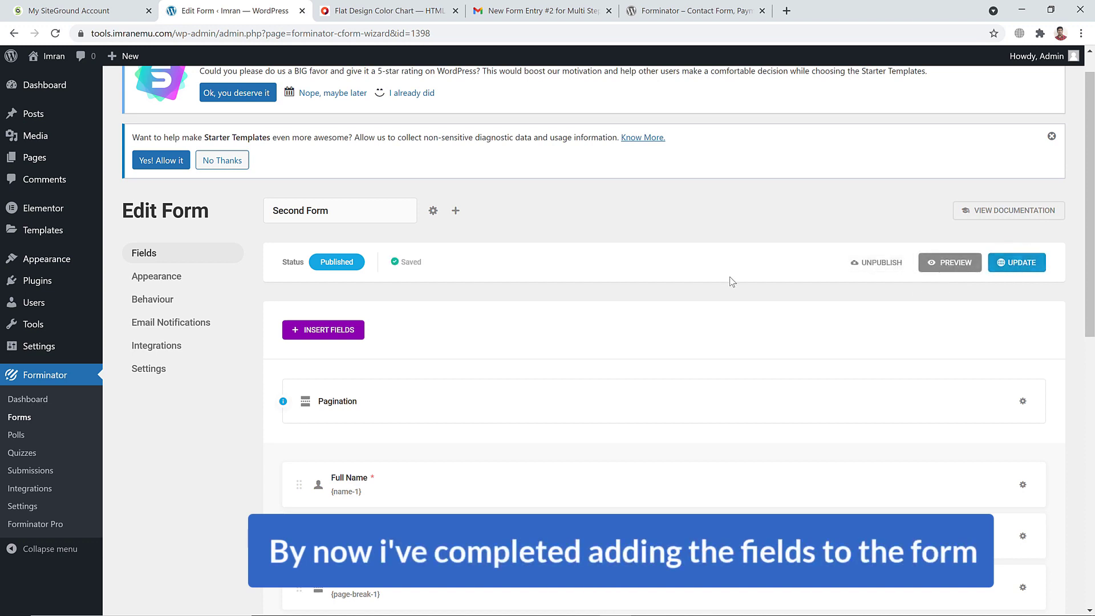
pyautogui.scroll(-4, 695, 285)
pyautogui.scroll(3, 696, 285)
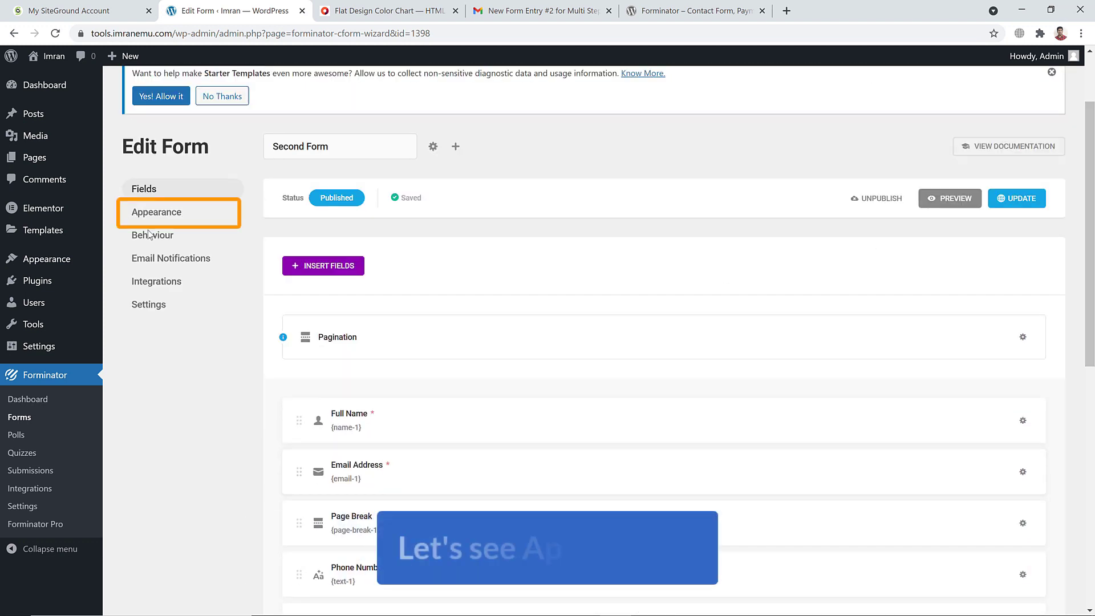
# In Appearance, compare the Flat, Bold, Material and None design styles, then settle on Flat
pyautogui.click(156, 212)
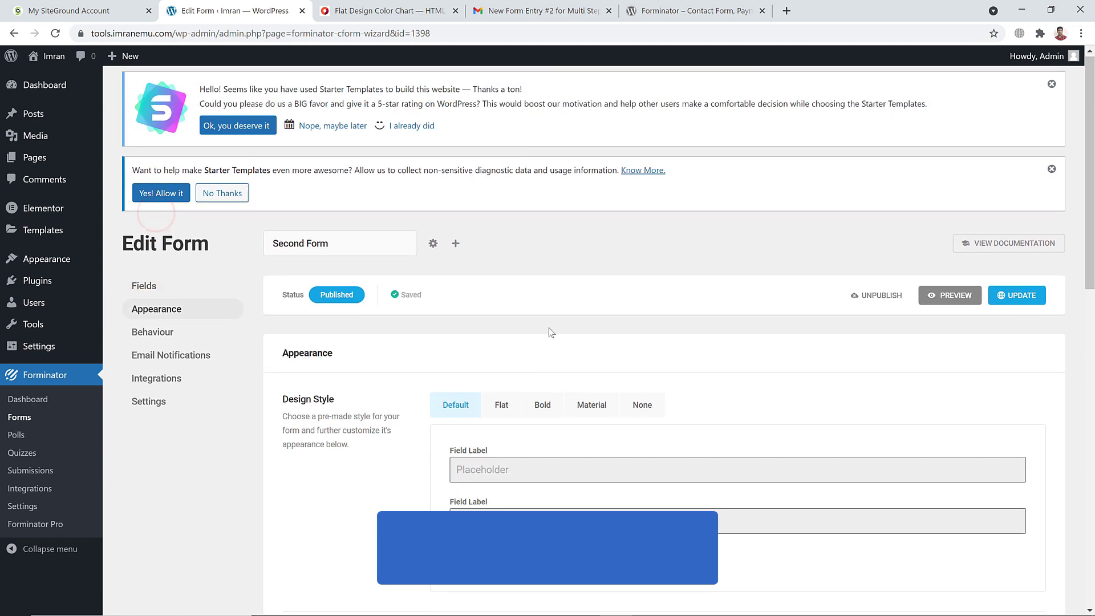
pyautogui.scroll(-2, 551, 335)
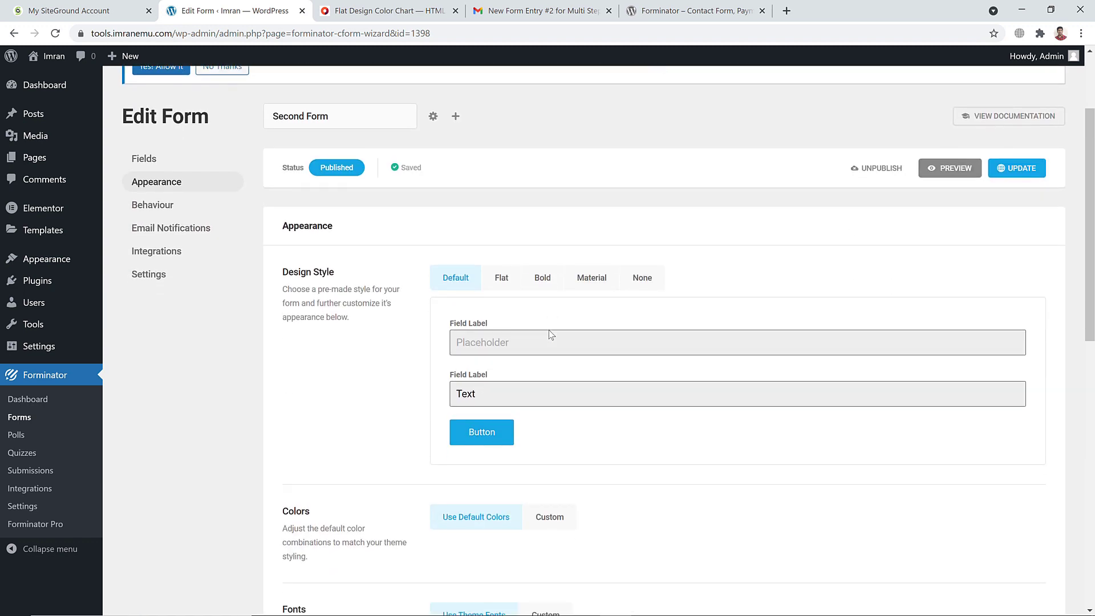
pyautogui.click(501, 279)
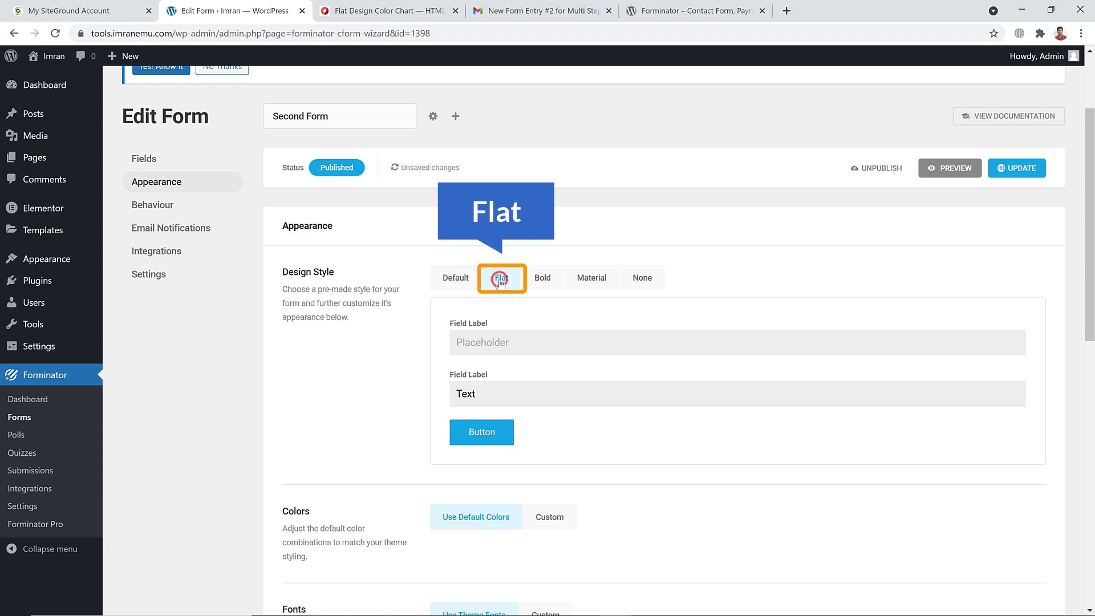
pyautogui.click(544, 278)
pyautogui.click(591, 279)
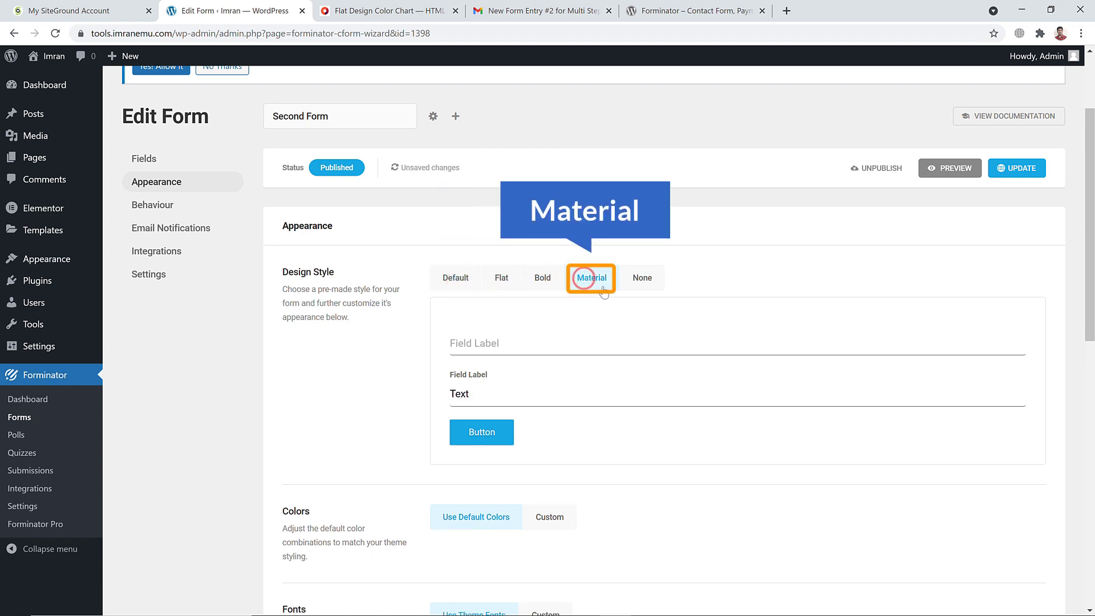
pyautogui.click(642, 277)
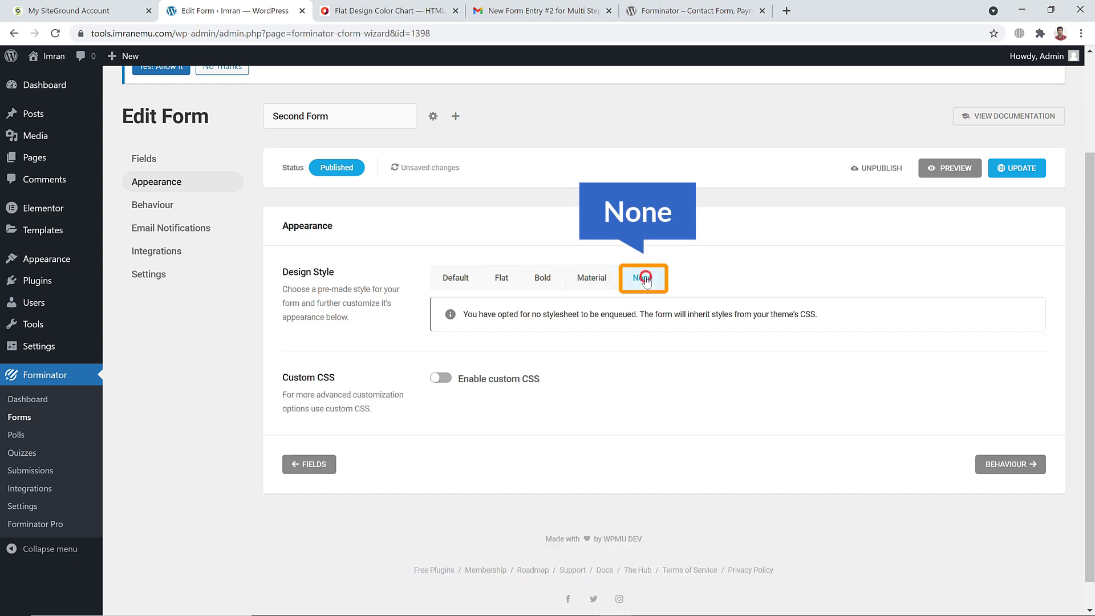
pyautogui.click(501, 279)
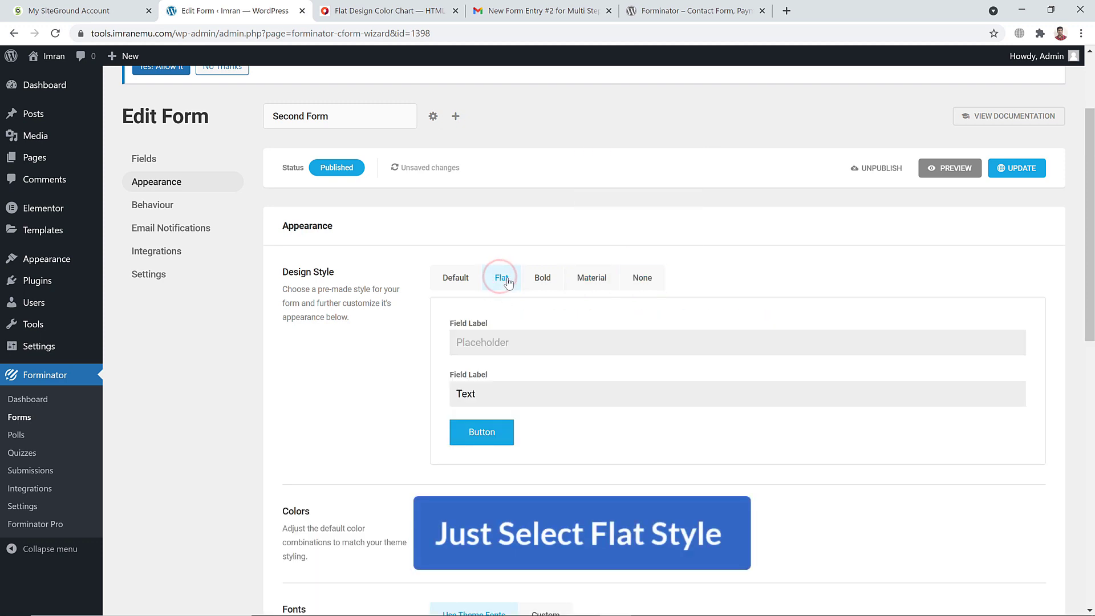
pyautogui.scroll(-2, 505, 294)
pyautogui.scroll(-2, 505, 306)
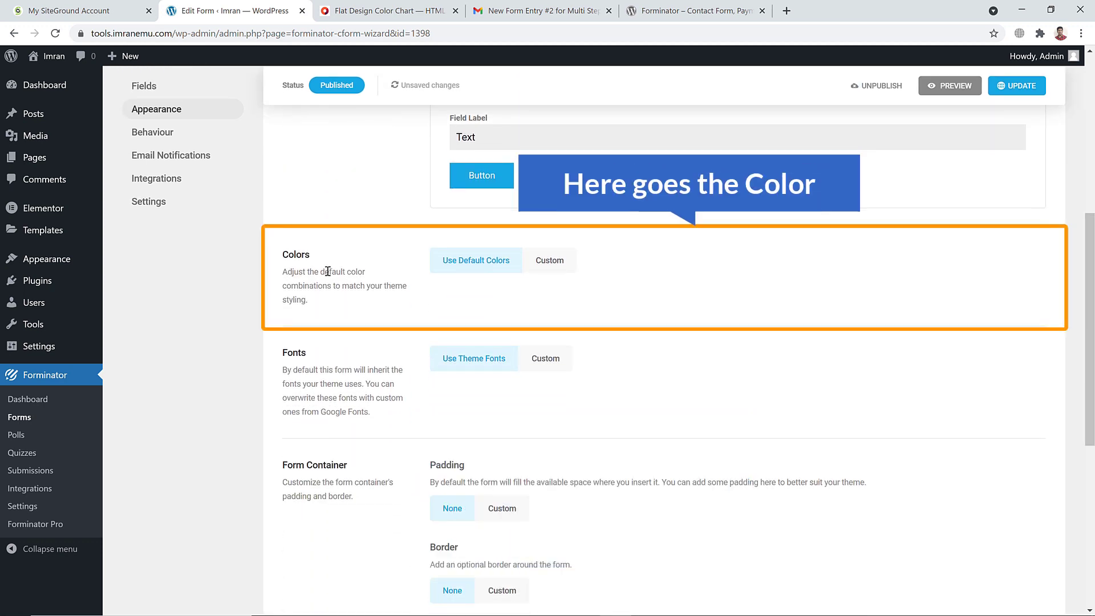
# Switch to custom colours and set the Input and Textarea background to #c1c1c1
pyautogui.click(545, 262)
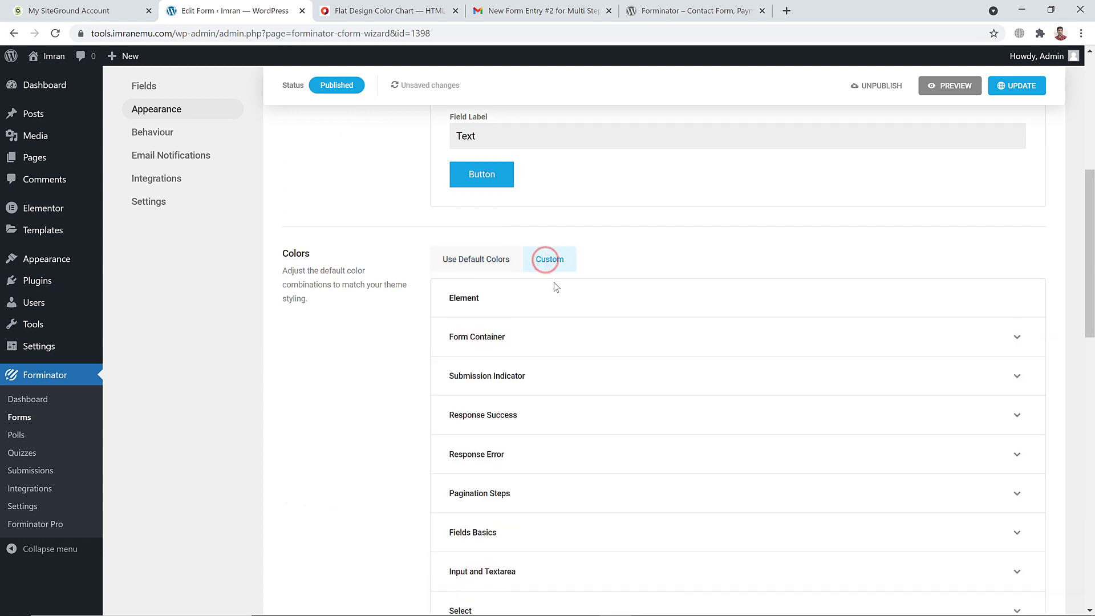
pyautogui.scroll(-2, 527, 294)
pyautogui.scroll(-2, 493, 269)
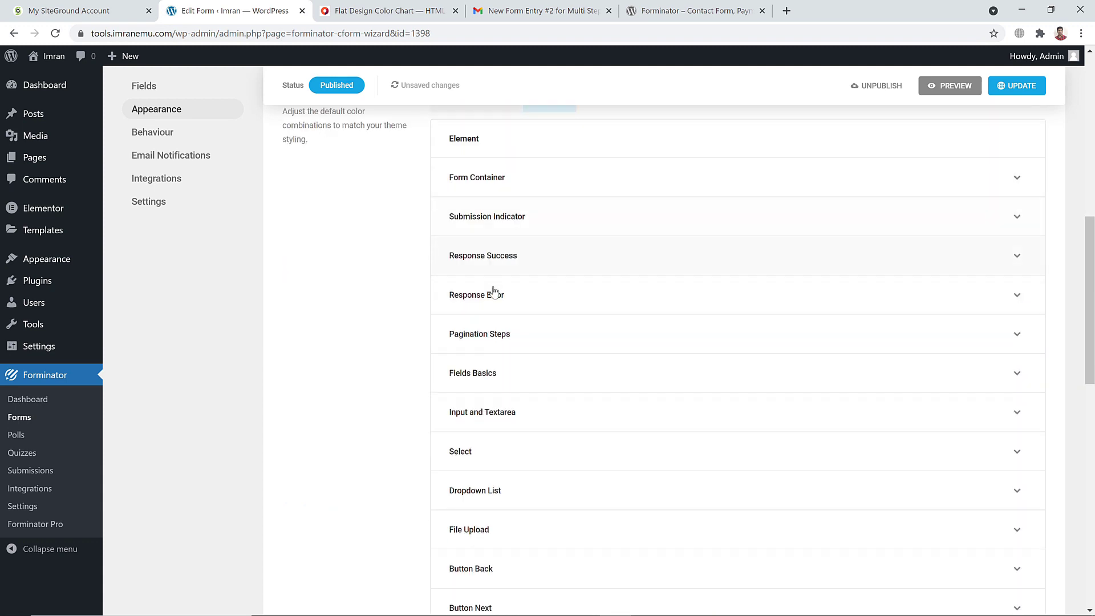
pyautogui.click(507, 318)
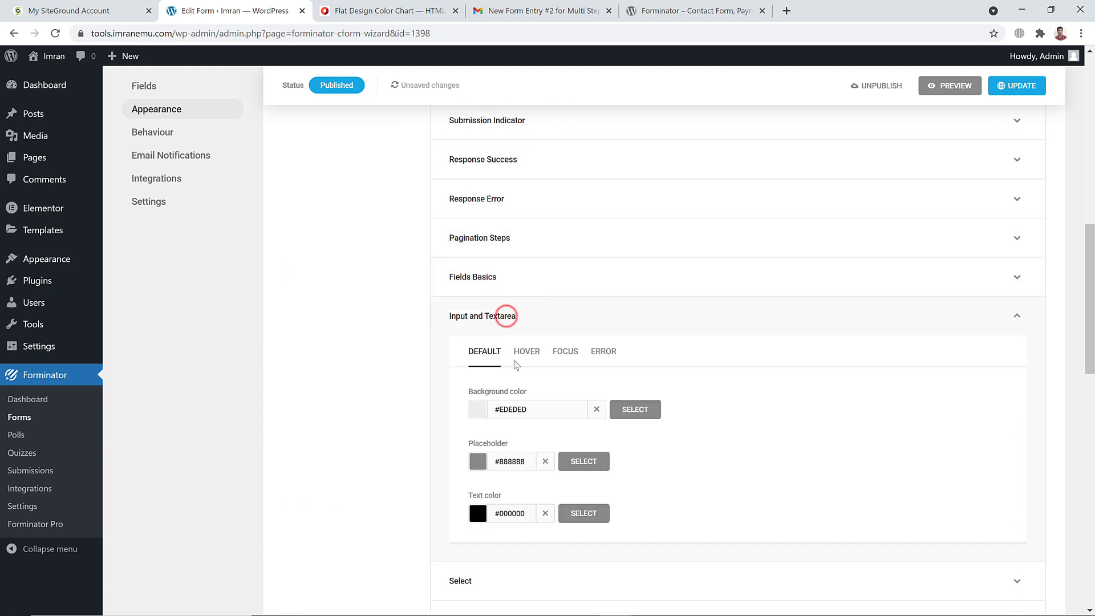
pyautogui.click(478, 409)
pyautogui.click(539, 480)
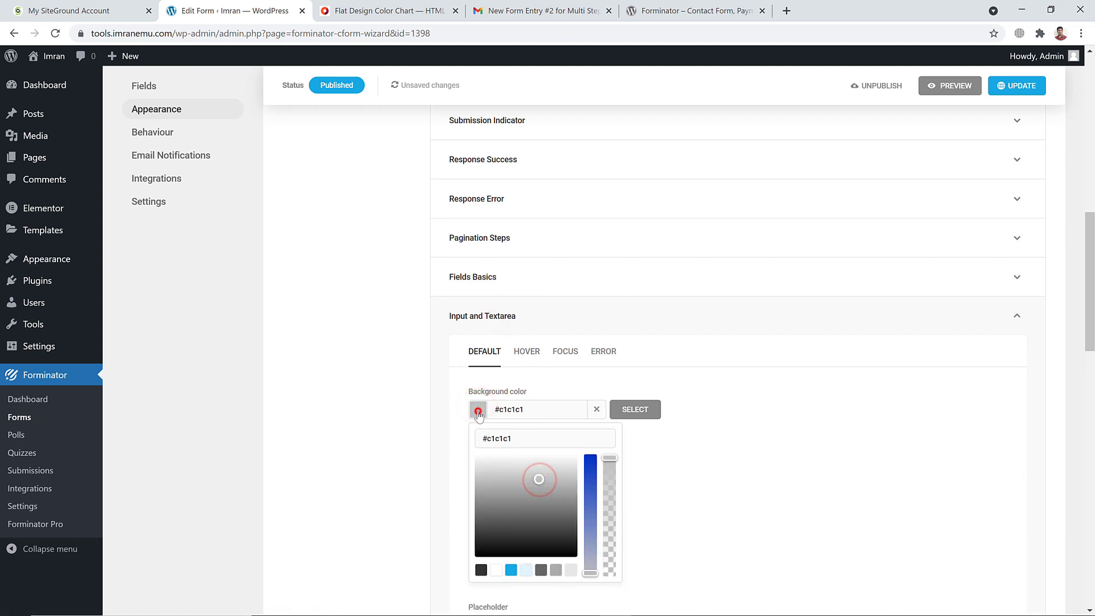
pyautogui.click(565, 371)
# Review the colour settings and save the form's appearance changes with Update
pyautogui.scroll(-7, 565, 371)
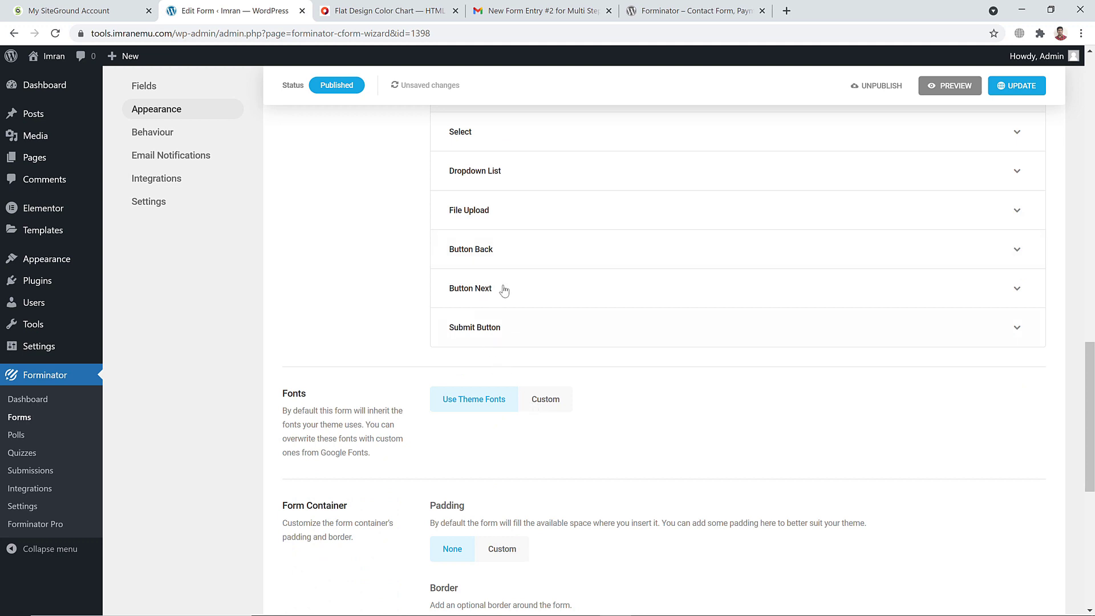
pyautogui.scroll(1, 521, 344)
pyautogui.scroll(-2, 520, 345)
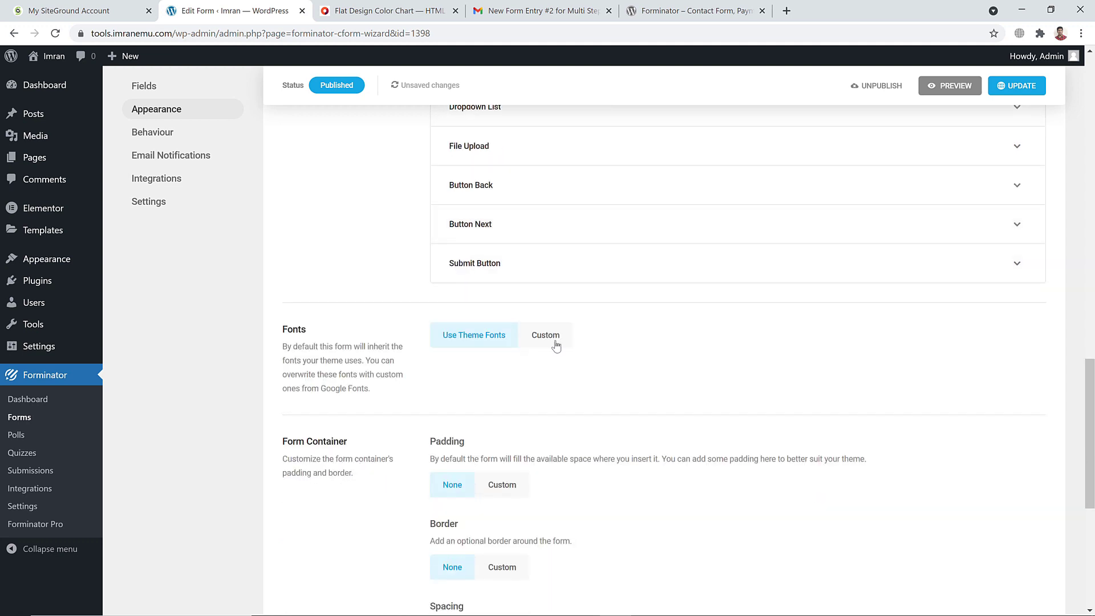
pyautogui.scroll(-6, 556, 347)
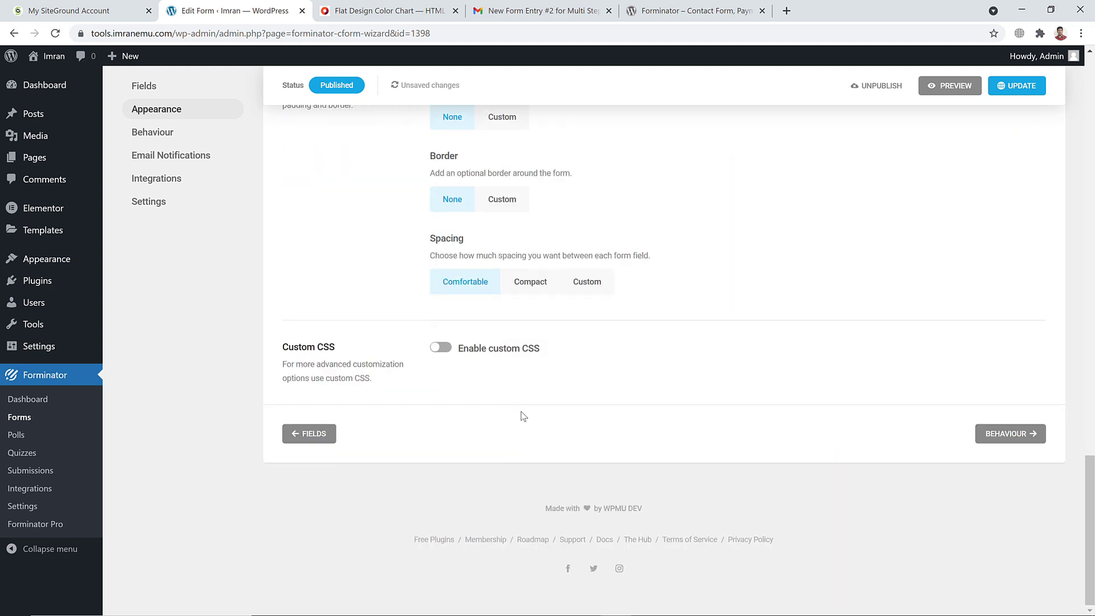
pyautogui.scroll(18, 524, 416)
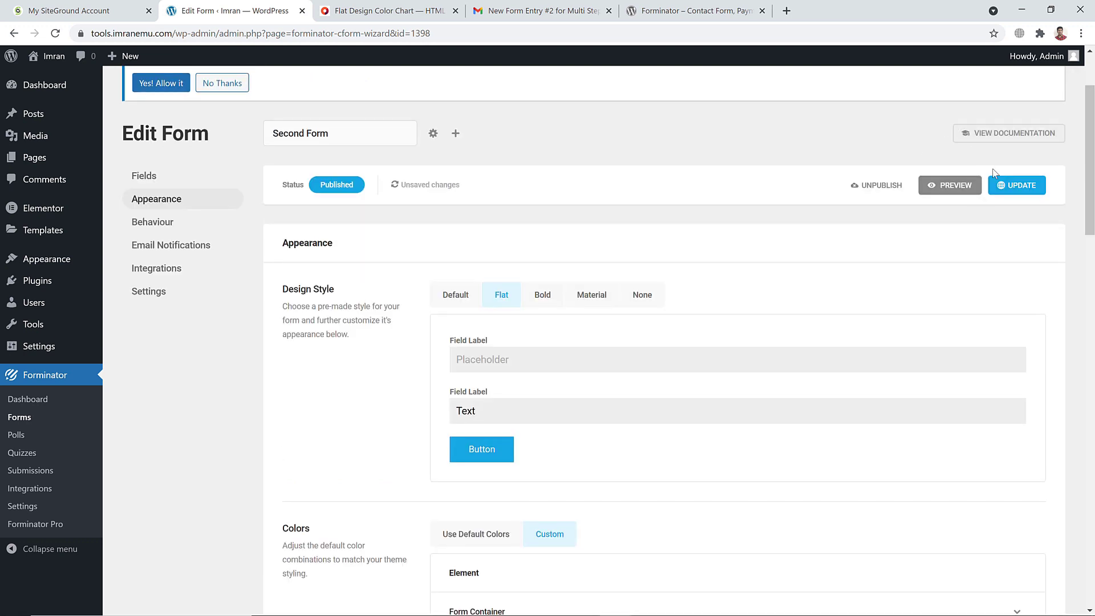
pyautogui.click(1006, 185)
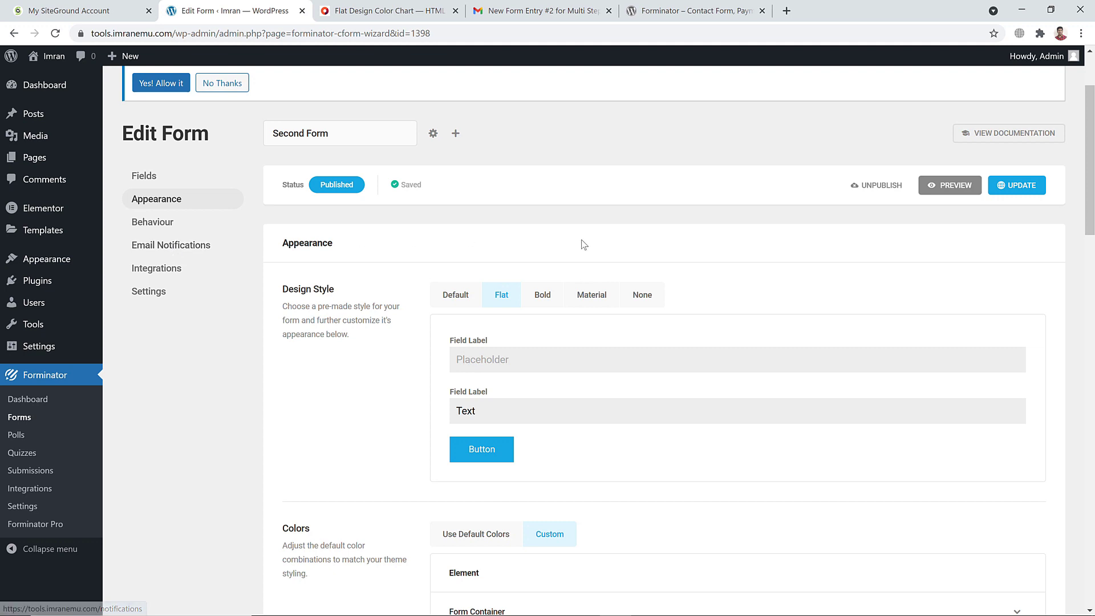
pyautogui.scroll(2, 594, 244)
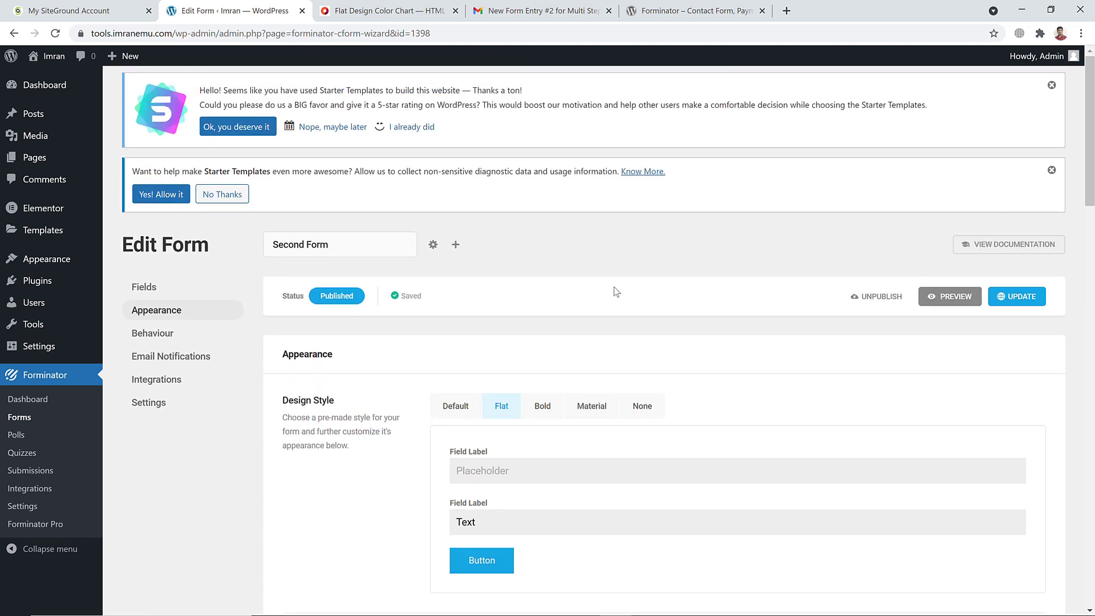
# Copy Second Form's shortcode from the Forms list in a new tab, then return to the editor
pyautogui.rightClick(23, 418)
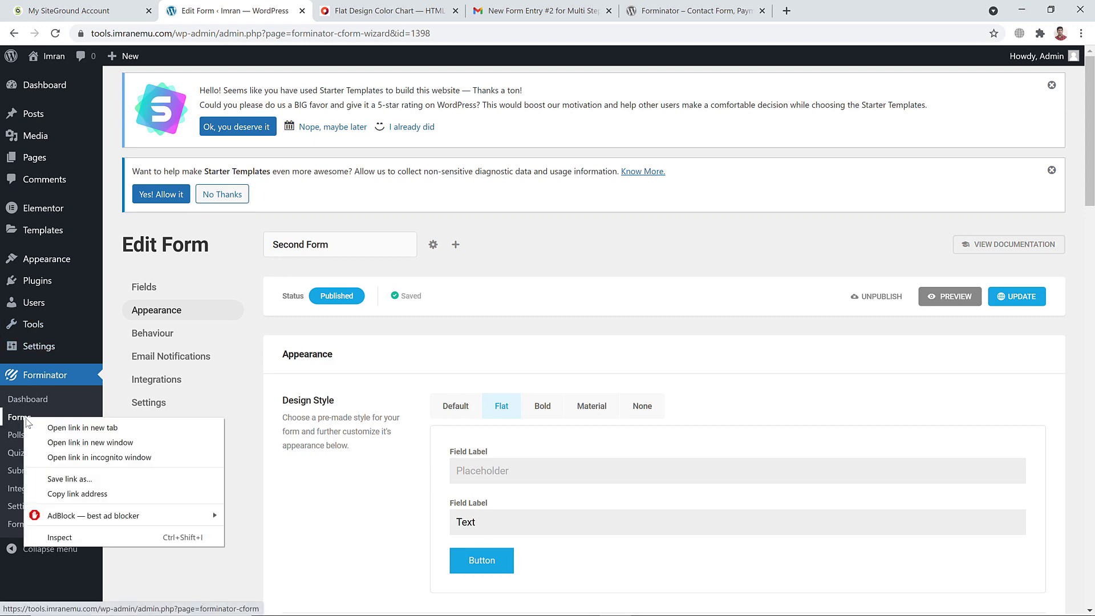
pyautogui.click(82, 427)
pyautogui.click(379, 10)
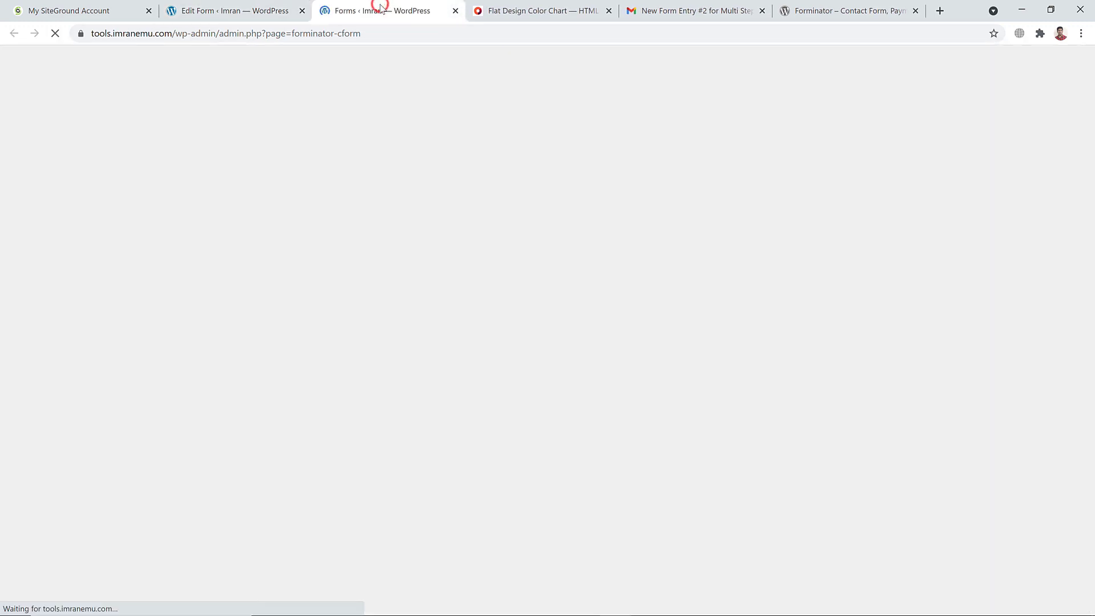
pyautogui.scroll(-3, 386, 305)
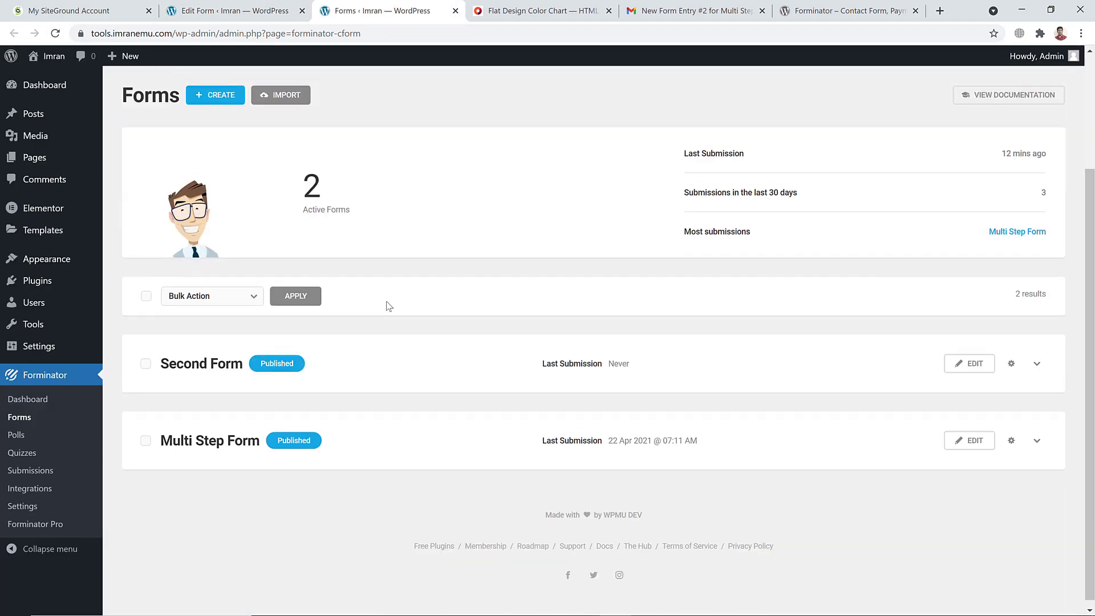
pyautogui.click(1013, 358)
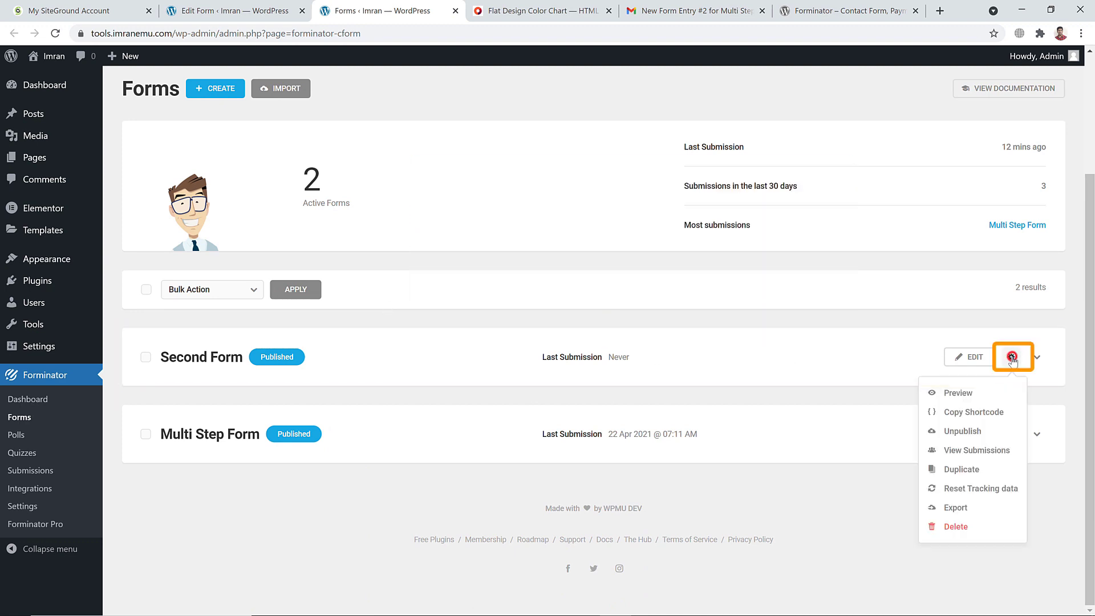
pyautogui.click(961, 413)
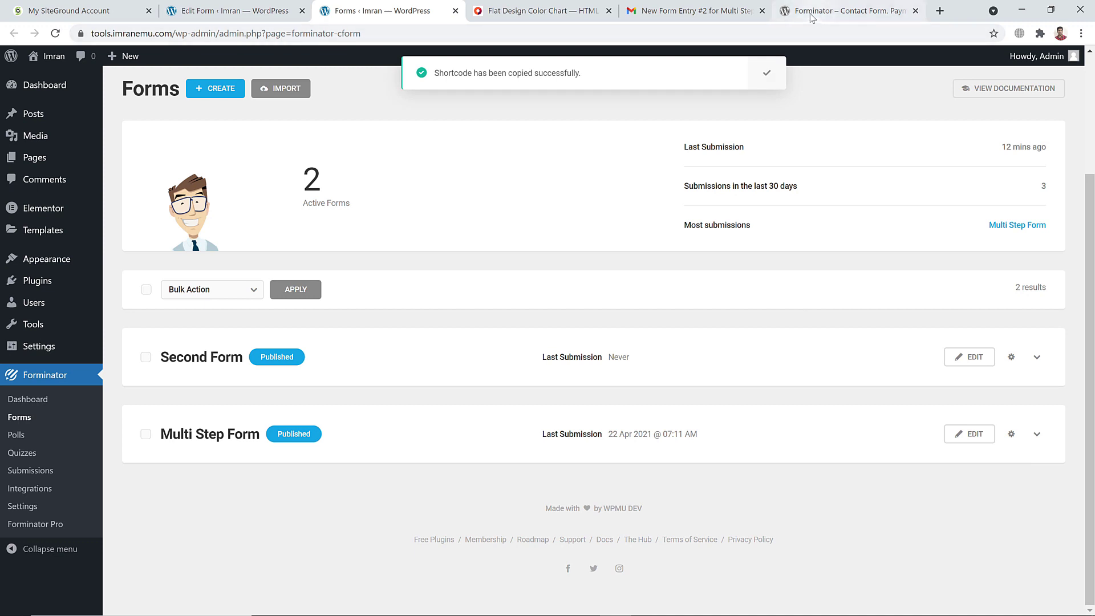
pyautogui.click(262, 10)
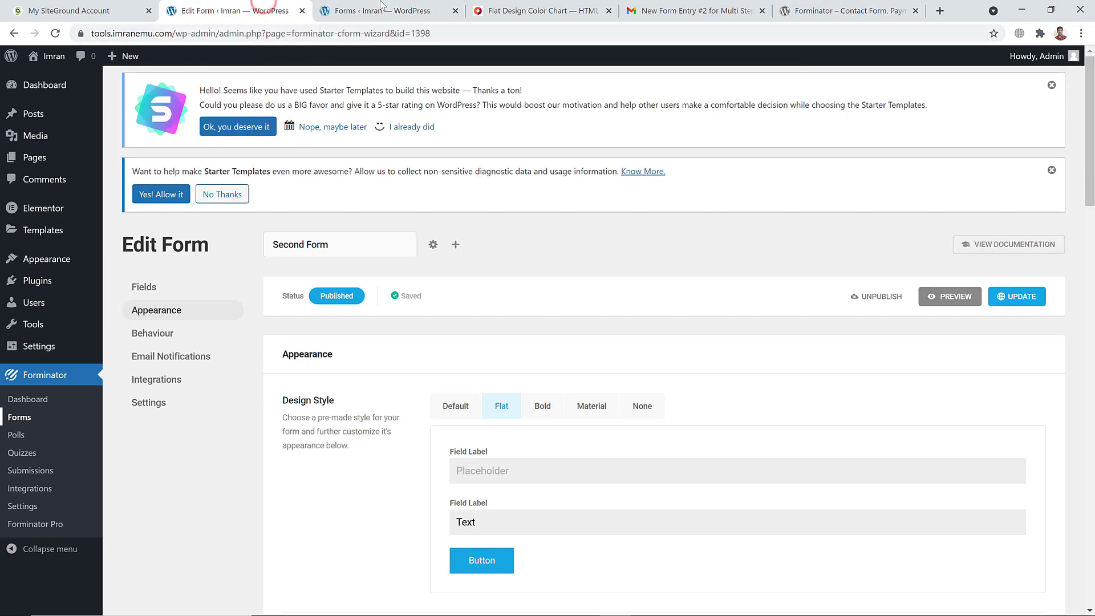
# Open WordPress's All Pages list in a new browser tab
pyautogui.moveTo(34, 157)
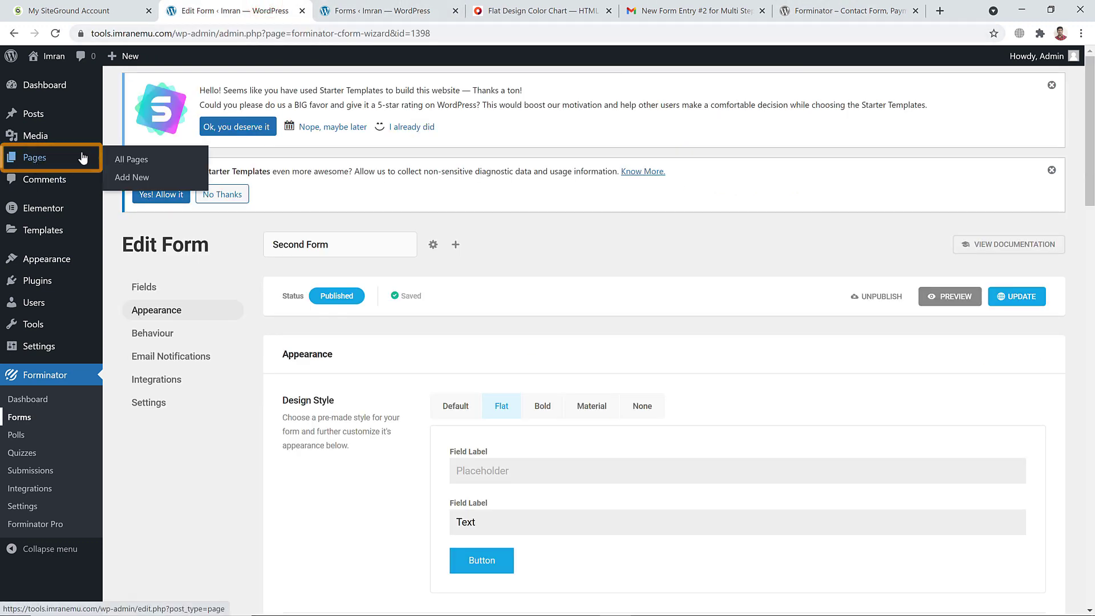
pyautogui.rightClick(146, 162)
pyautogui.click(172, 169)
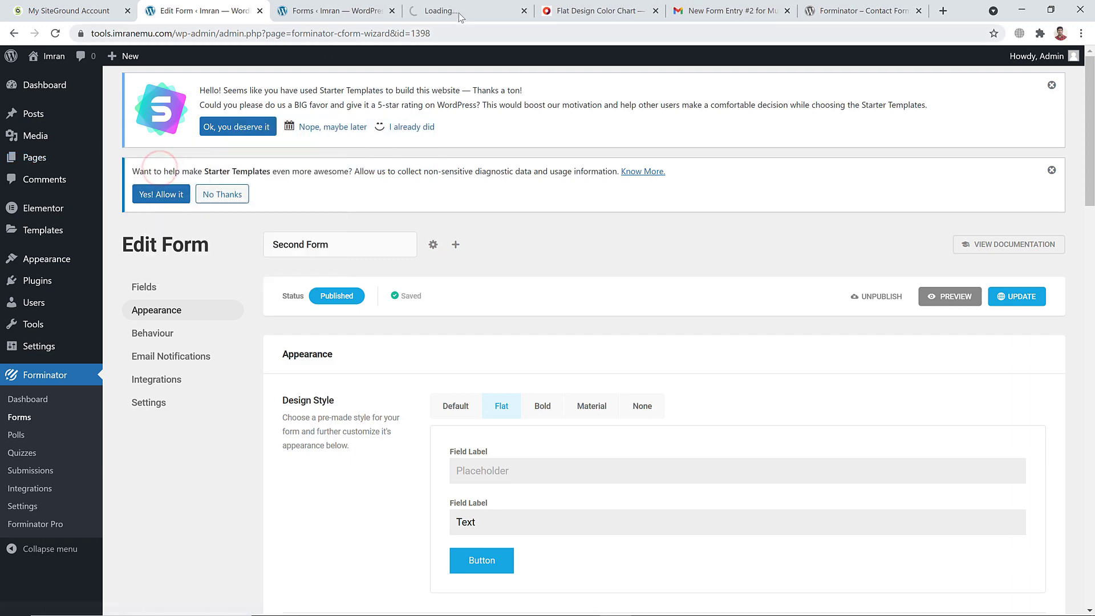
pyautogui.click(463, 7)
# Open the Form page's Edit with Elementor link in another new tab and switch to it
pyautogui.scroll(-2, 378, 231)
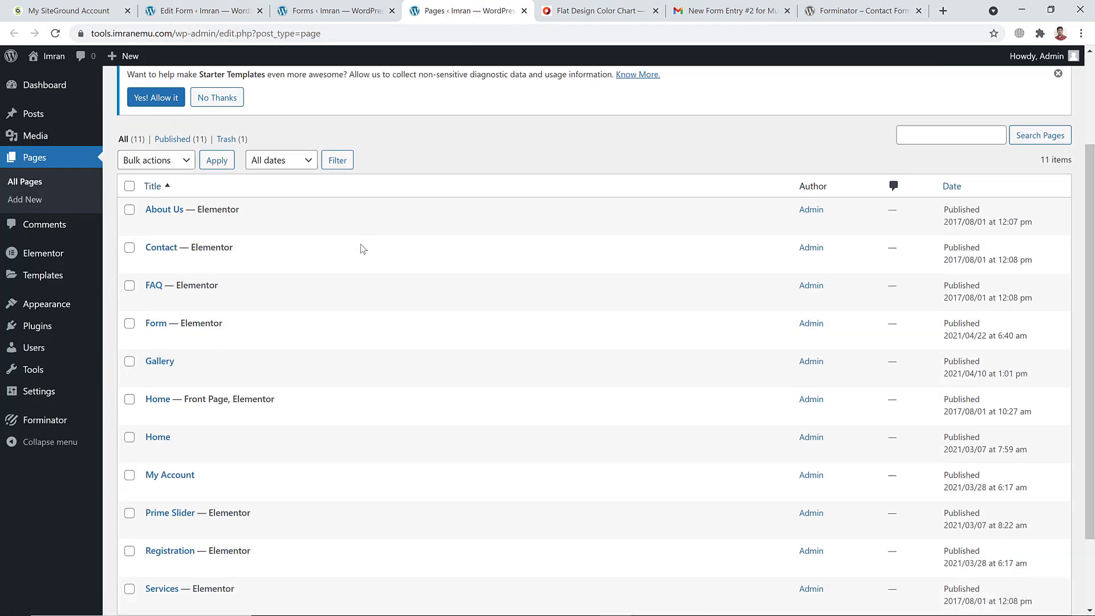
pyautogui.scroll(-2, 222, 339)
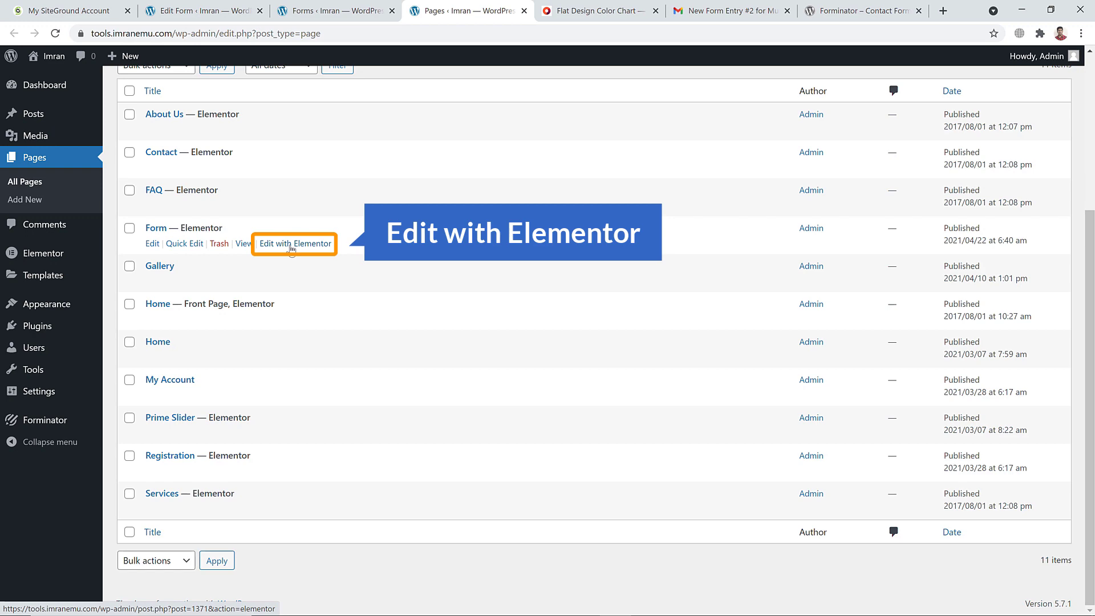
pyautogui.rightClick(291, 249)
pyautogui.click(308, 258)
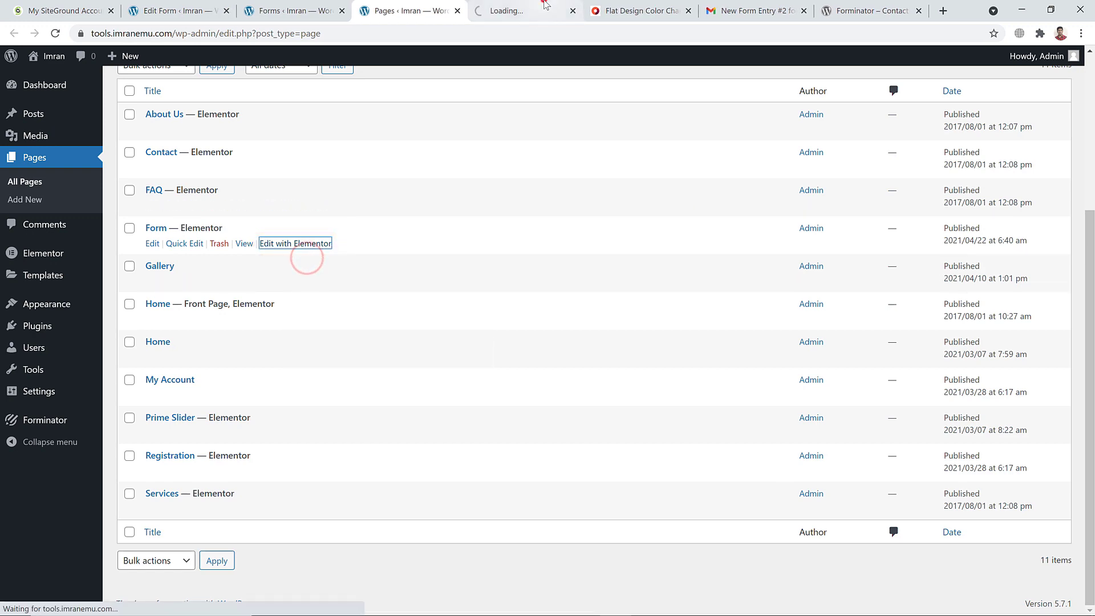
pyautogui.click(546, 5)
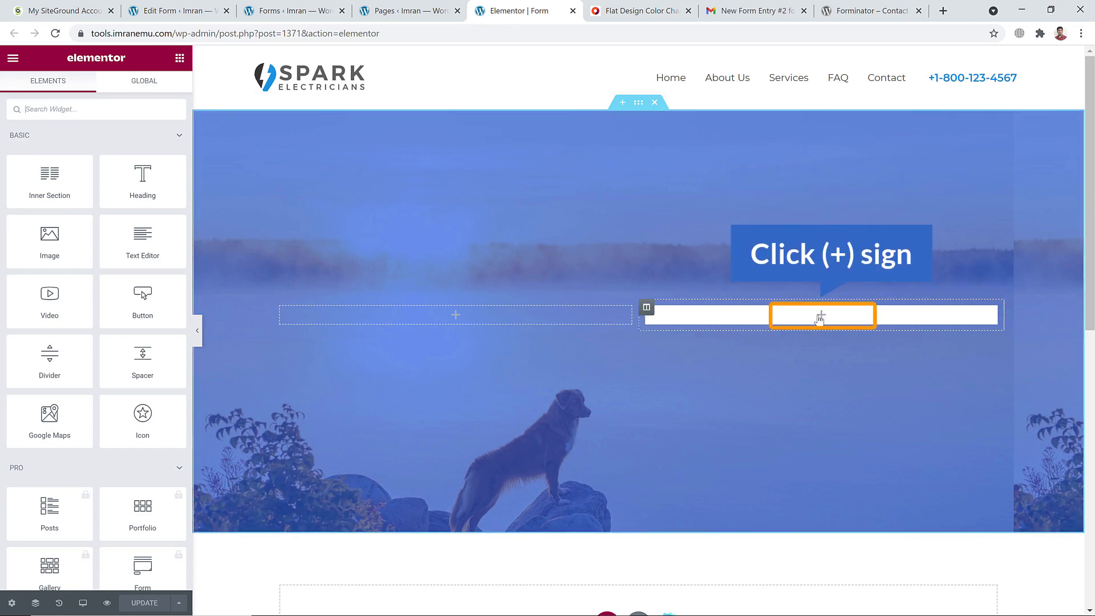
# Search widgets for 'shor' and drag a Shortcode widget into the empty right hero column
pyautogui.click(821, 315)
pyautogui.click(59, 112)
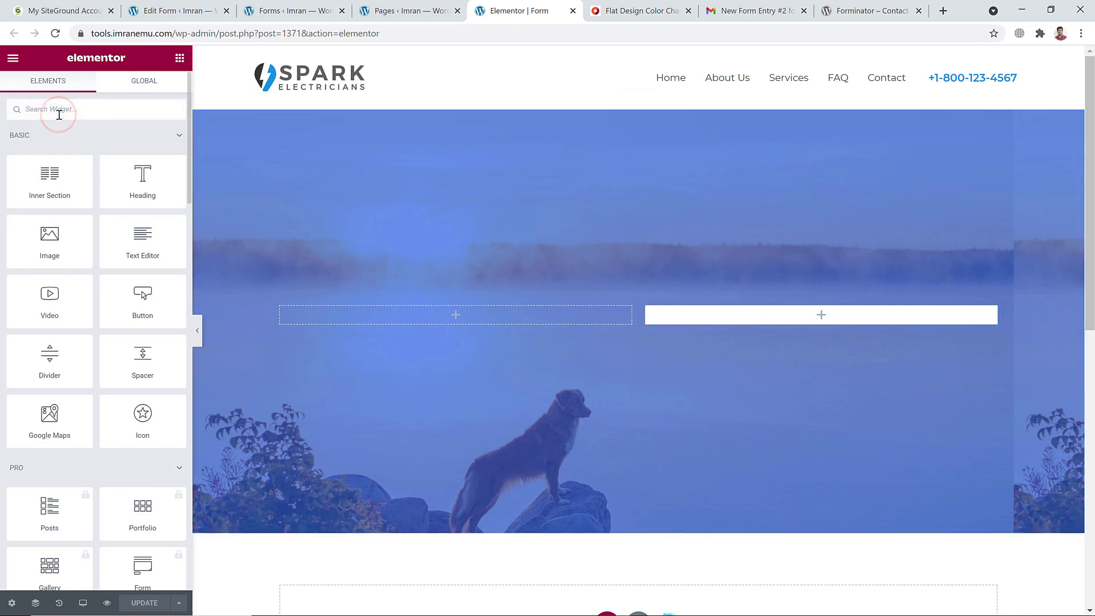
pyautogui.write('shor')
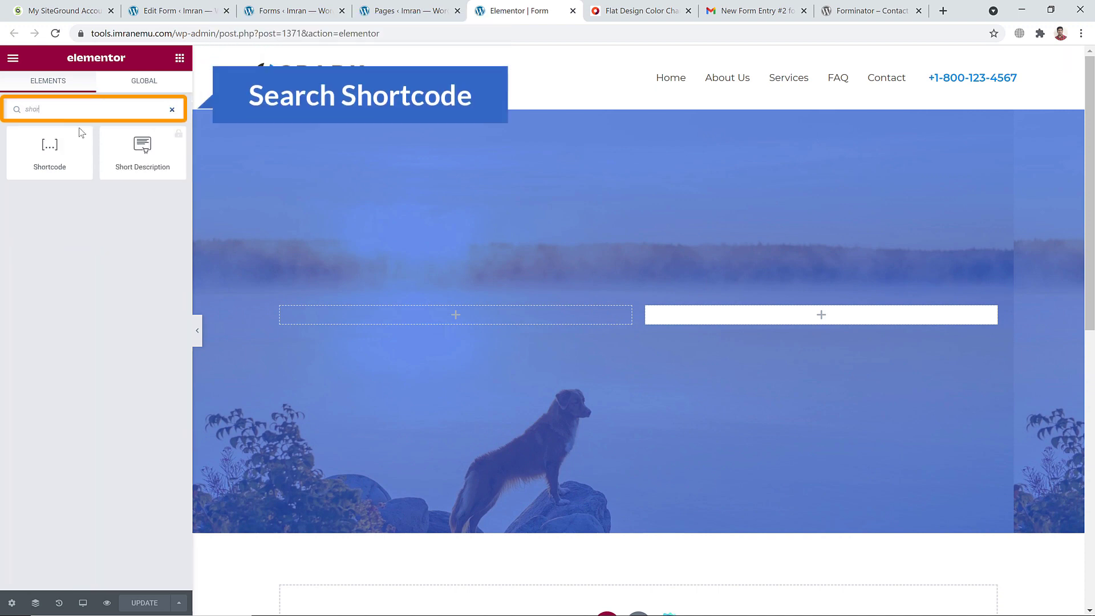
pyautogui.moveTo(97, 161); pyautogui.dragTo(831, 316)
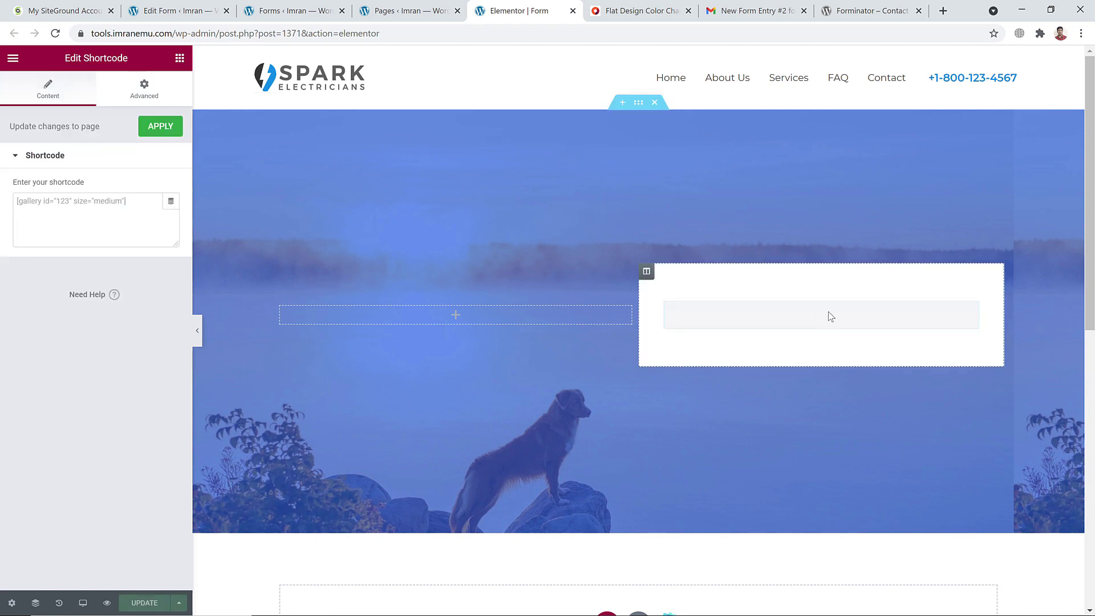
# Paste [forminator_form id="1398"] into the Shortcode widget, apply it, update the page and preview changes
pyautogui.click(24, 214)
pyautogui.write('[forminator_form id="1398"]')
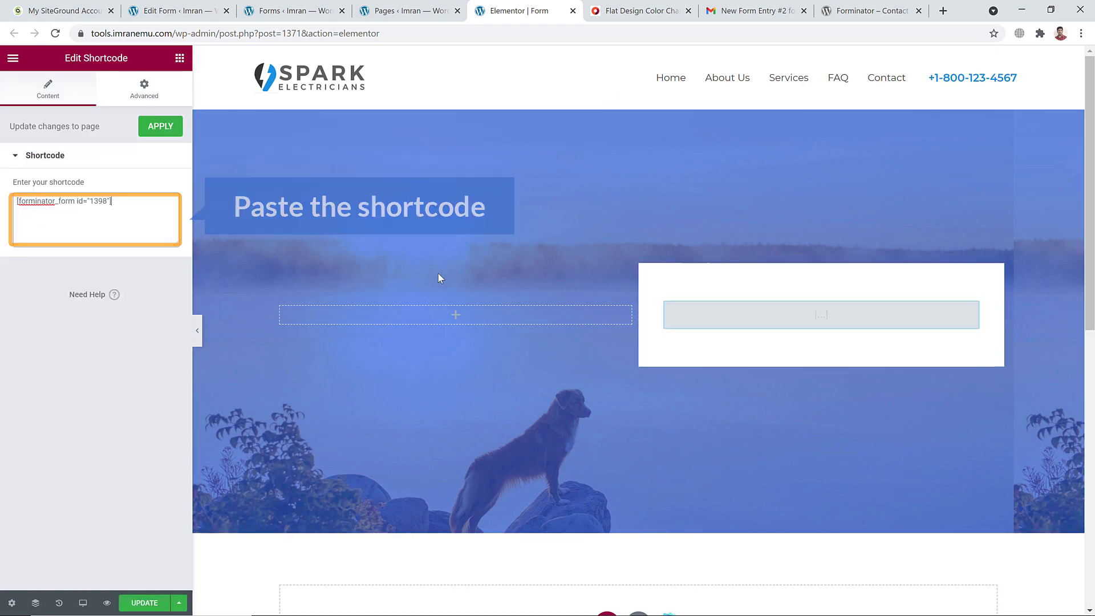
pyautogui.click(161, 128)
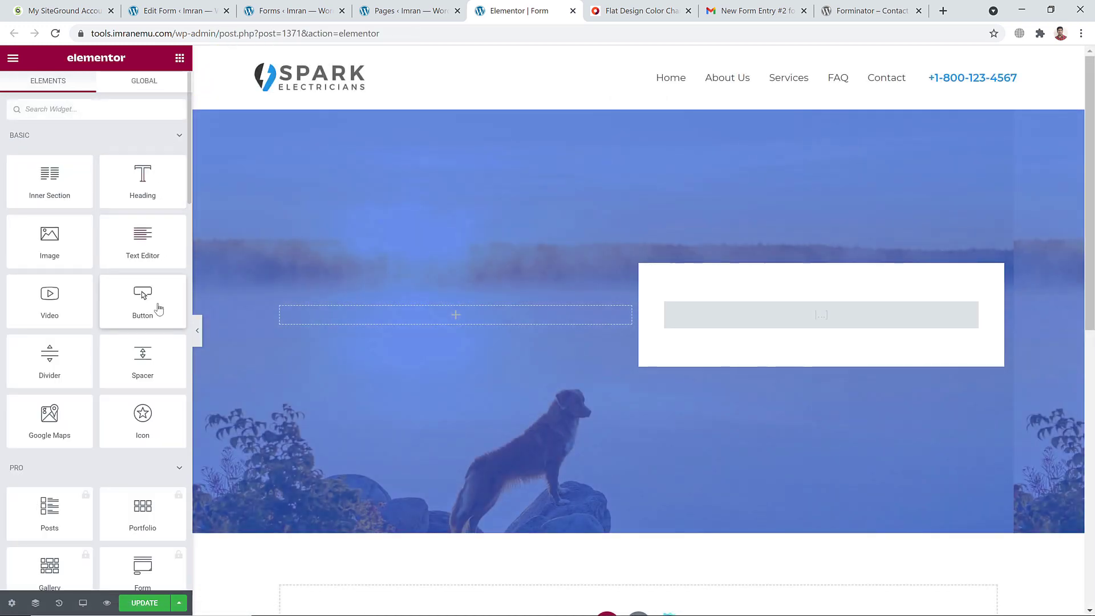
pyautogui.scroll(-10, 154, 308)
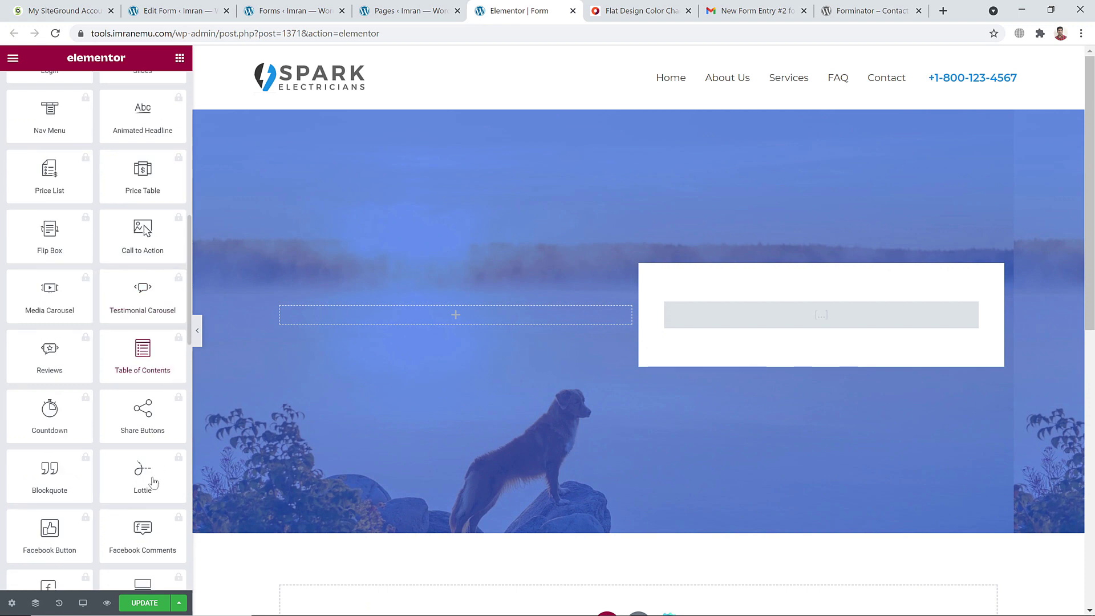
pyautogui.click(145, 605)
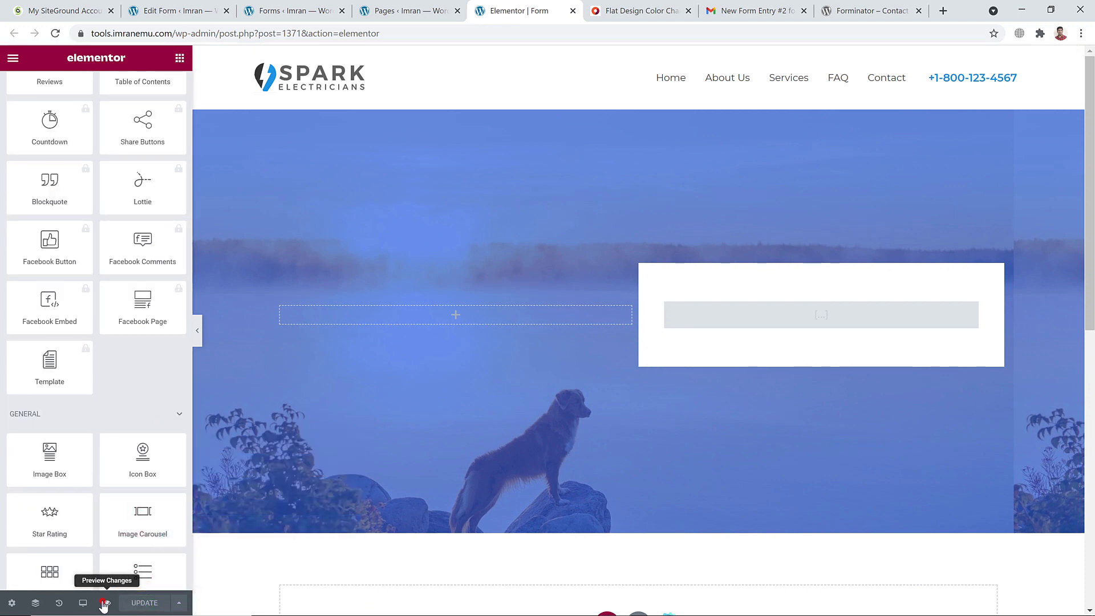
pyautogui.click(106, 603)
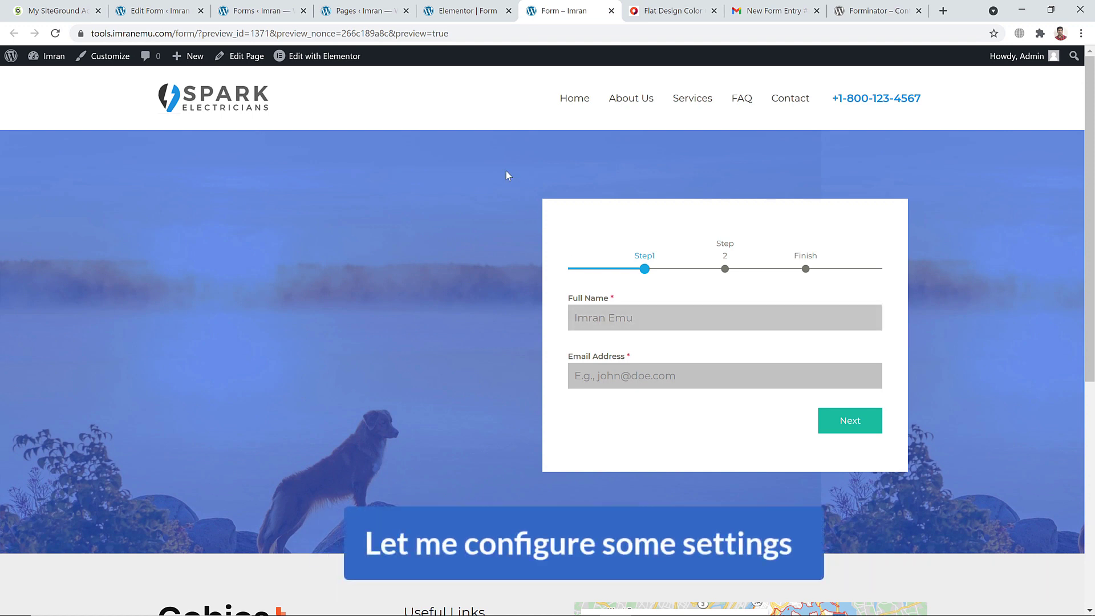
pyautogui.click(268, 9)
pyautogui.click(174, 14)
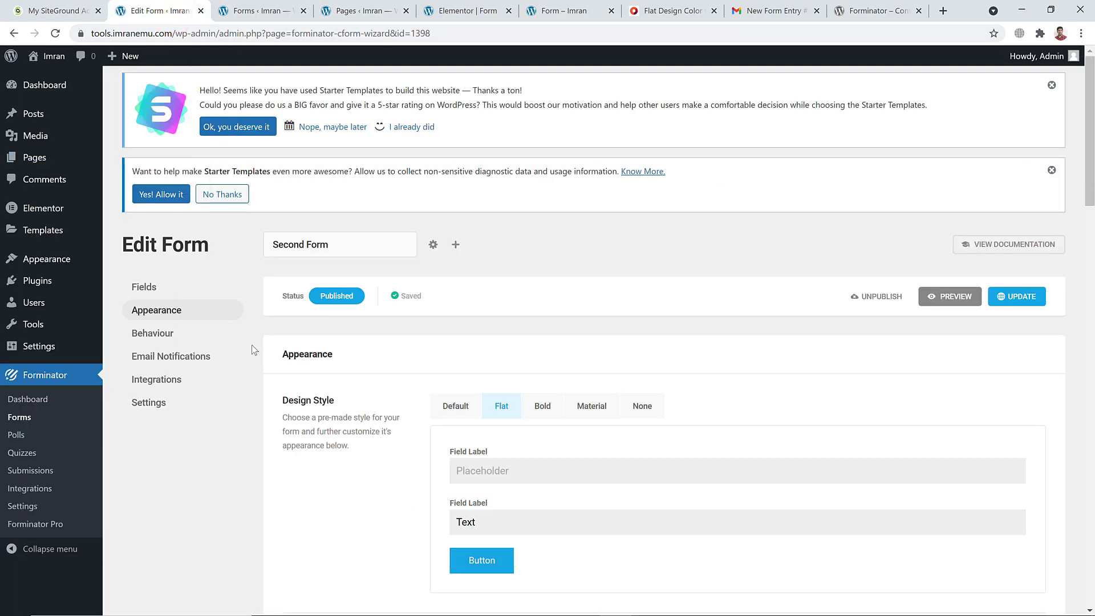
pyautogui.click(165, 357)
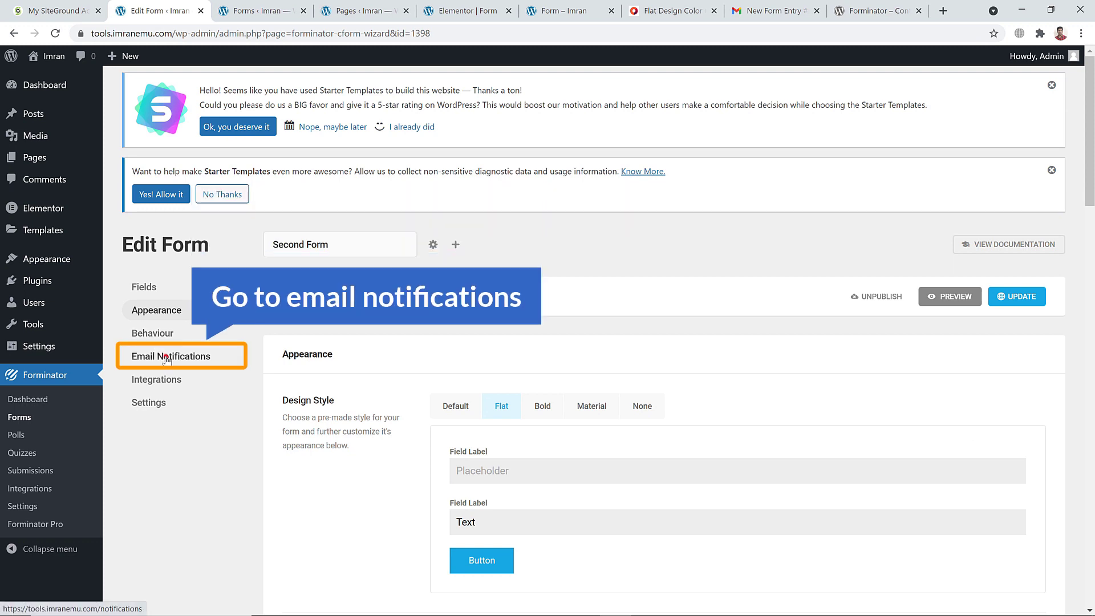
pyautogui.scroll(-3, 447, 374)
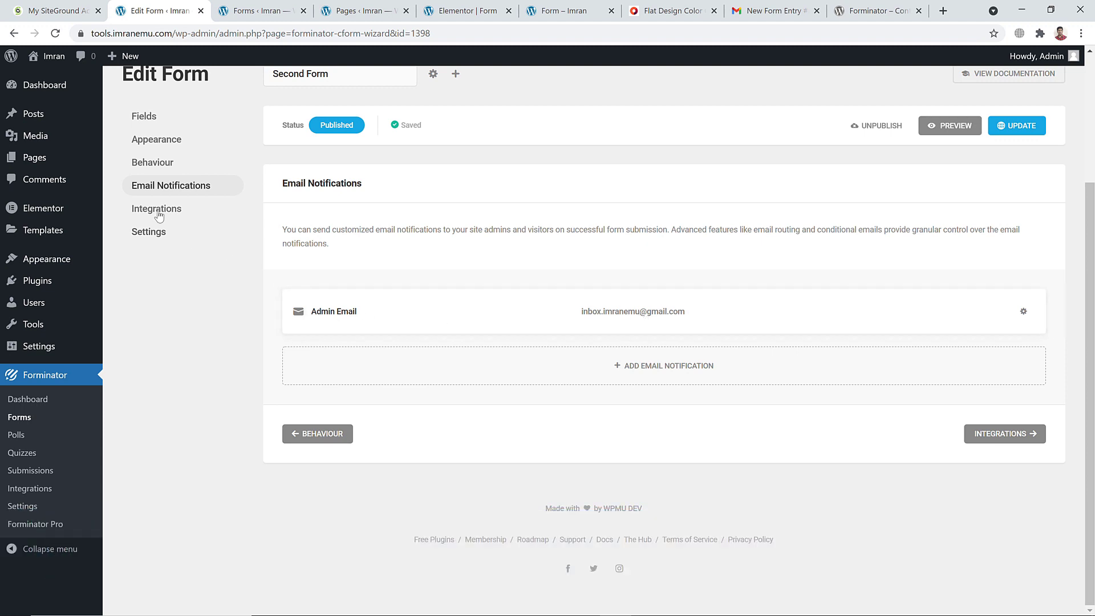
pyautogui.click(157, 210)
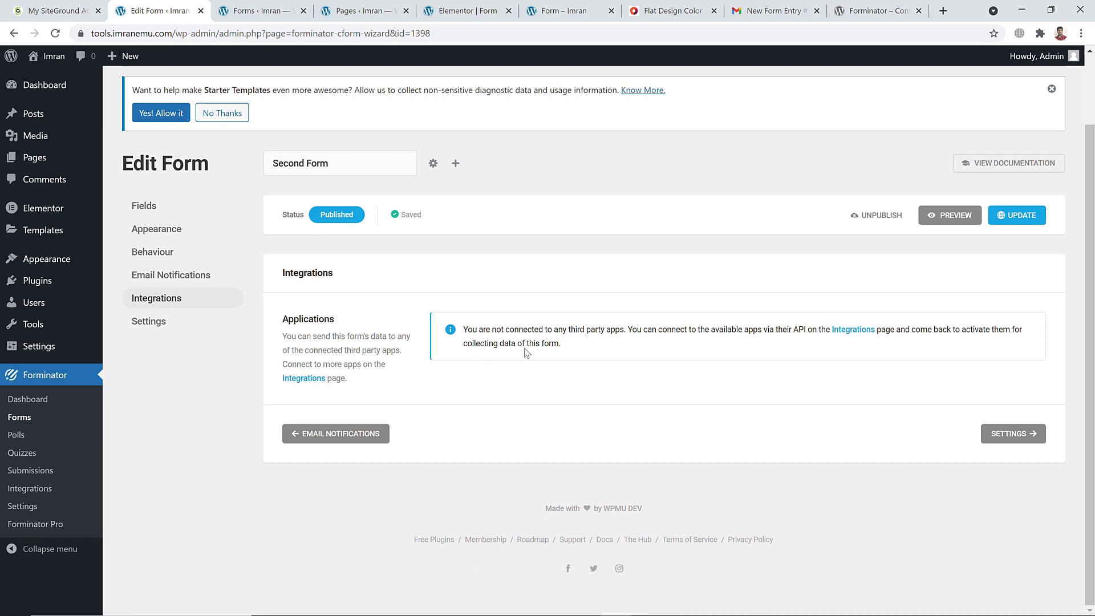
pyautogui.click(147, 323)
pyautogui.scroll(-8, 435, 321)
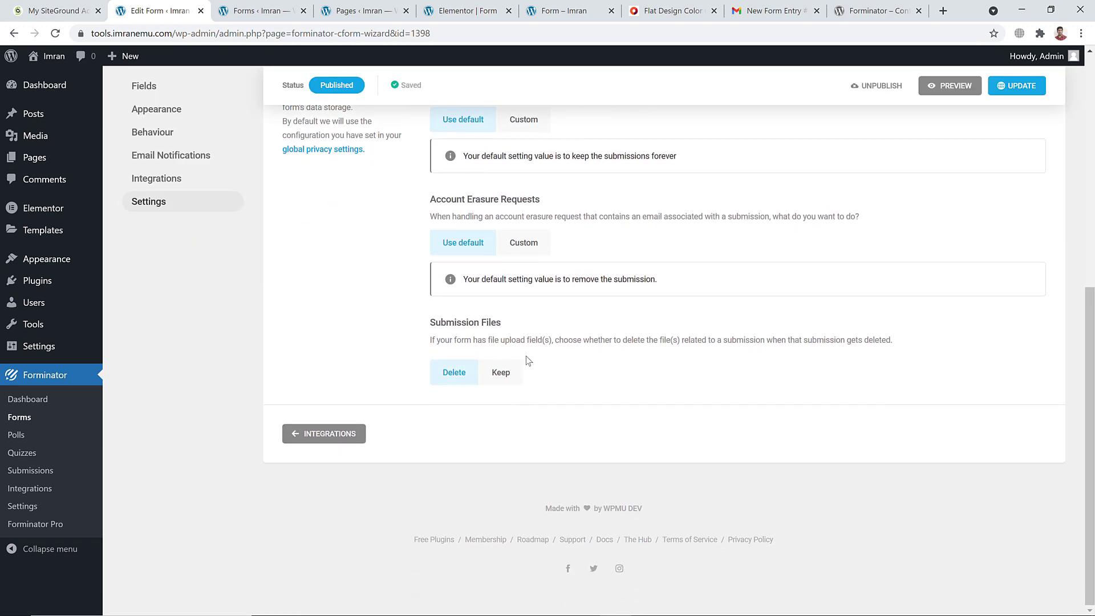
pyautogui.scroll(8, 409, 285)
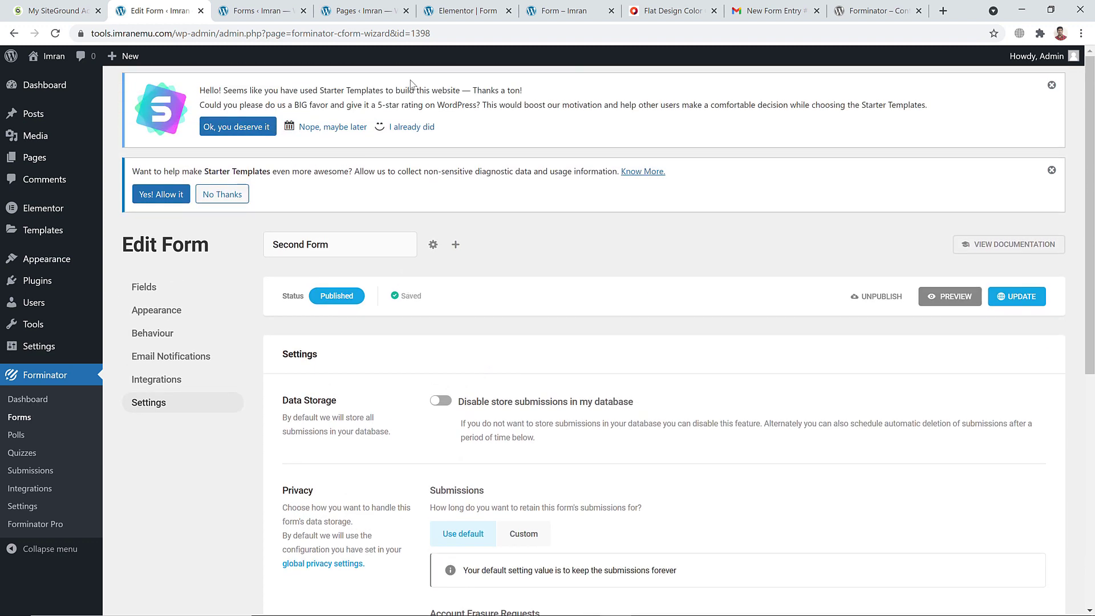
pyautogui.click(562, 10)
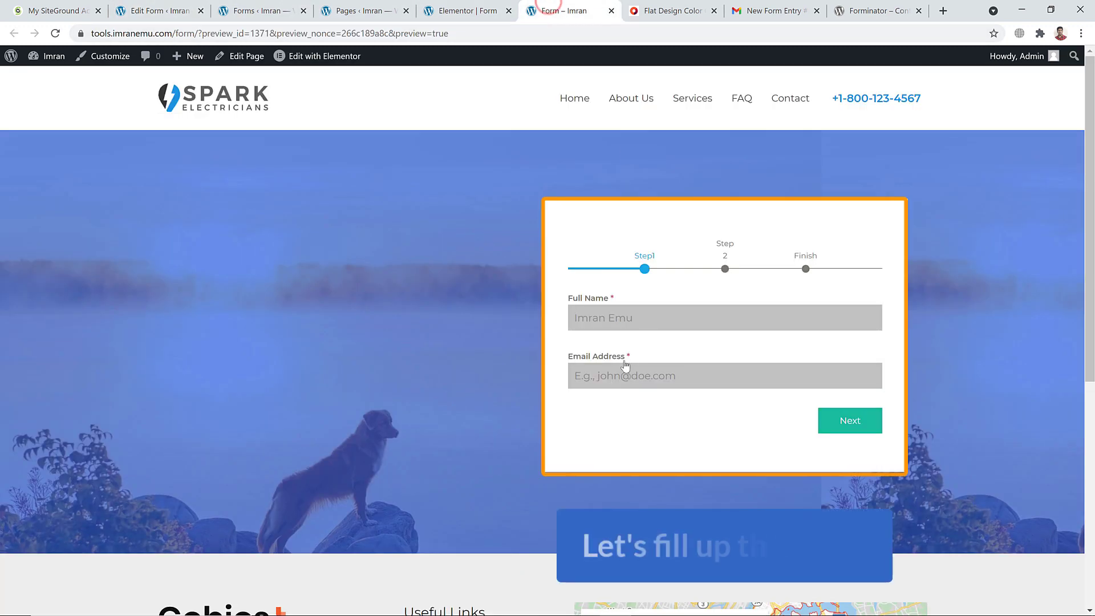
# Fill in Full Name and Email Address from the suggestions and advance to Step 2
pyautogui.click(617, 318)
pyautogui.click(608, 341)
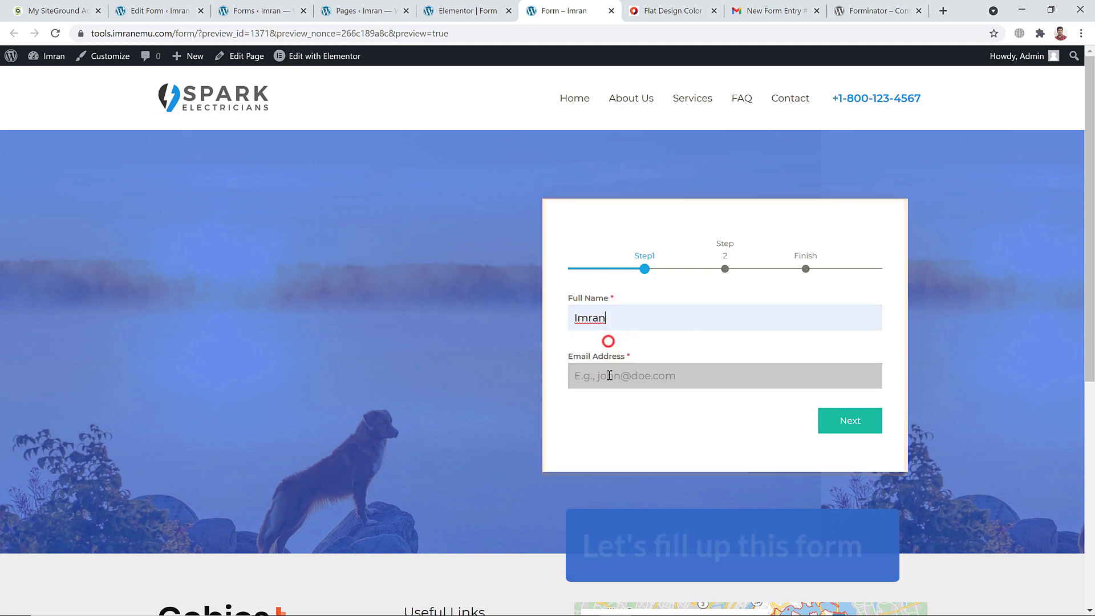
pyautogui.click(609, 375)
pyautogui.click(605, 404)
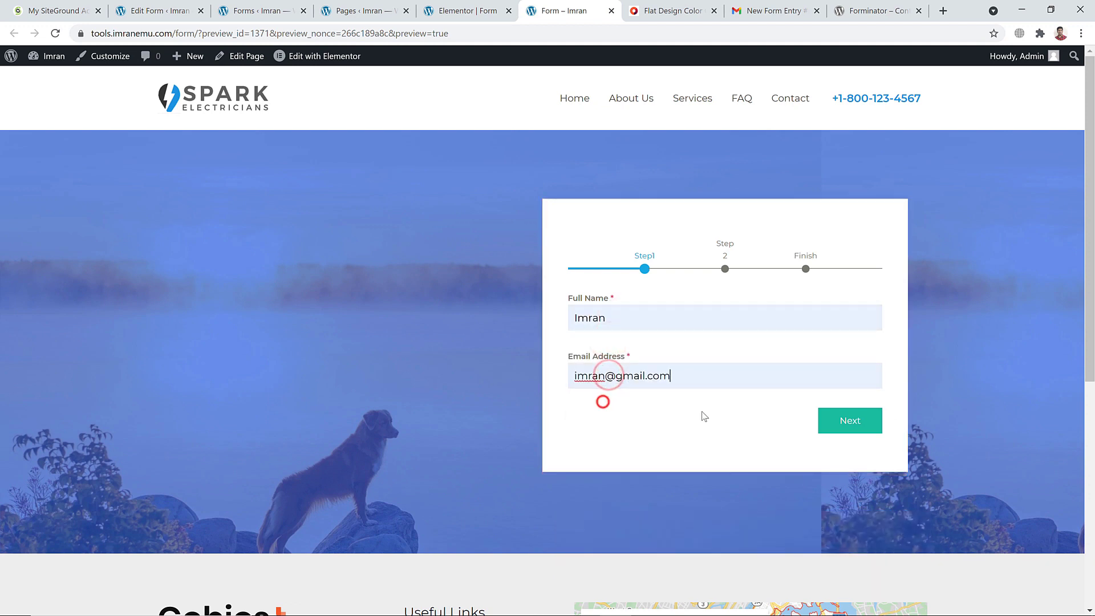
pyautogui.click(844, 421)
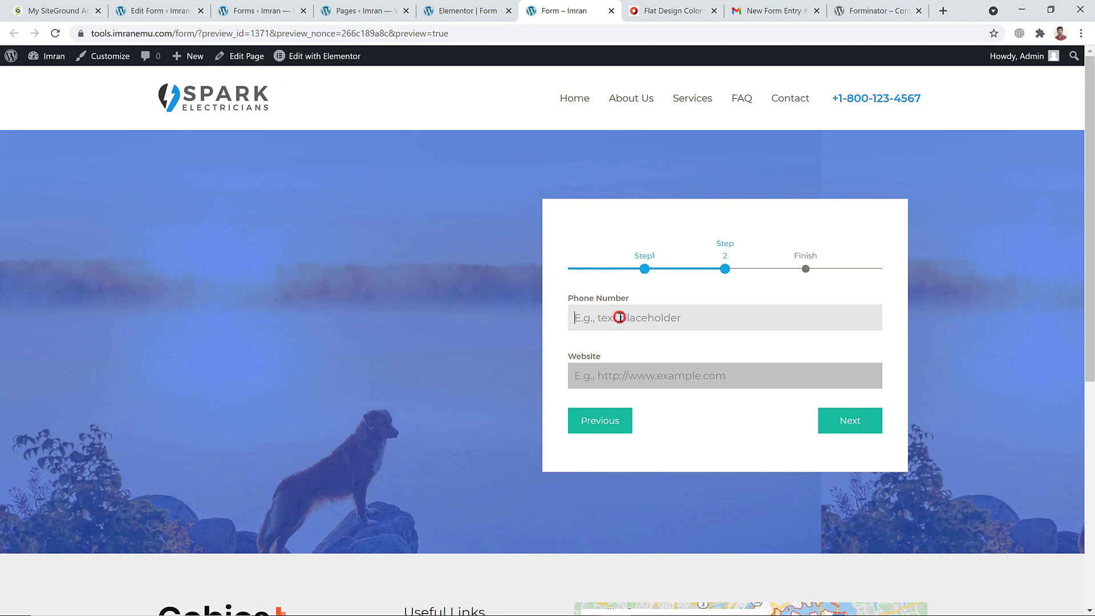
# Enter a phone number and website, then advance to the Finish step
pyautogui.write('414251')
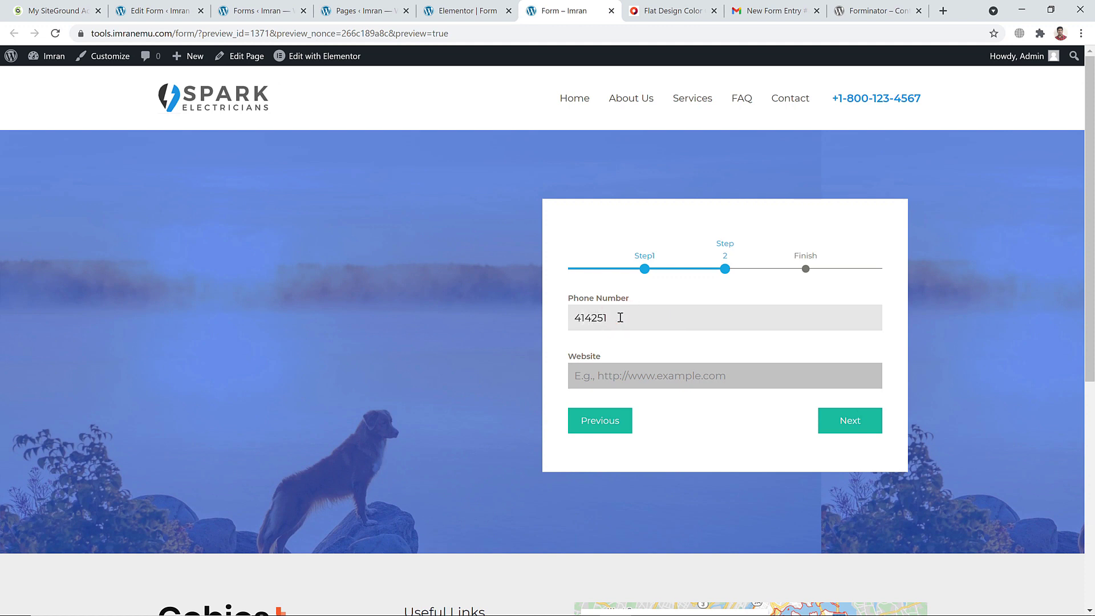
pyautogui.click(600, 379)
pyautogui.write('imranemu.com')
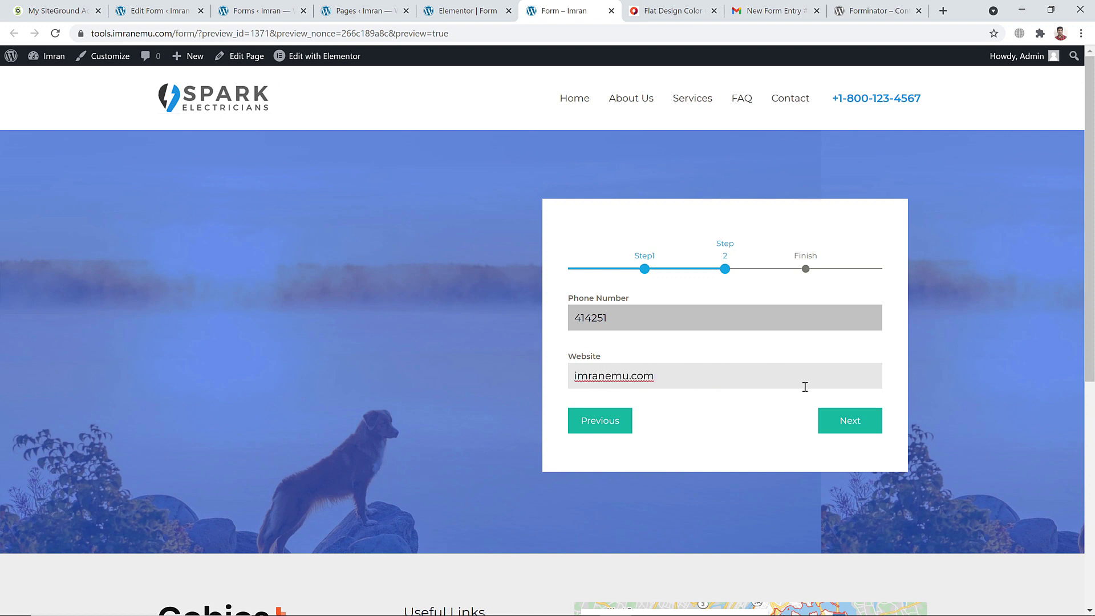
pyautogui.click(848, 420)
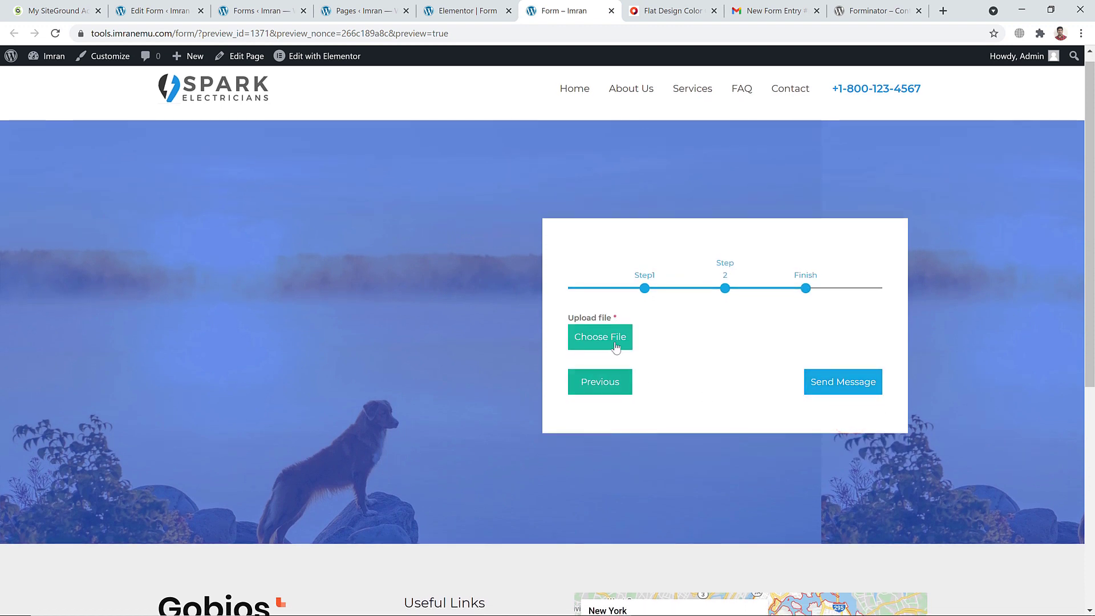
# Attach profile.jpg, submit the form, and check the New Form Entry email in Gmail
pyautogui.click(616, 348)
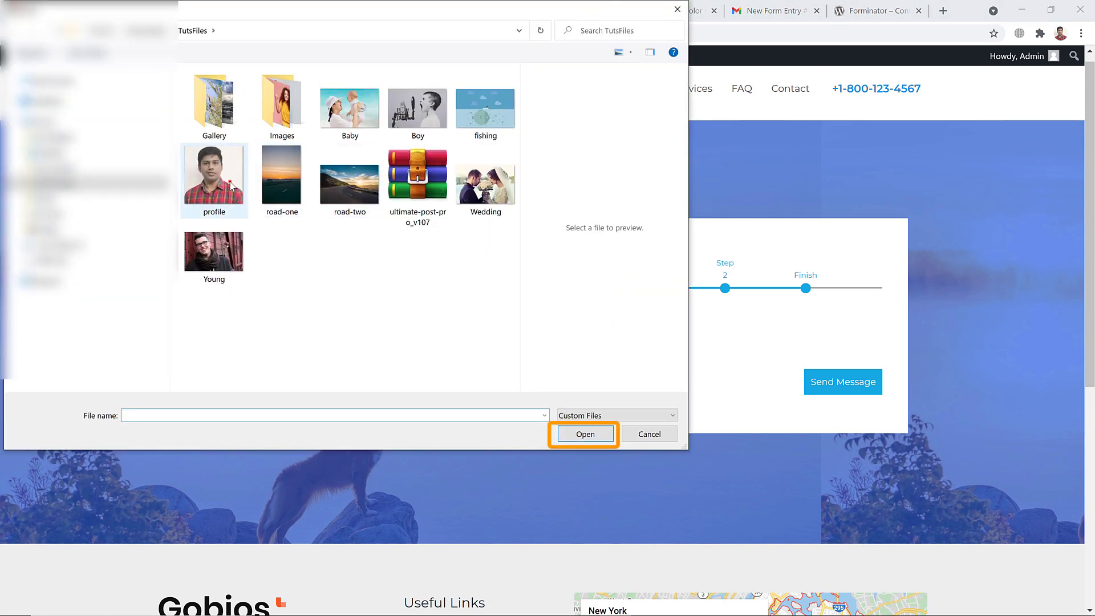
pyautogui.click(231, 187)
pyautogui.click(585, 434)
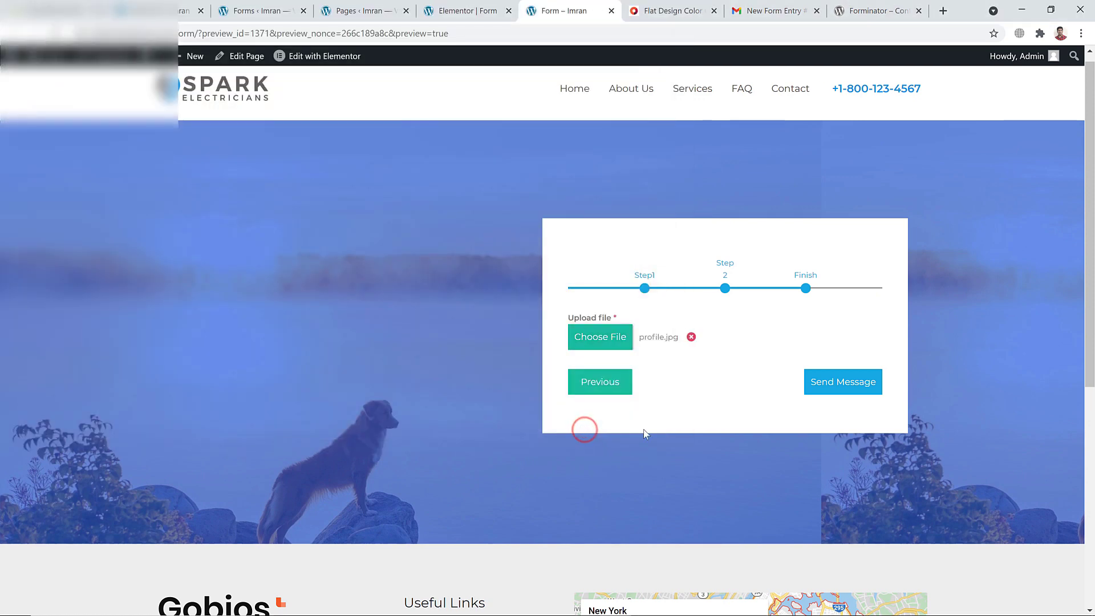
pyautogui.click(836, 381)
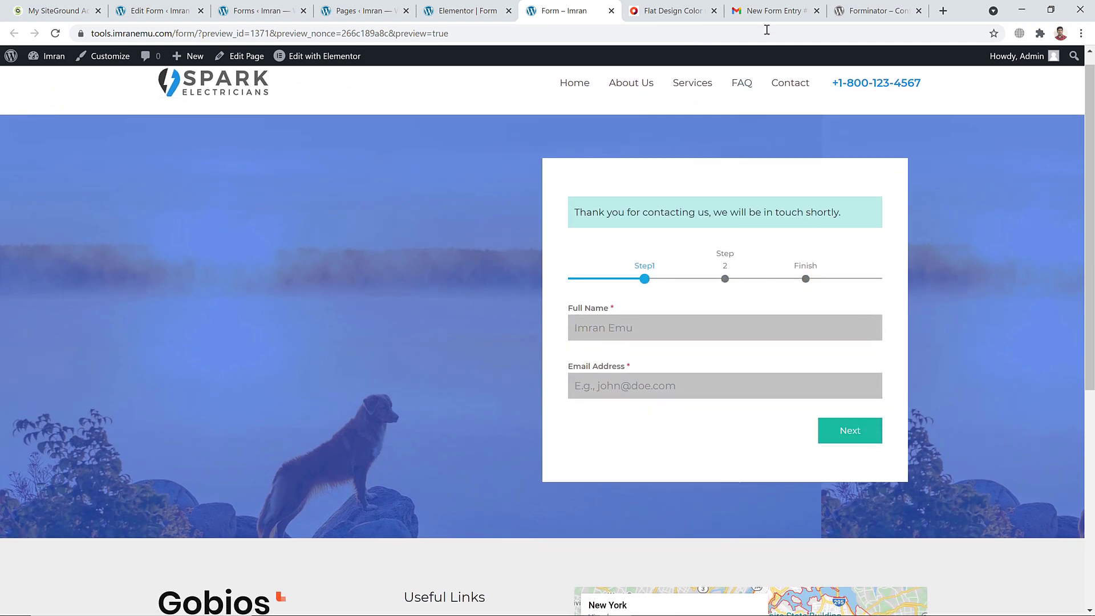
pyautogui.click(765, 12)
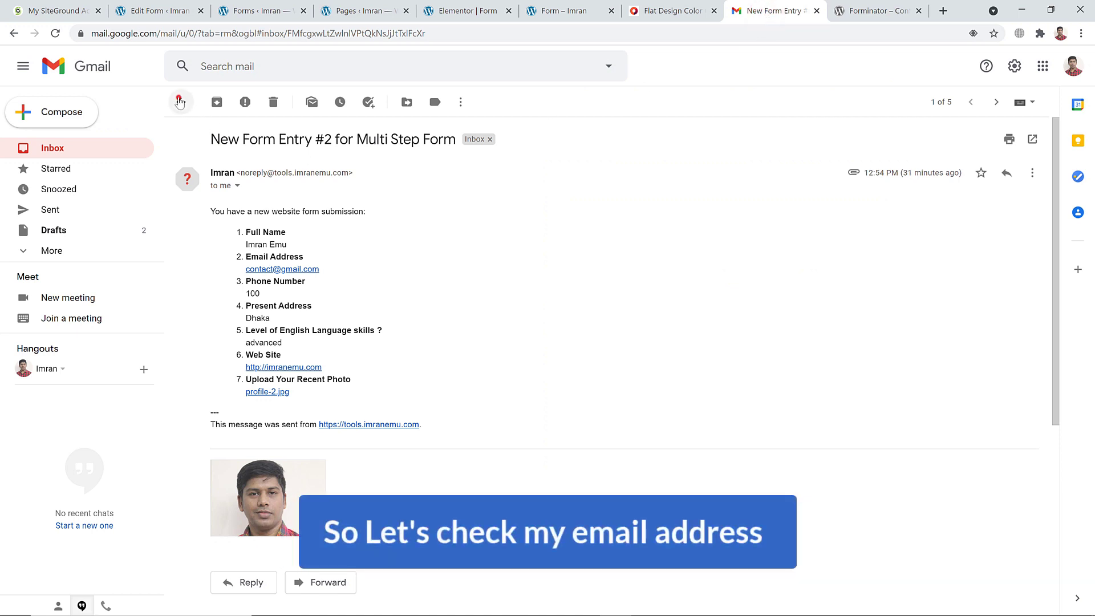
# Reopen and read the New Form Entry #2 email, then return to Forminator's Forms list
pyautogui.click(180, 102)
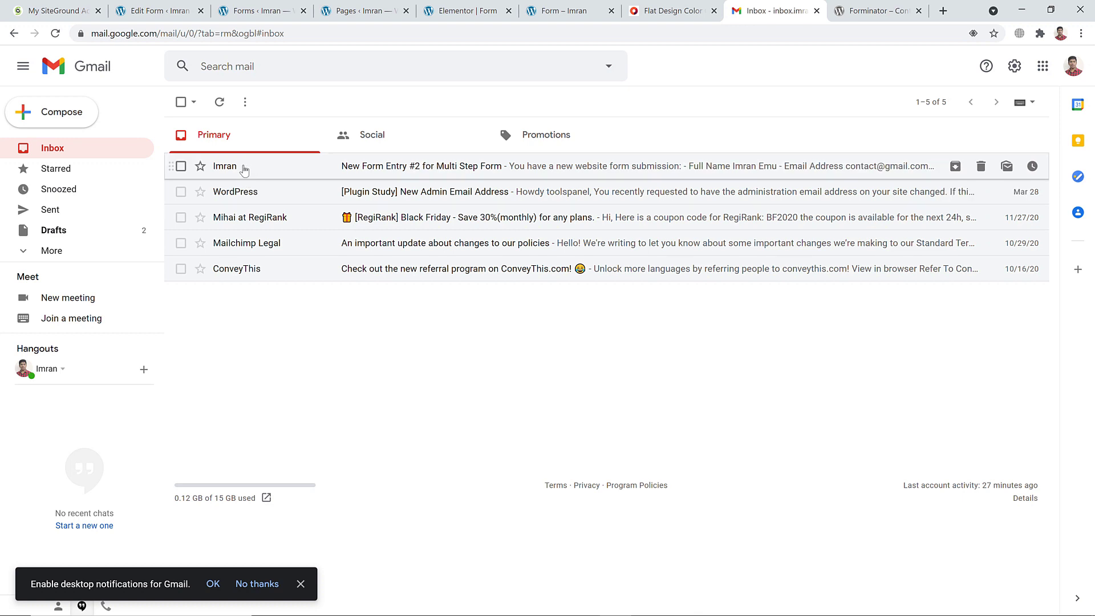
pyautogui.click(410, 167)
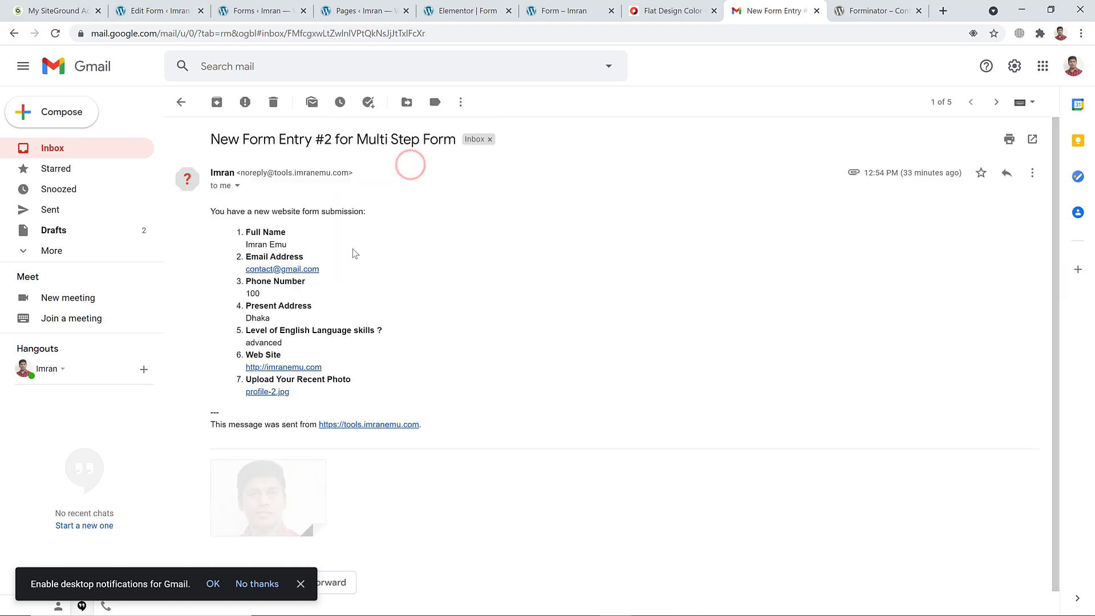
pyautogui.scroll(-1, 296, 248)
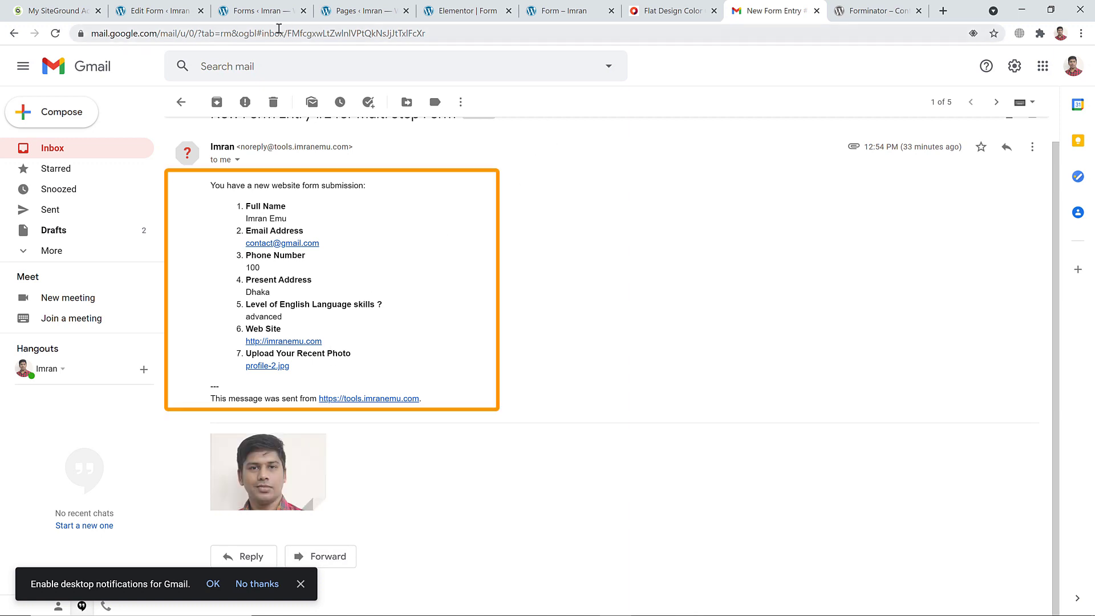
pyautogui.click(258, 10)
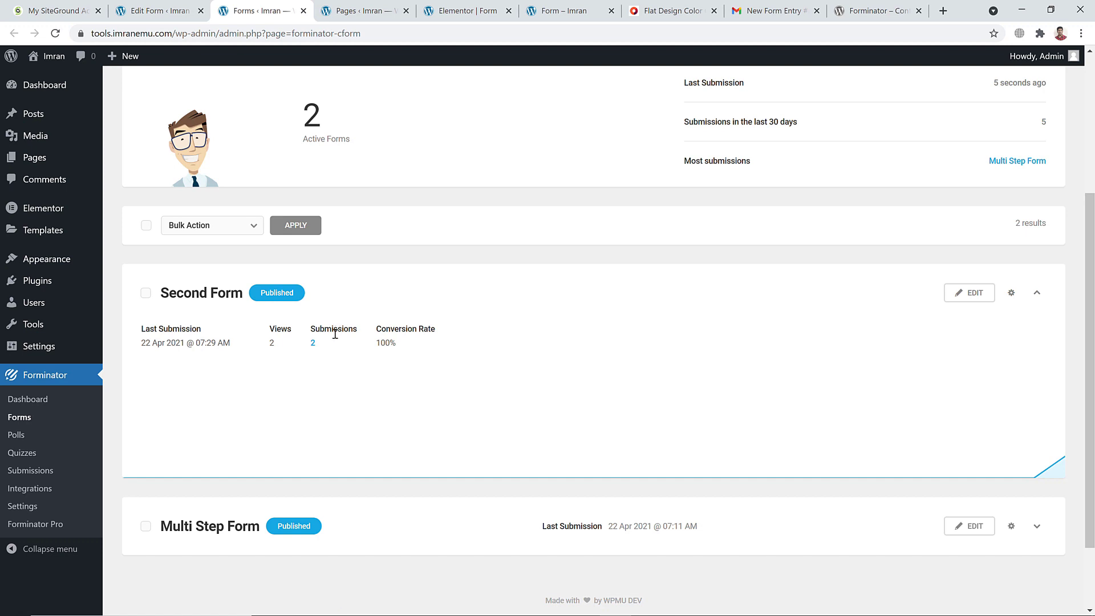
# List Second Form's 2 submissions and expand entry #5's details
pyautogui.click(314, 344)
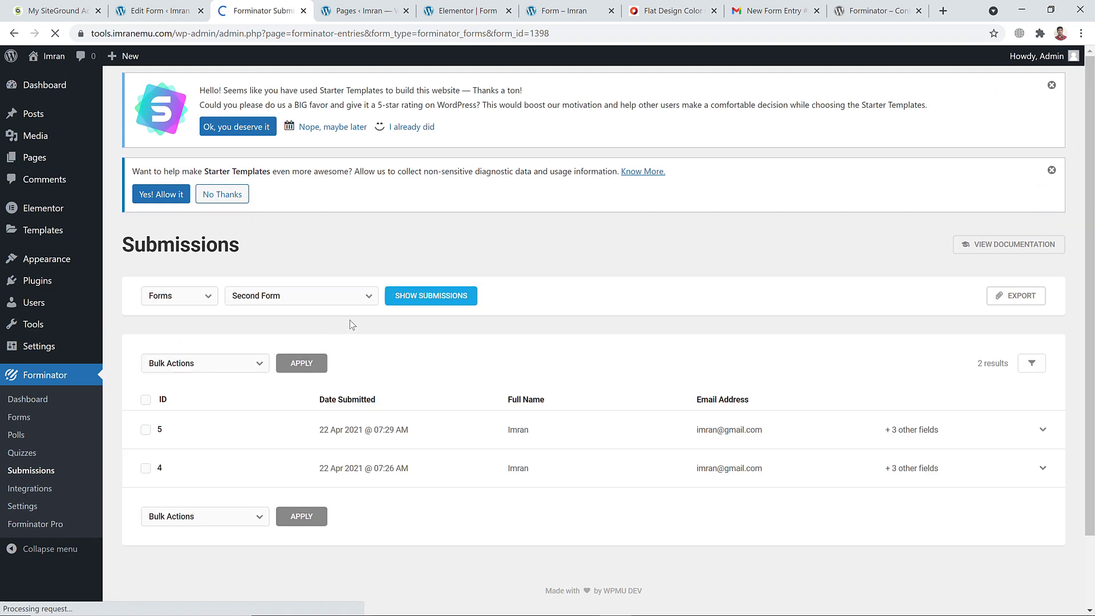
pyautogui.scroll(-2, 388, 342)
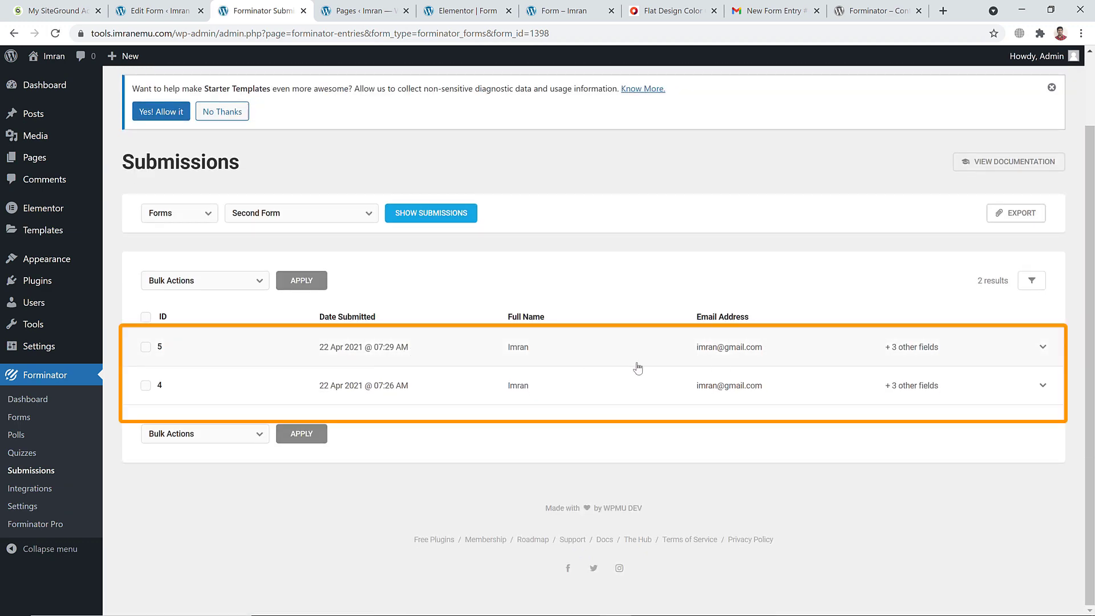
pyautogui.click(577, 351)
pyautogui.scroll(-5, 421, 391)
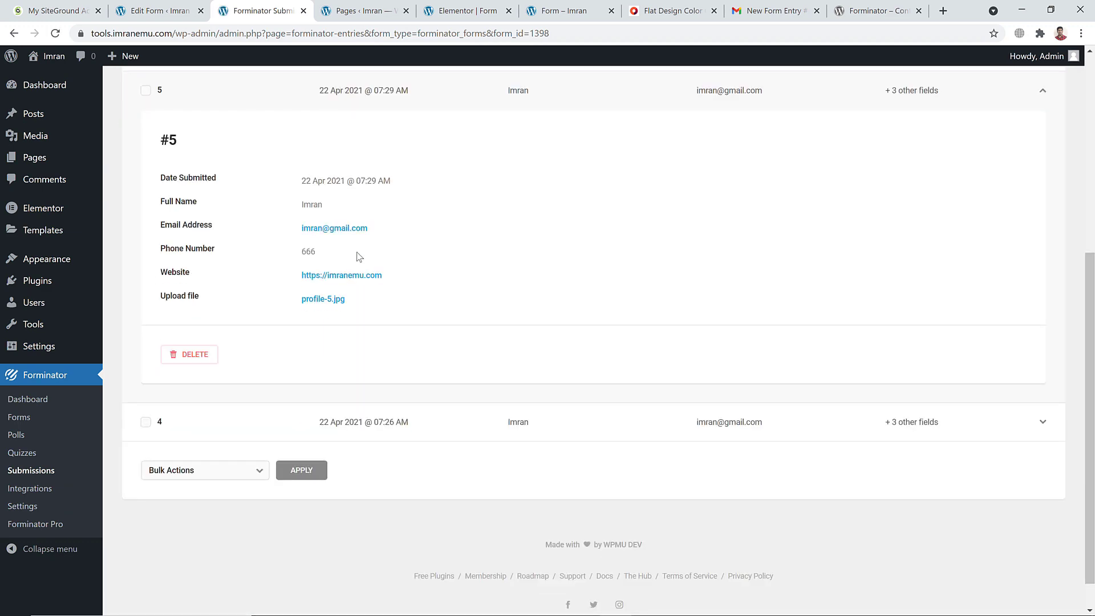
pyautogui.scroll(3, 376, 285)
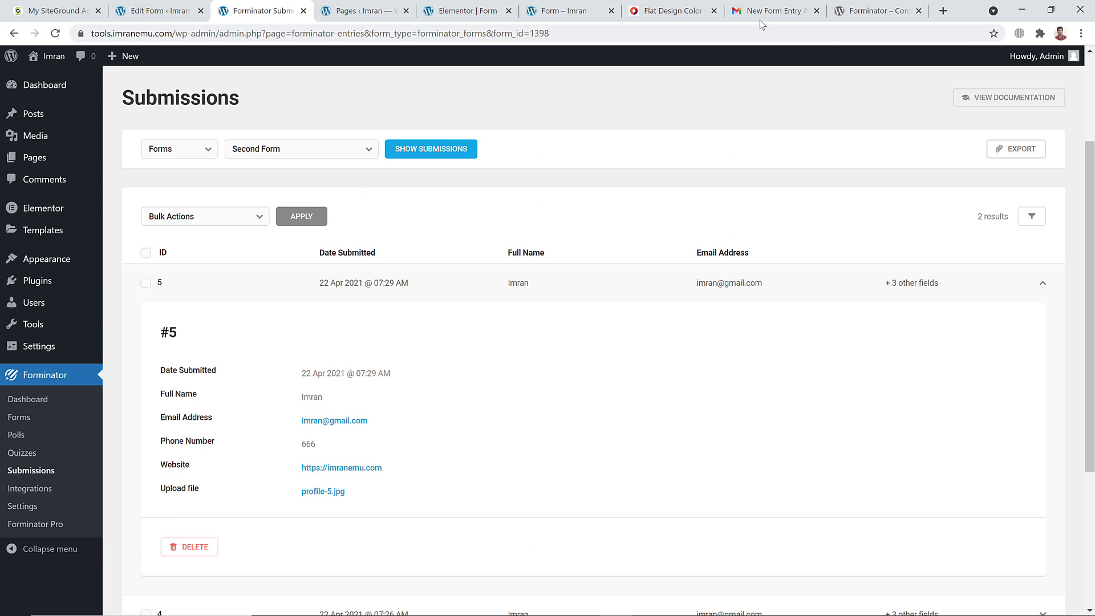
# Compare entry #5 with the New Form Entry #2 email, then view the wordpress.org Forminator page
pyautogui.click(760, 17)
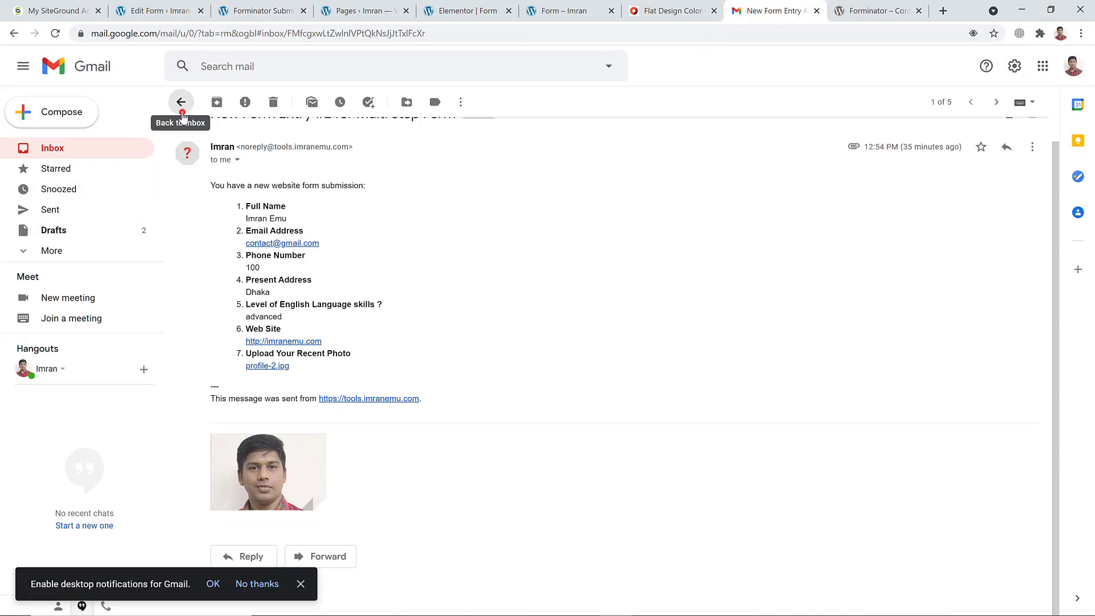
pyautogui.click(182, 113)
pyautogui.click(425, 169)
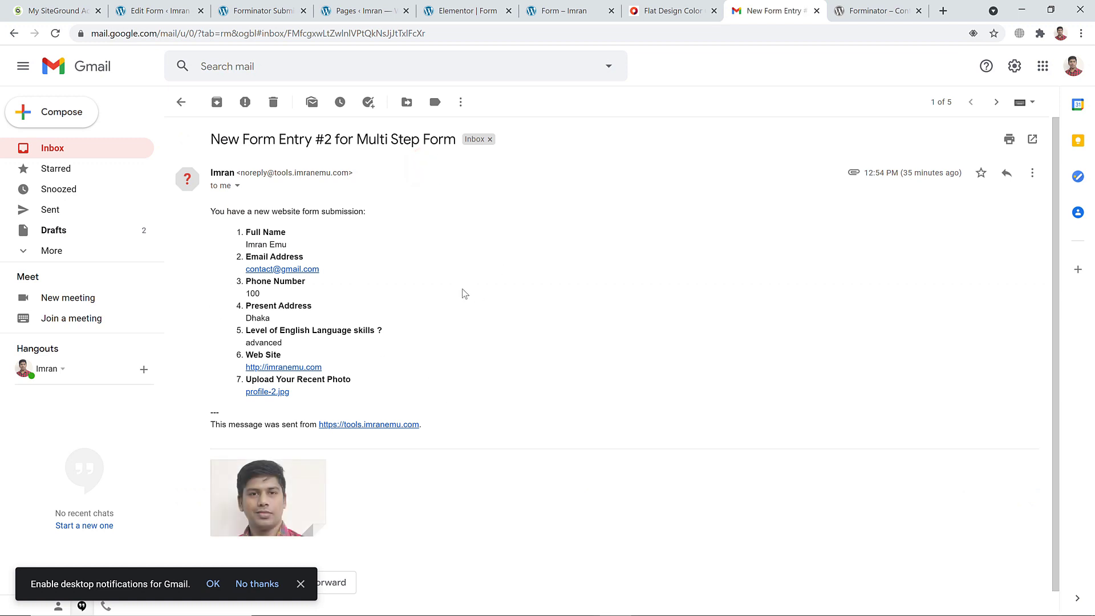
pyautogui.click(249, 10)
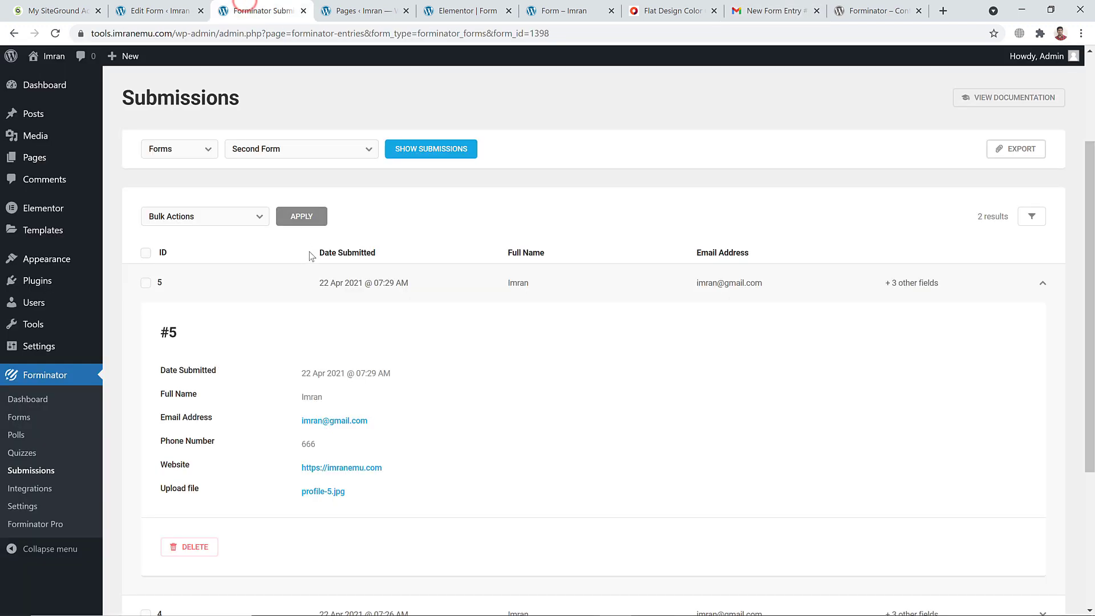
pyautogui.scroll(-2, 238, 335)
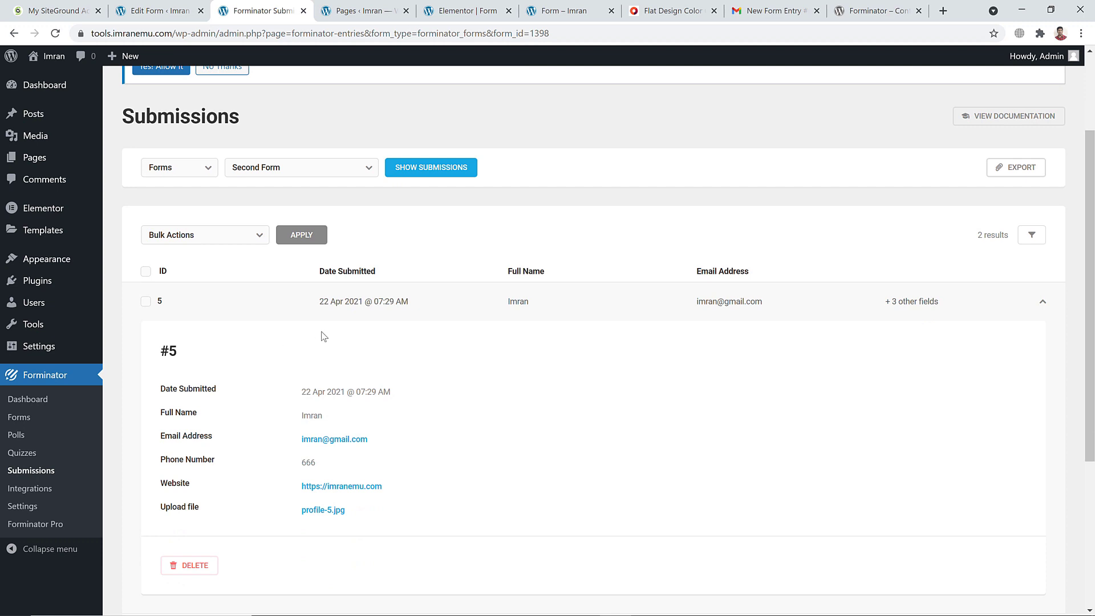
pyautogui.scroll(2, 323, 336)
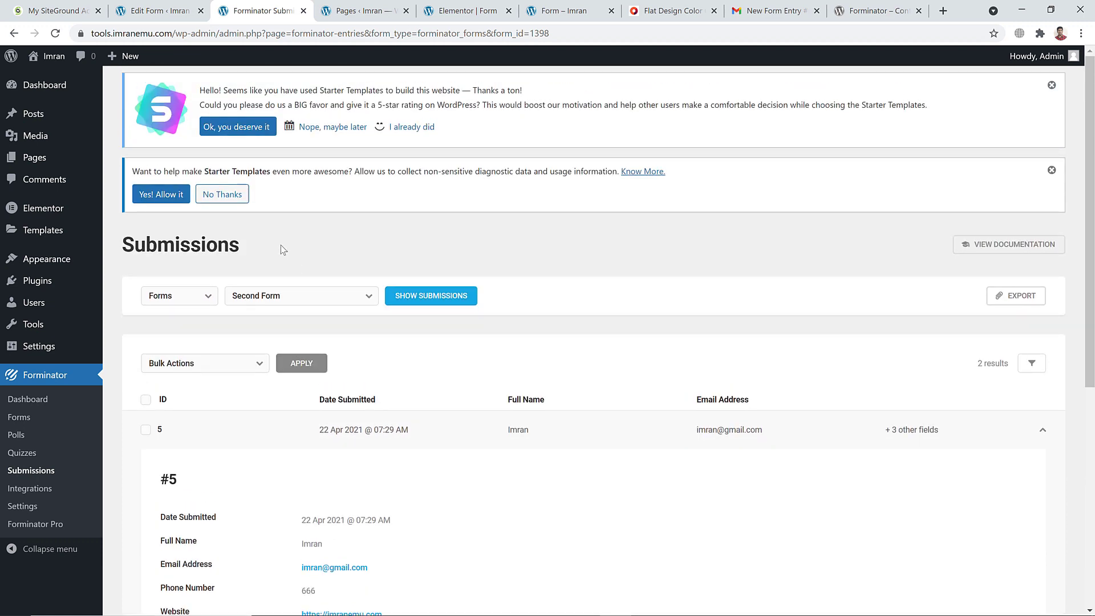
pyautogui.click(859, 7)
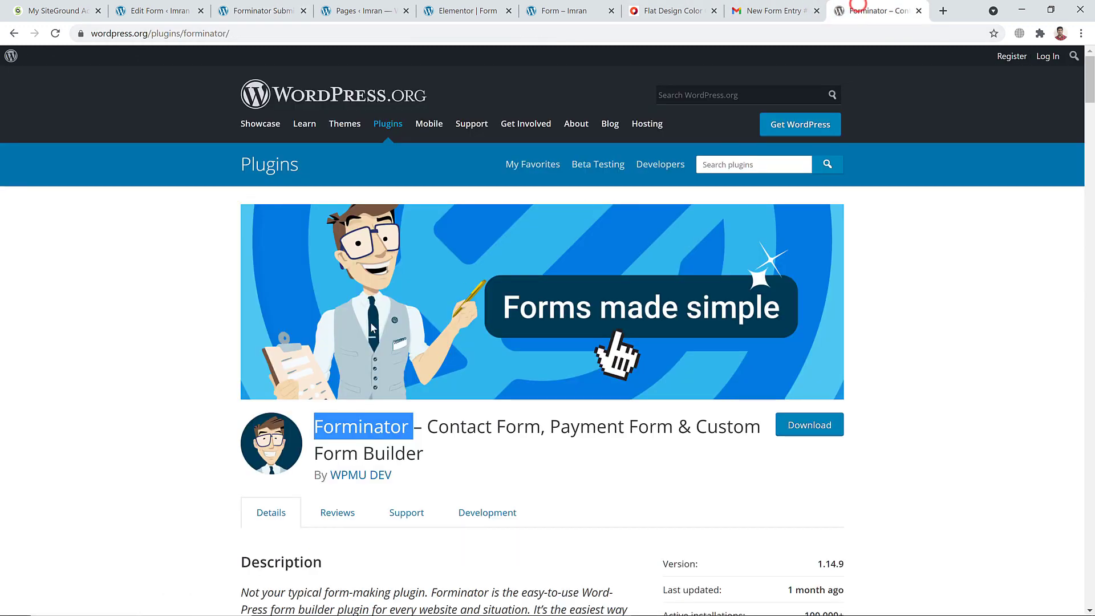
pyautogui.click(352, 307)
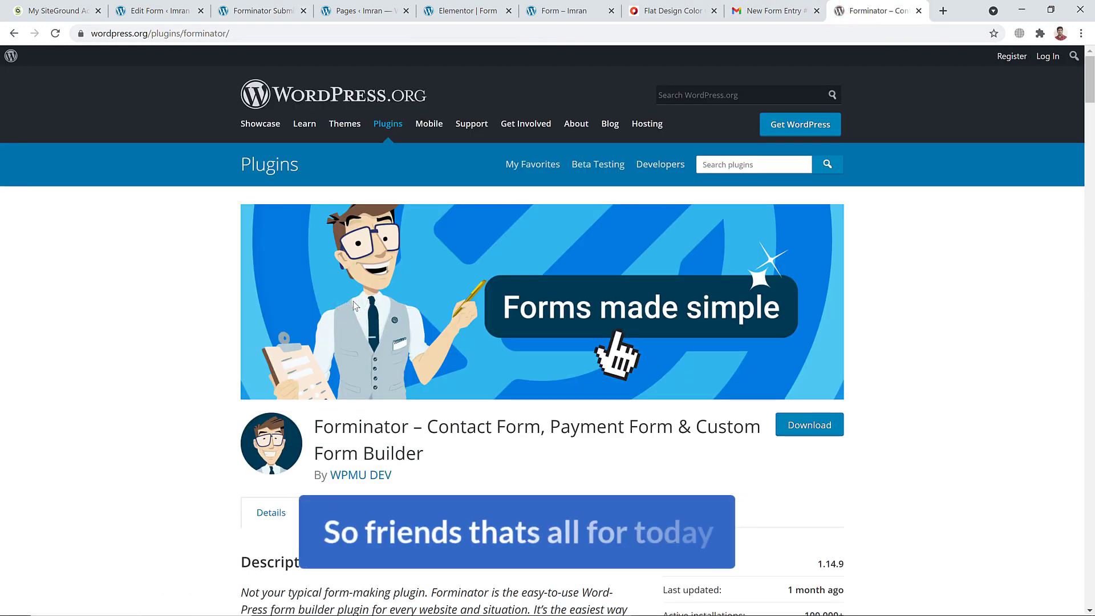